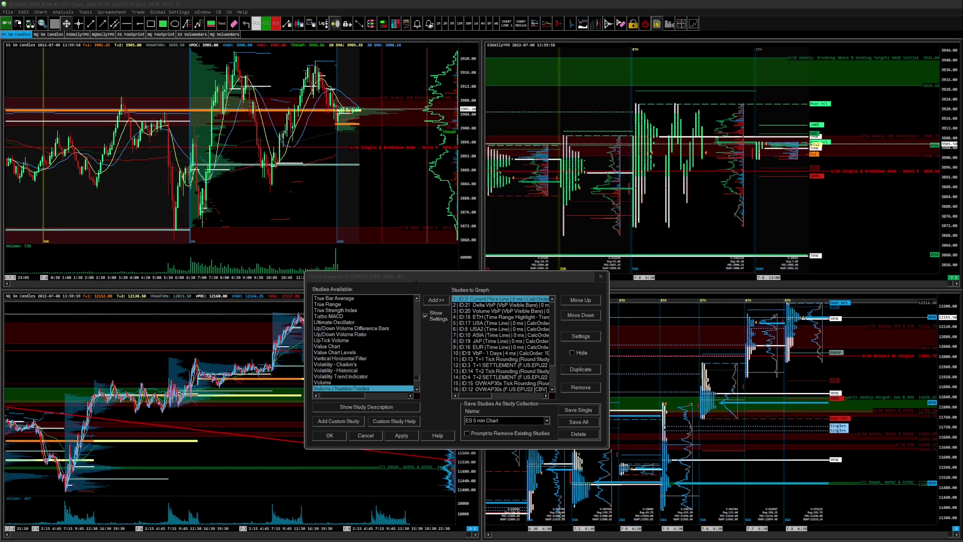
Drag the ES 5 Min Chart Studies window up, then down over the middle of the charts.
drag(416, 279, 425, 185)
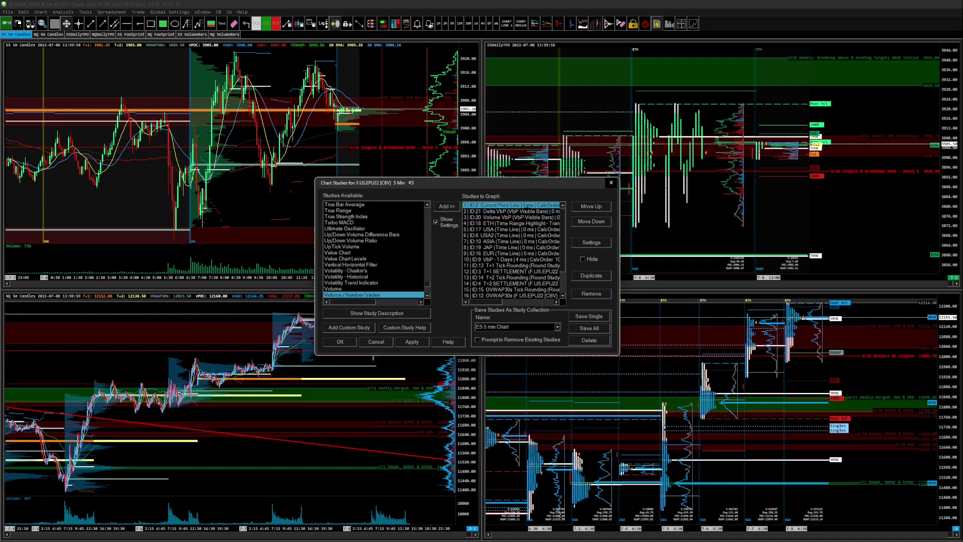
drag(463, 183, 463, 305)
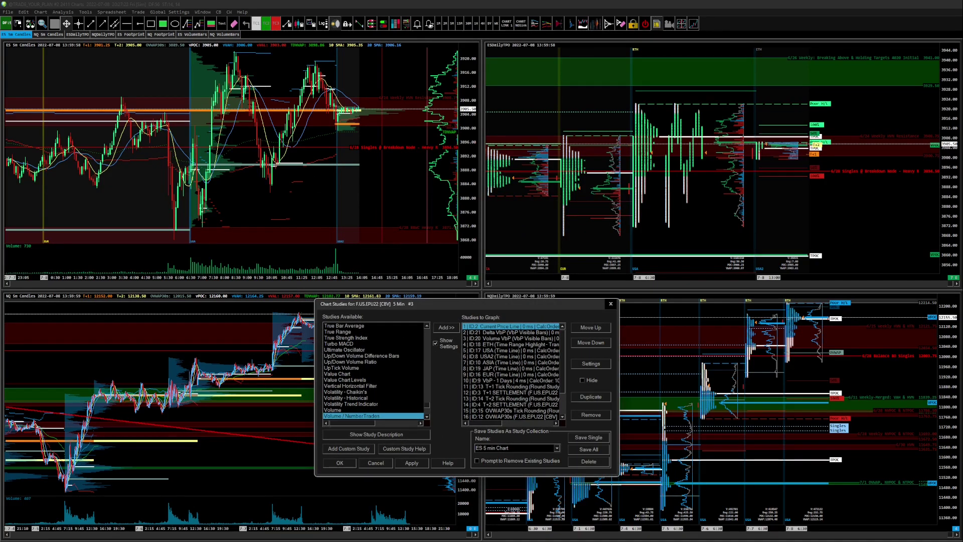
Close Chart Studies and turn on Show Title Bar for the ES 5 Min chart.
key(Escape)
click(40, 12)
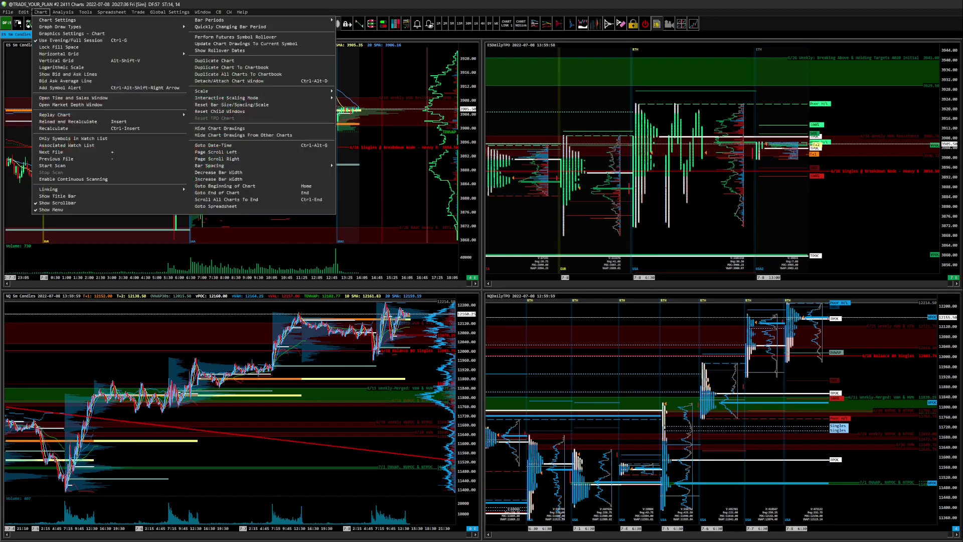
click(53, 196)
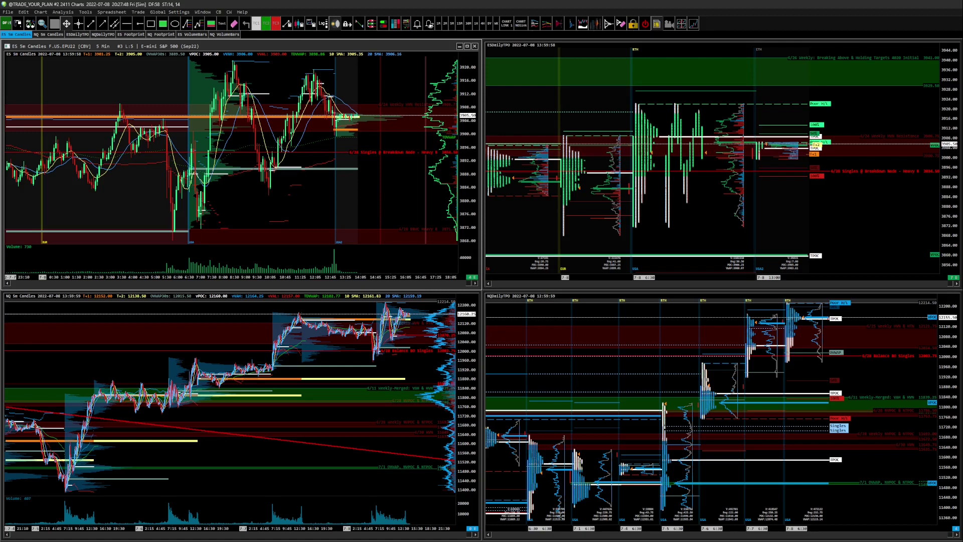
Browse the Spreadsheet, Tools, File and Window menus, then dismiss them without choosing anything.
click(111, 12)
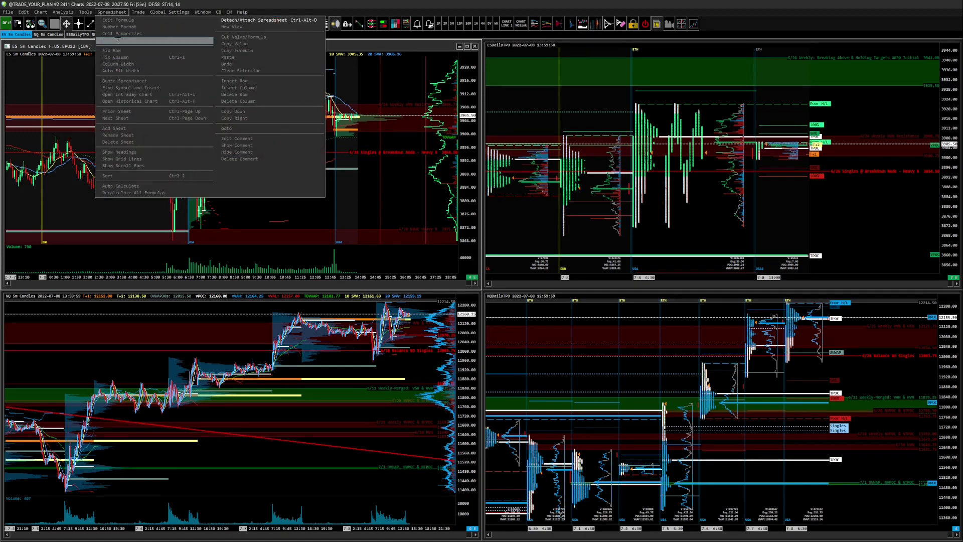
mouse_move(63, 12)
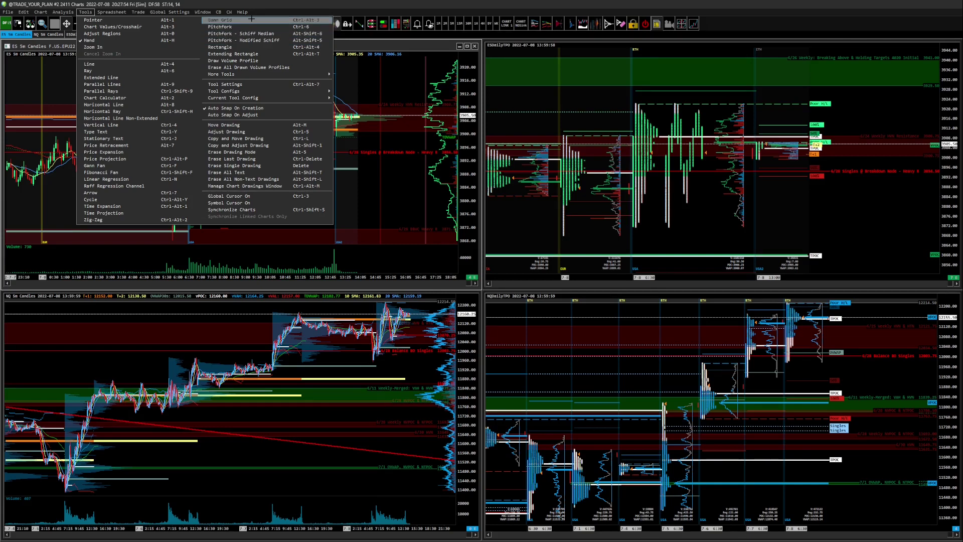
mouse_move(8, 12)
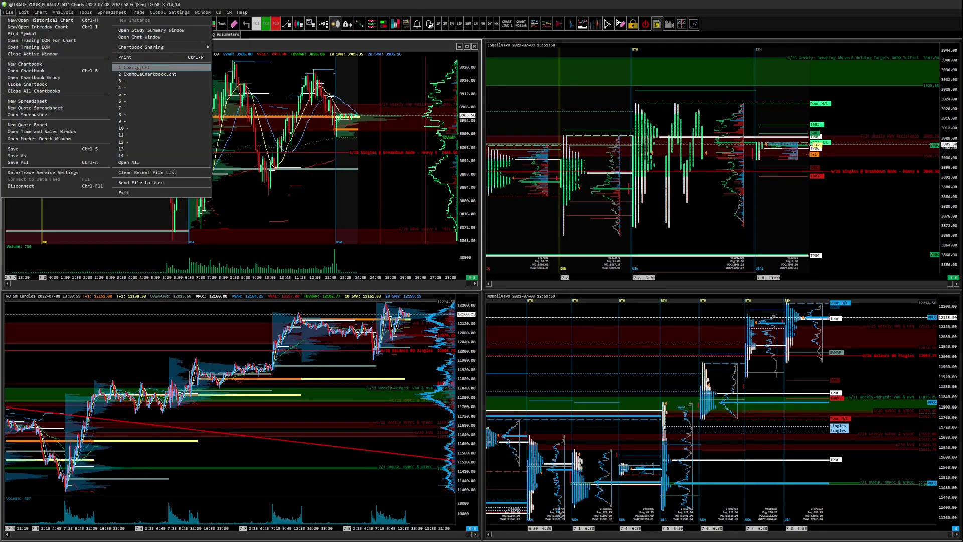
mouse_move(171, 12)
click(222, 7)
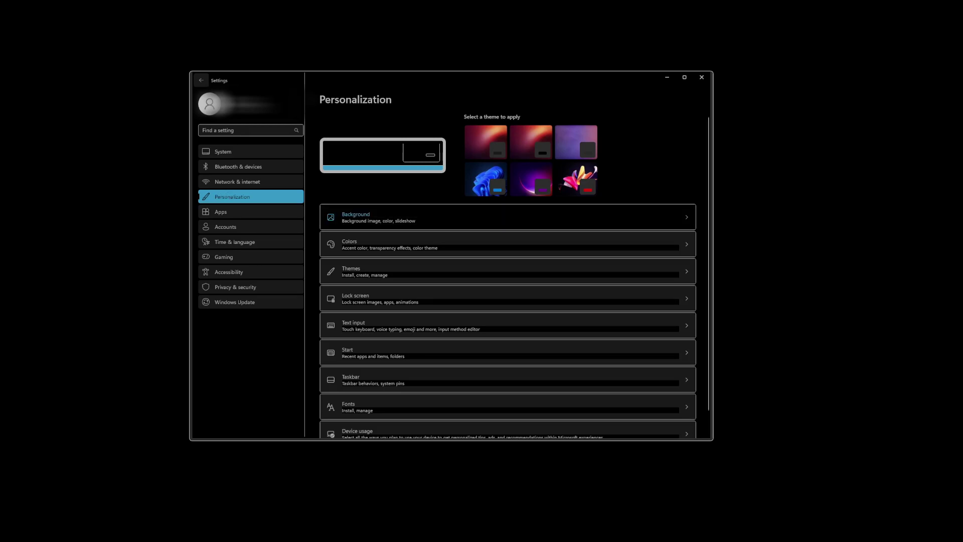
Go from Personalization to Themes, then to Contrast themes under Related settings.
scroll(508, 329, down, 1)
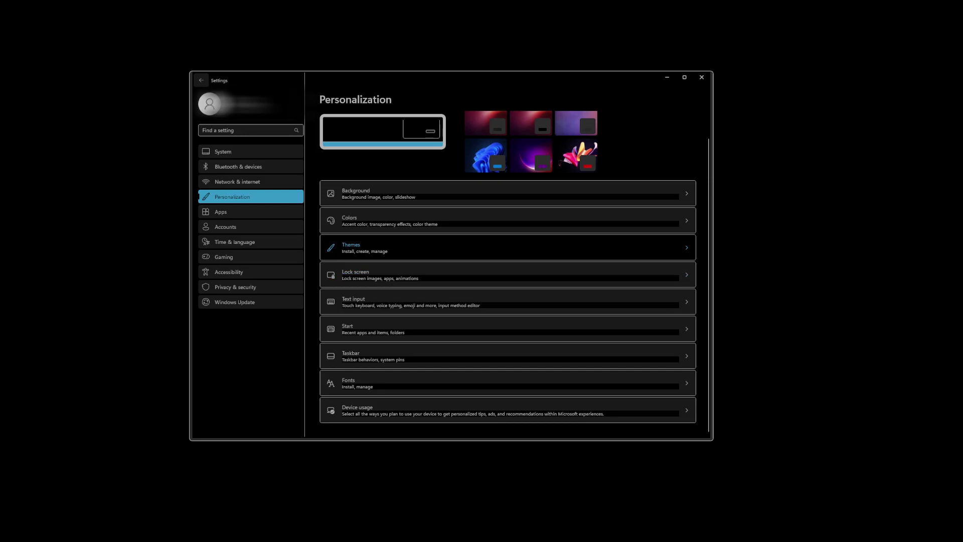
click(351, 247)
scroll(507, 274, down, 3)
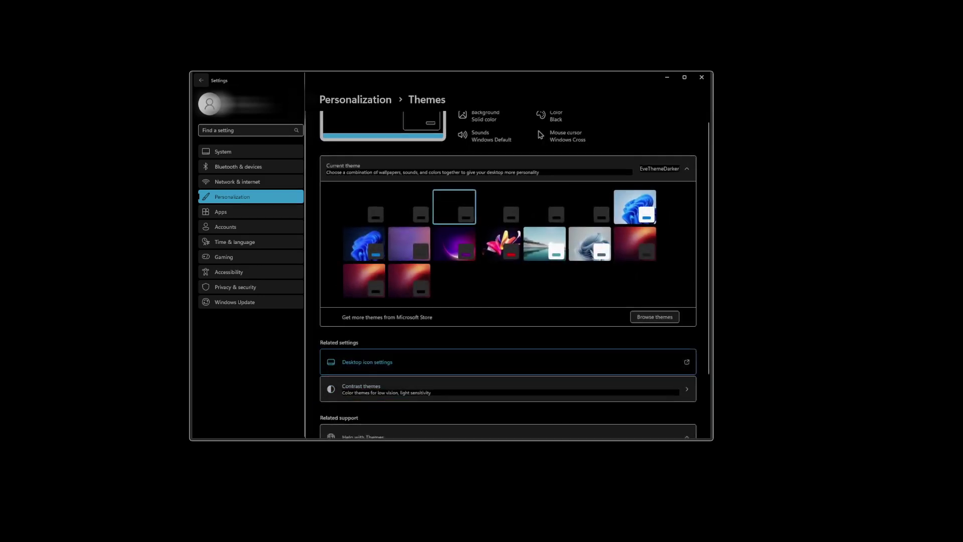
click(361, 315)
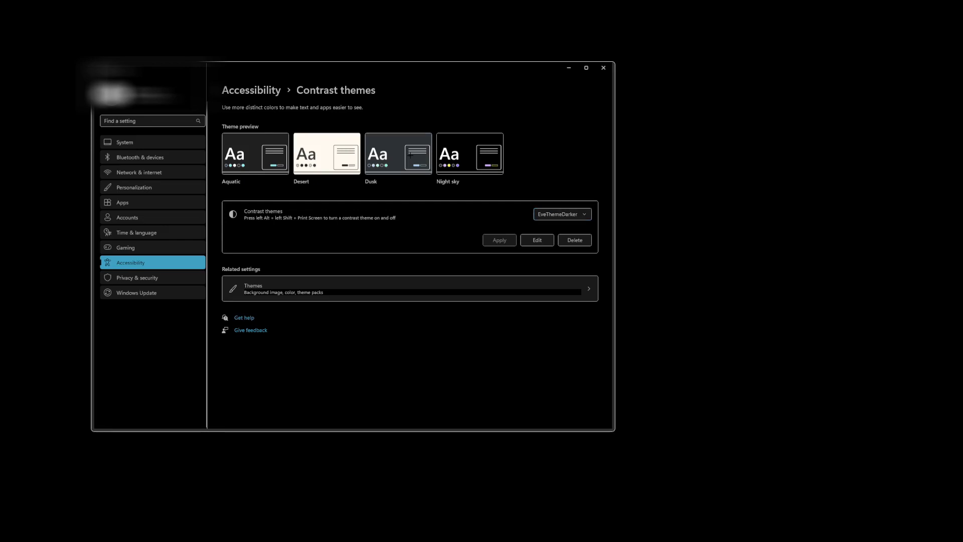
Search Google for 'grey eve theme' and open the nitschis/GreyEveTheme GitHub repository.
key(alt+Tab)
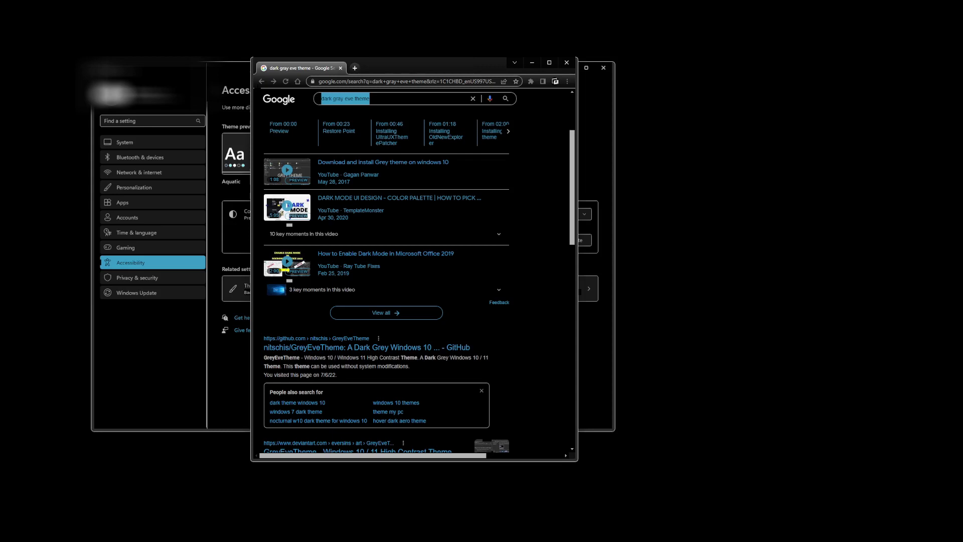
text(grey e)
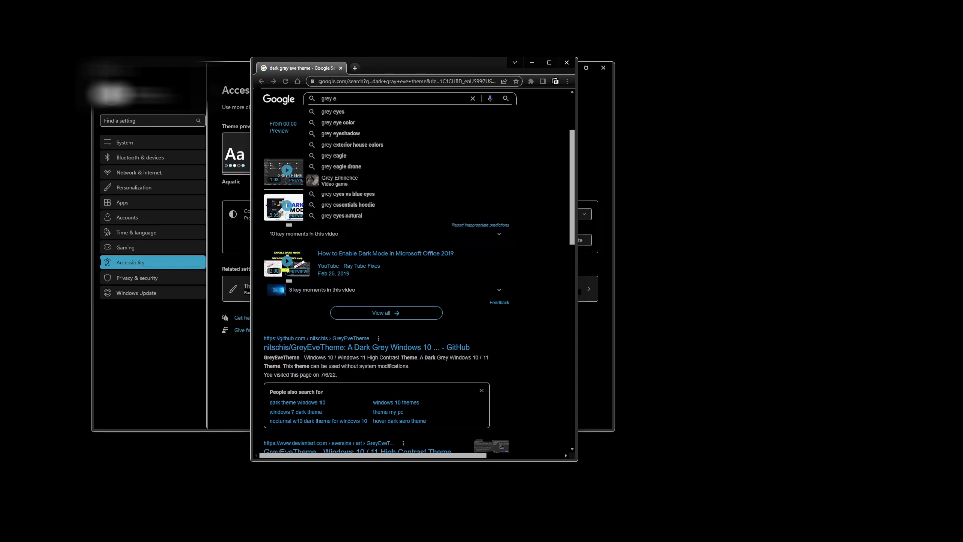
text(ve theme)
key(Return)
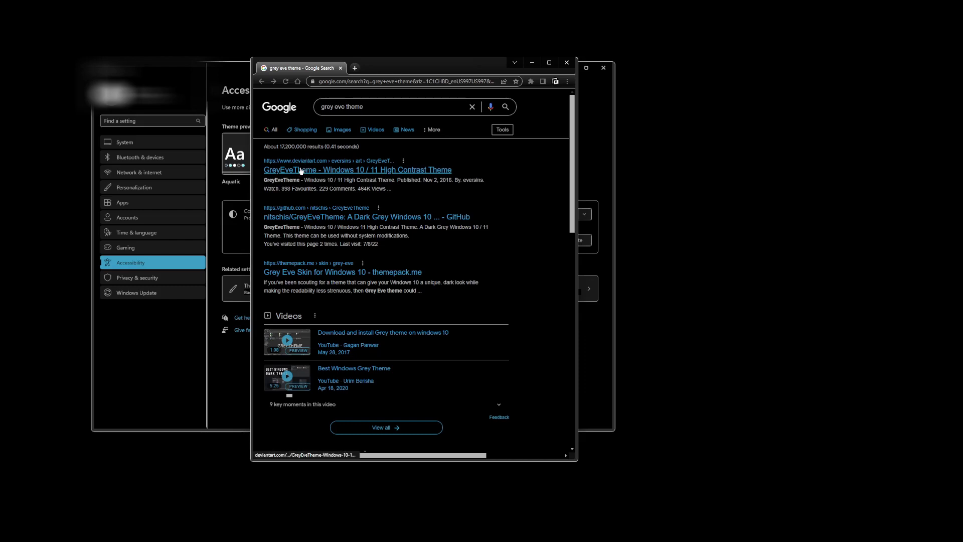
click(317, 164)
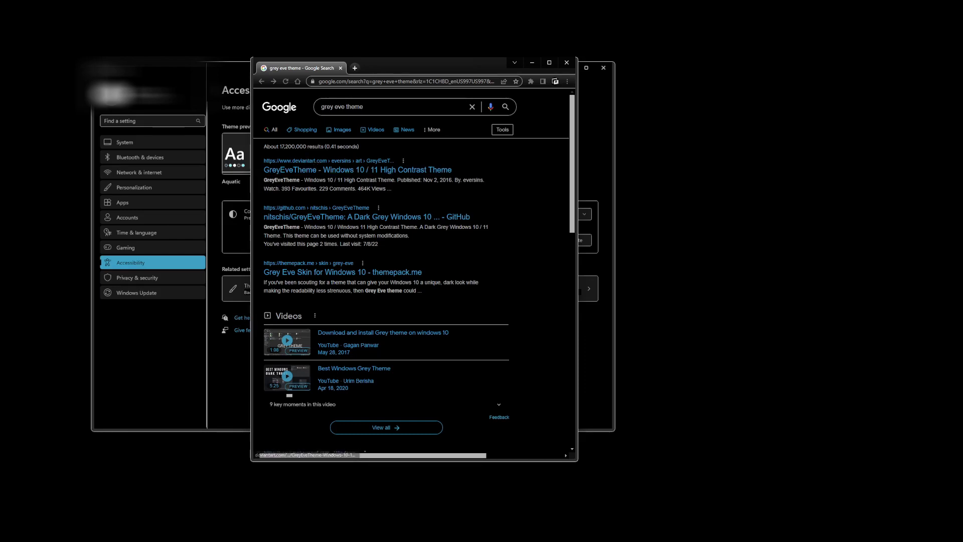
click(335, 217)
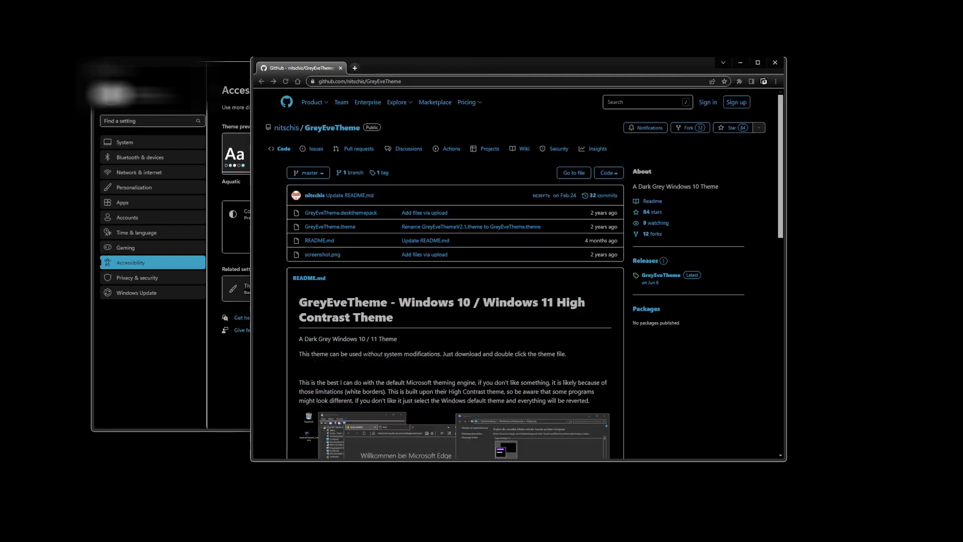
Save the repository's Download link with Save link as, targeting the Downloads folder.
drag(780, 176, 779, 270)
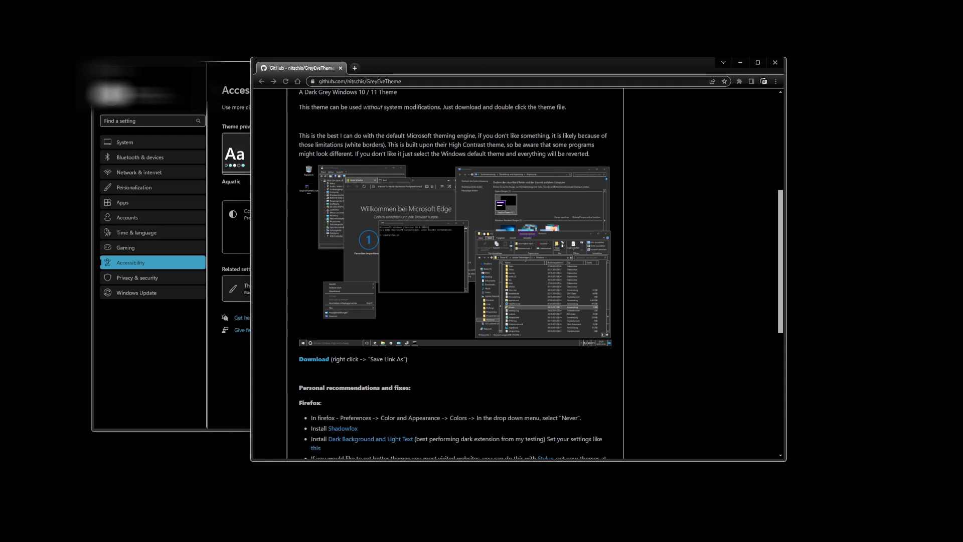
right_click(314, 359)
click(351, 395)
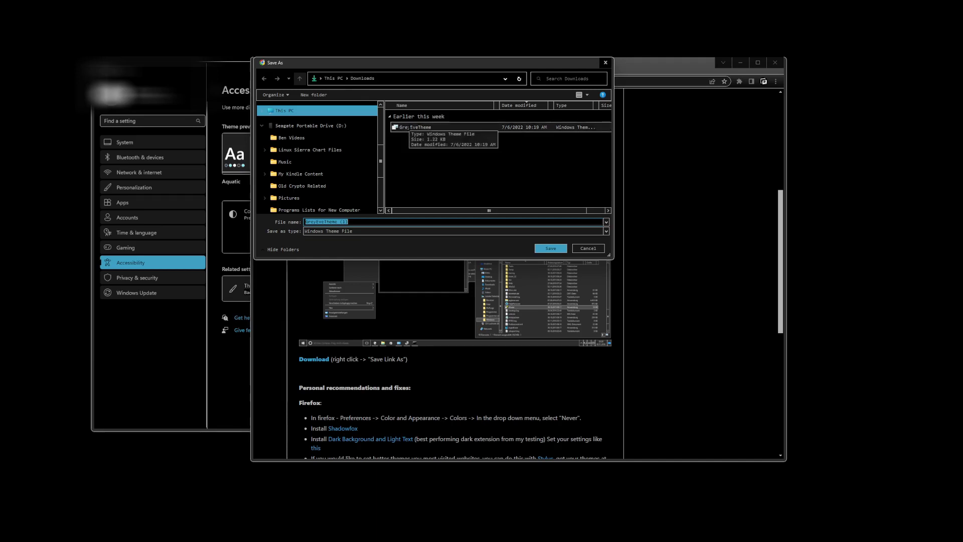
Cancel Save As and open GreyEveTheme from Downloads in File Explorer, confirming the security warning.
click(587, 249)
key(super+e)
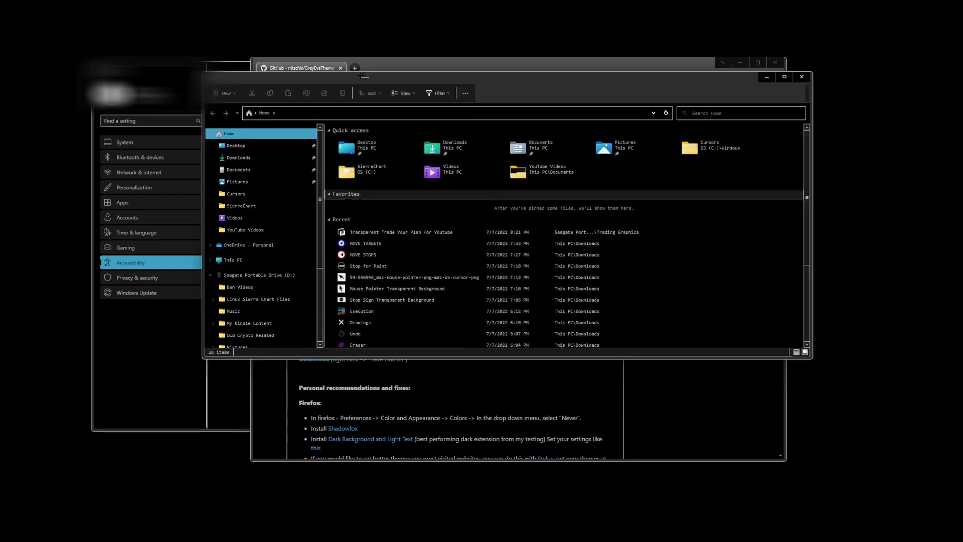
click(179, 189)
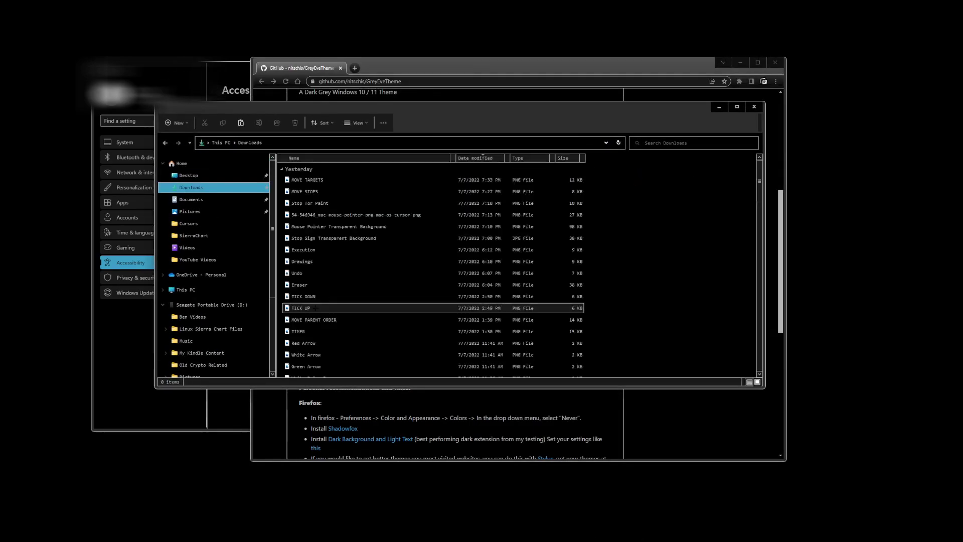
scroll(346, 299, down, 6)
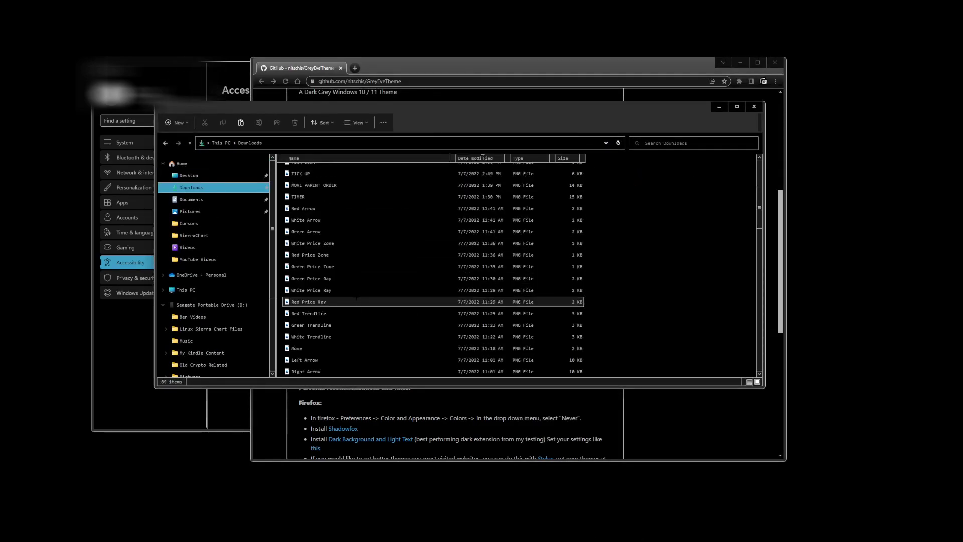
scroll(356, 297, down, 4)
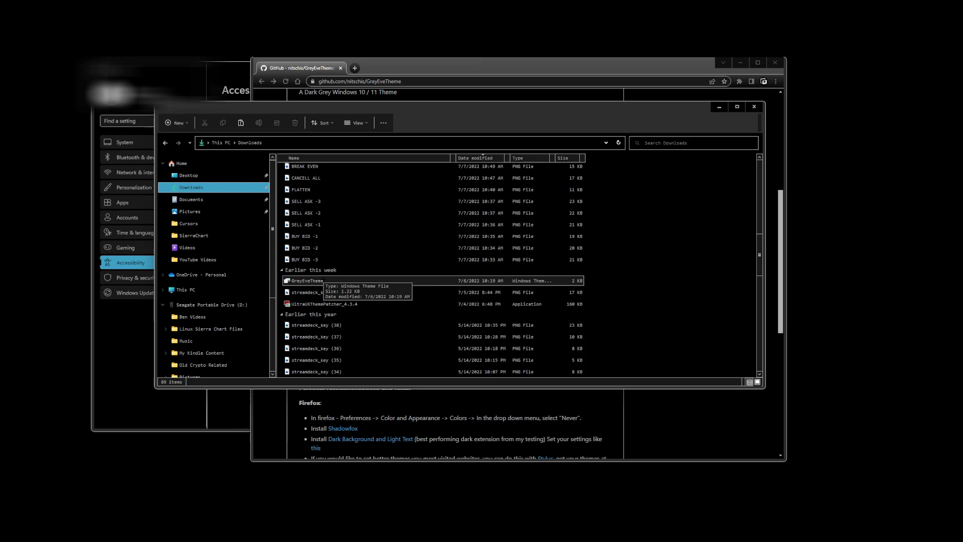
double_click(313, 281)
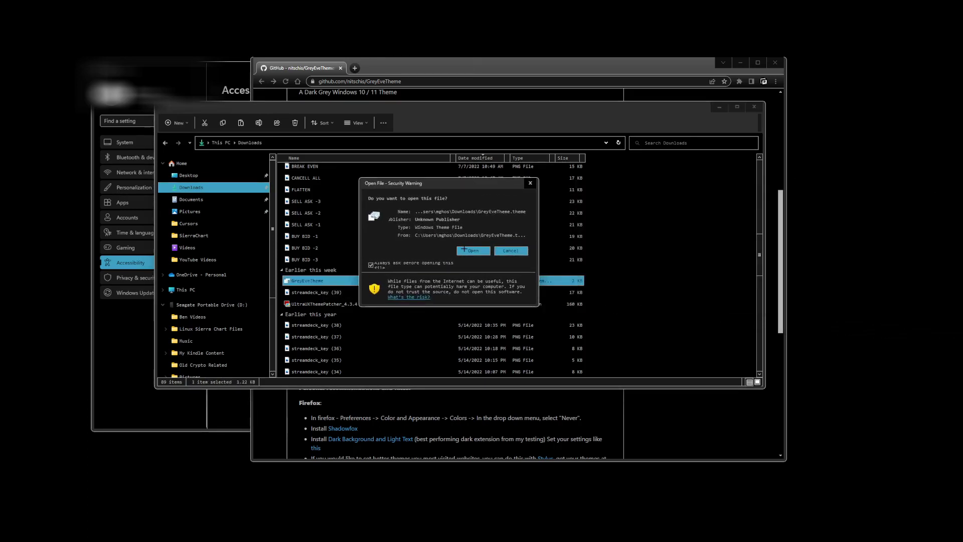
click(473, 250)
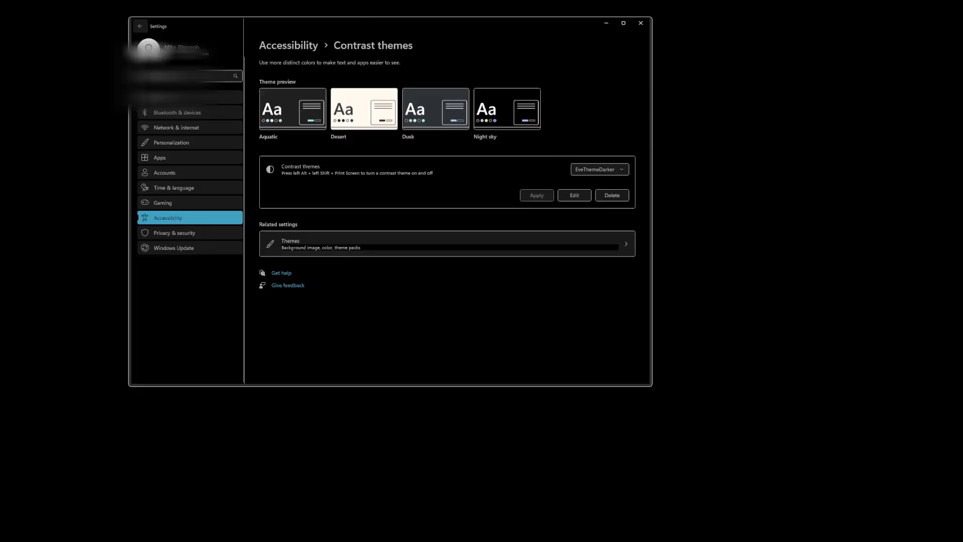
drag(358, 23, 337, 58)
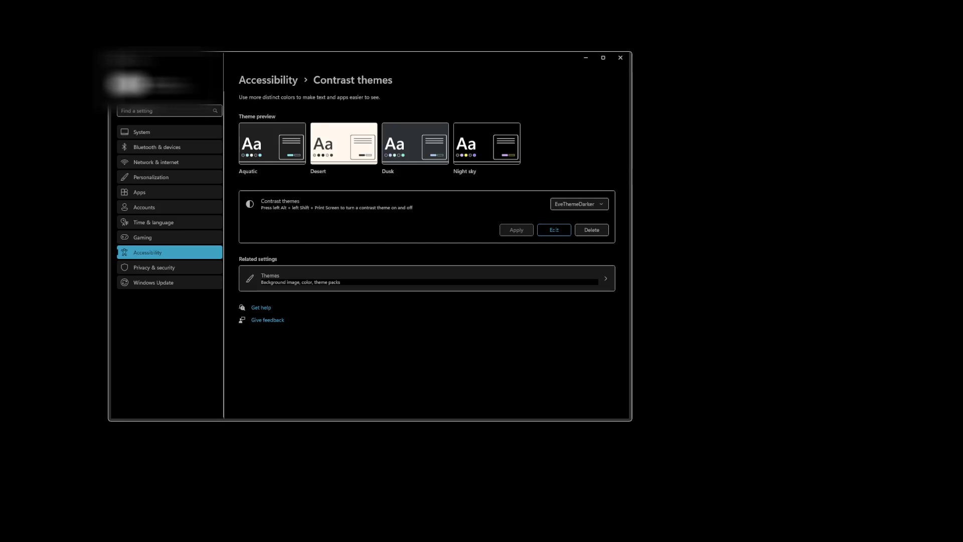
Edit EveThemeDarker and confirm its text colour and black background colour.
click(554, 230)
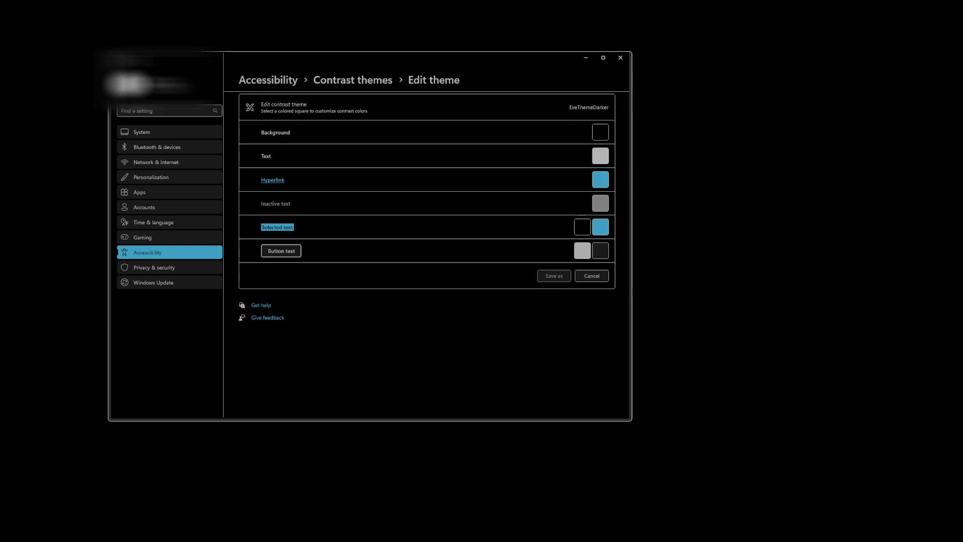
click(600, 156)
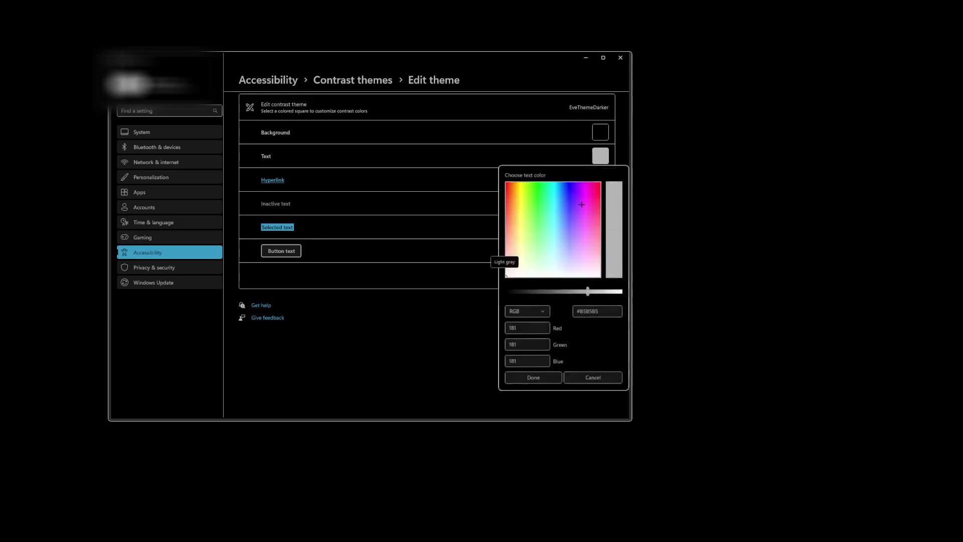
click(533, 378)
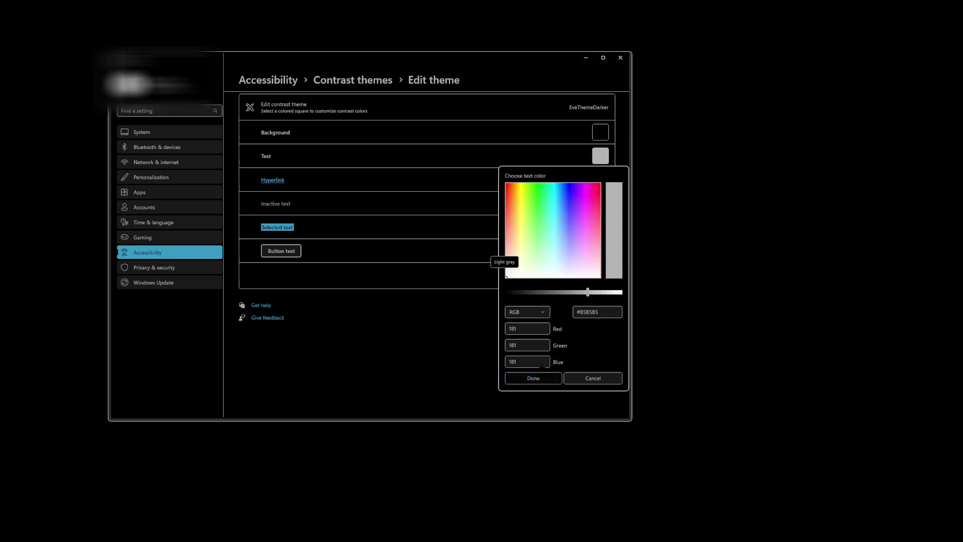
click(600, 131)
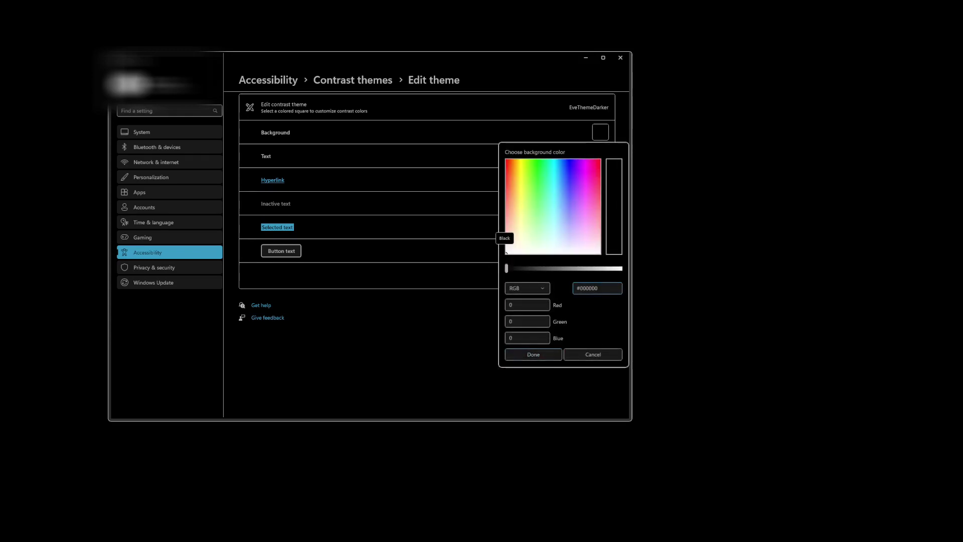
click(533, 354)
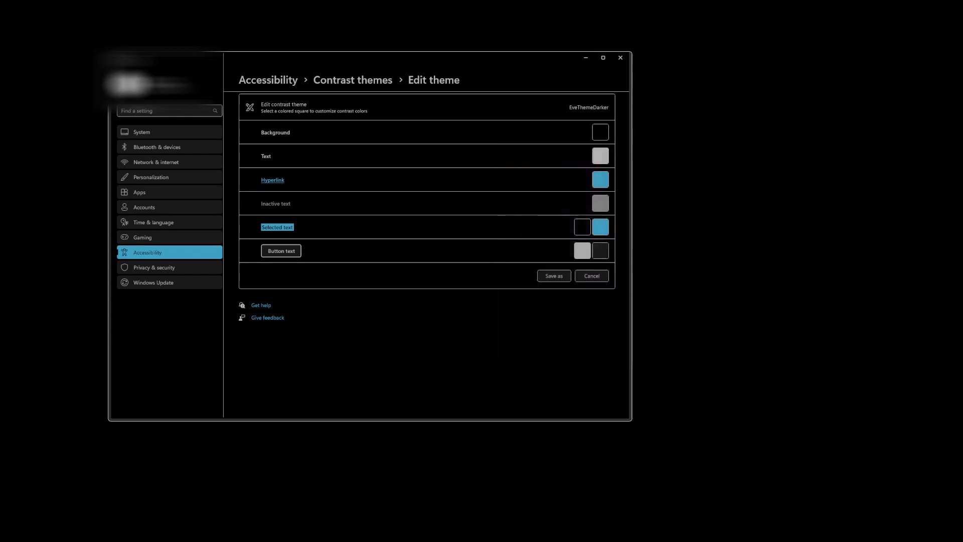
Check the #3799C4 hyperlink, #808080 inactive text and selected-text colours, leaving them unchanged.
click(605, 175)
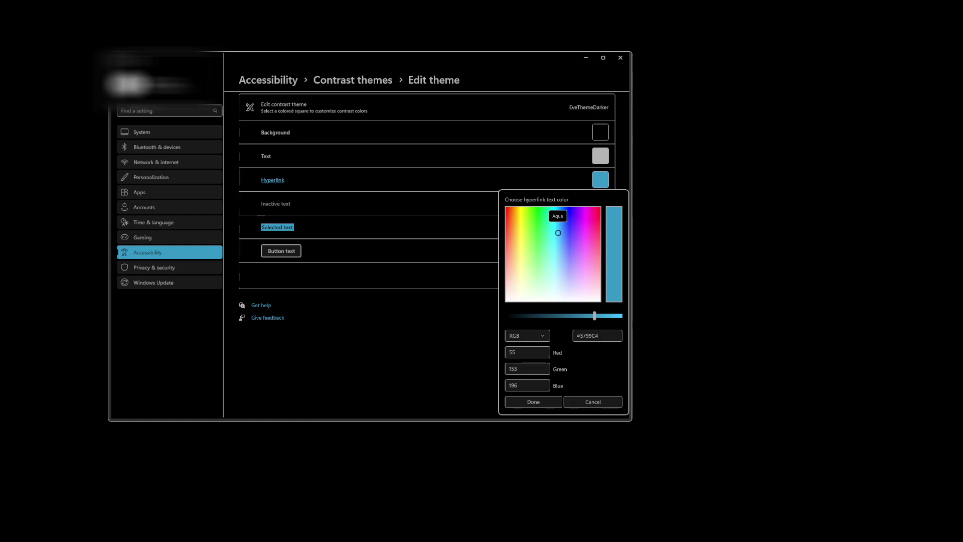
key(Escape)
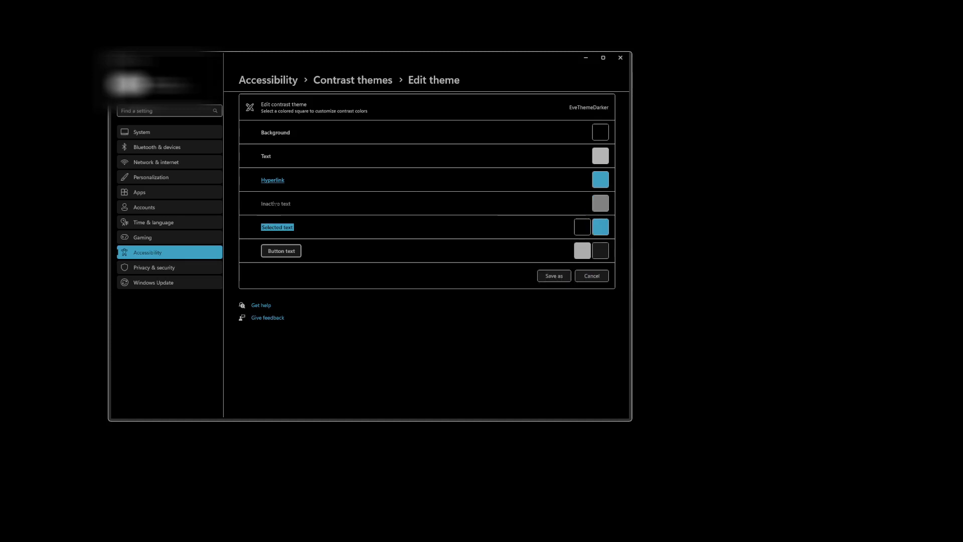
key(Return)
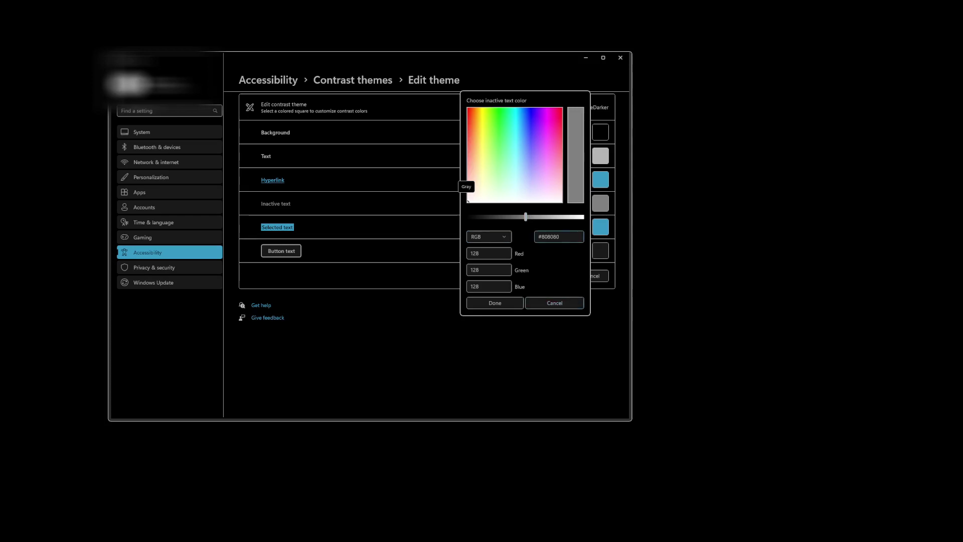
key(Escape)
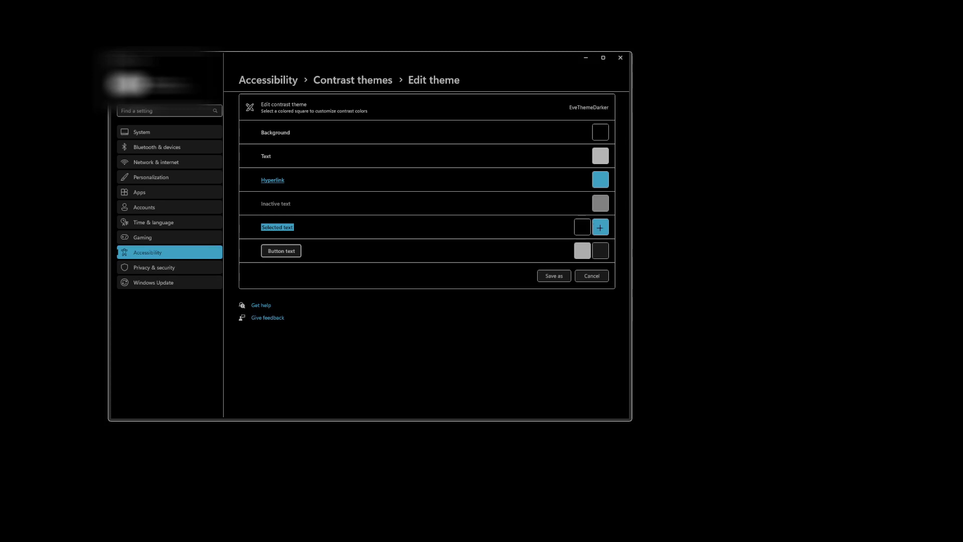
click(600, 228)
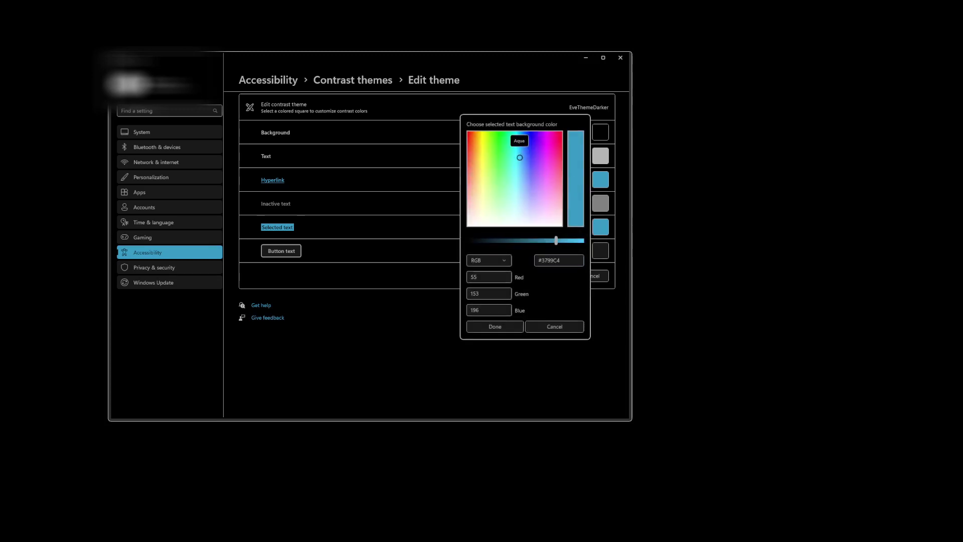
click(554, 326)
click(582, 227)
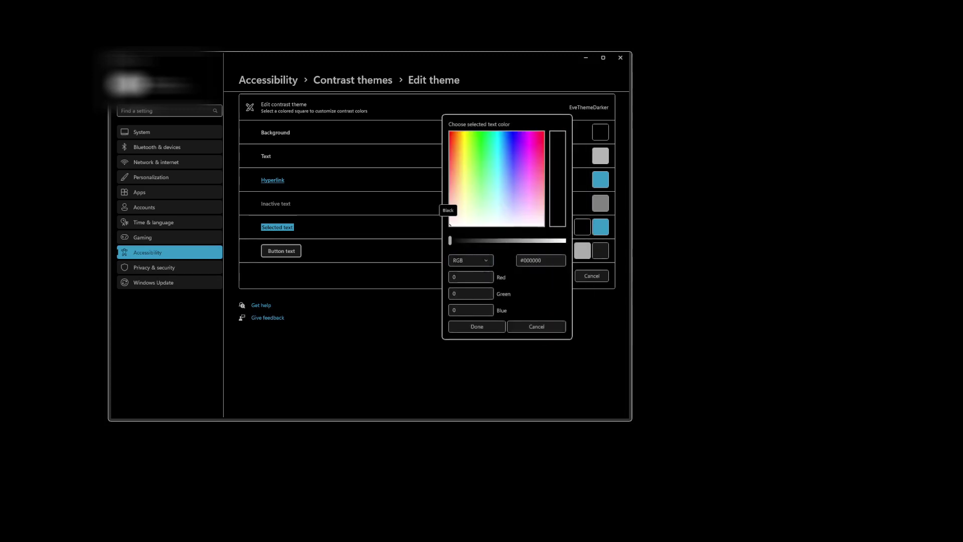
click(536, 327)
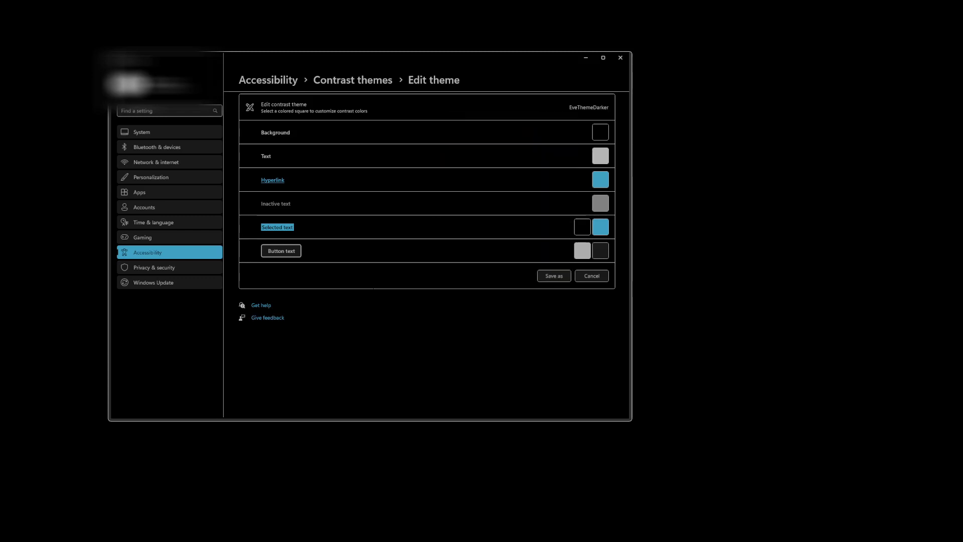
Review the grey button background and button text colours without changes.
click(601, 250)
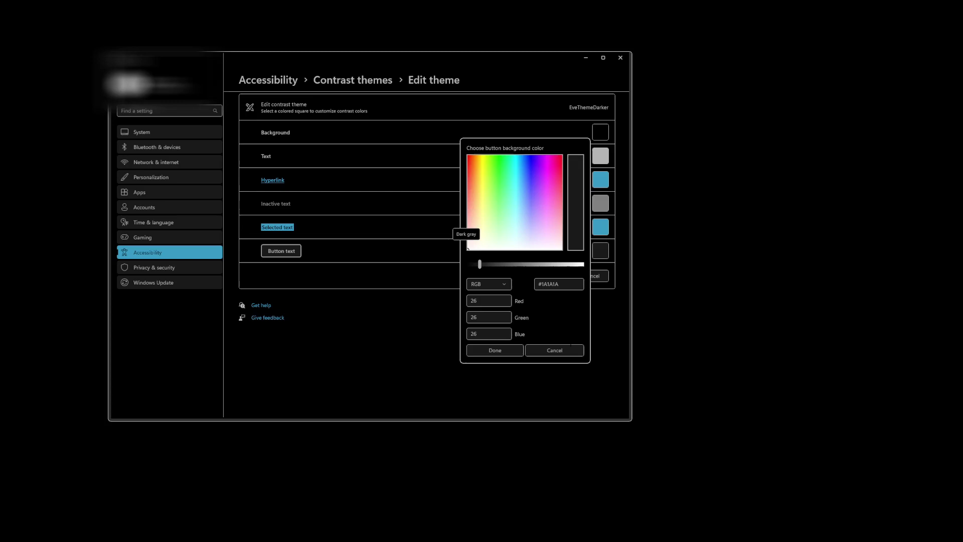
click(554, 350)
click(582, 250)
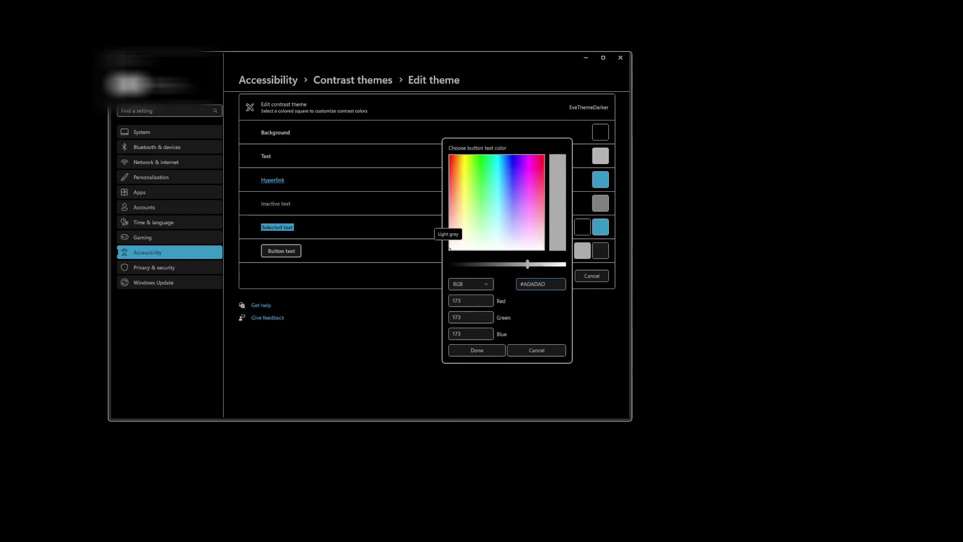
key(Escape)
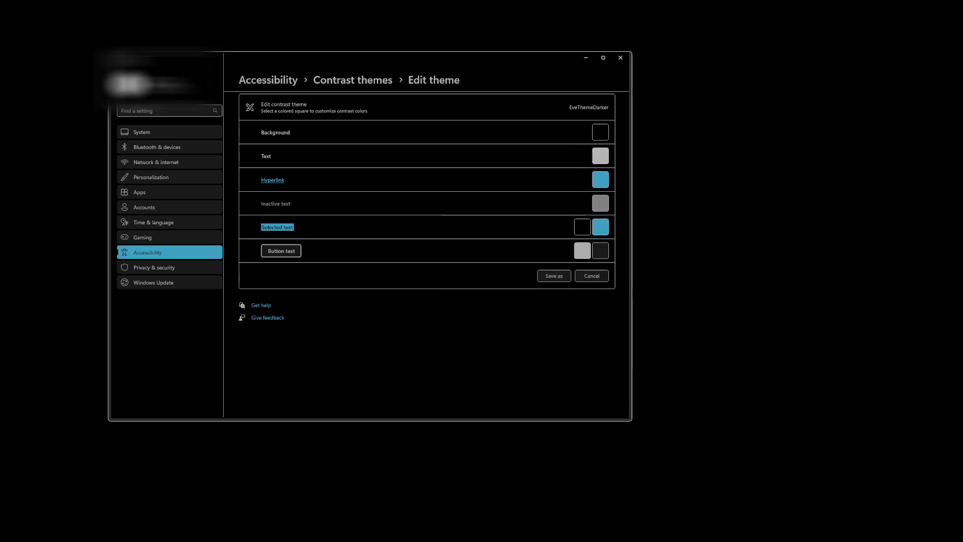
Start Save as, then dismiss the Save as a new theme prompt without saving.
click(546, 276)
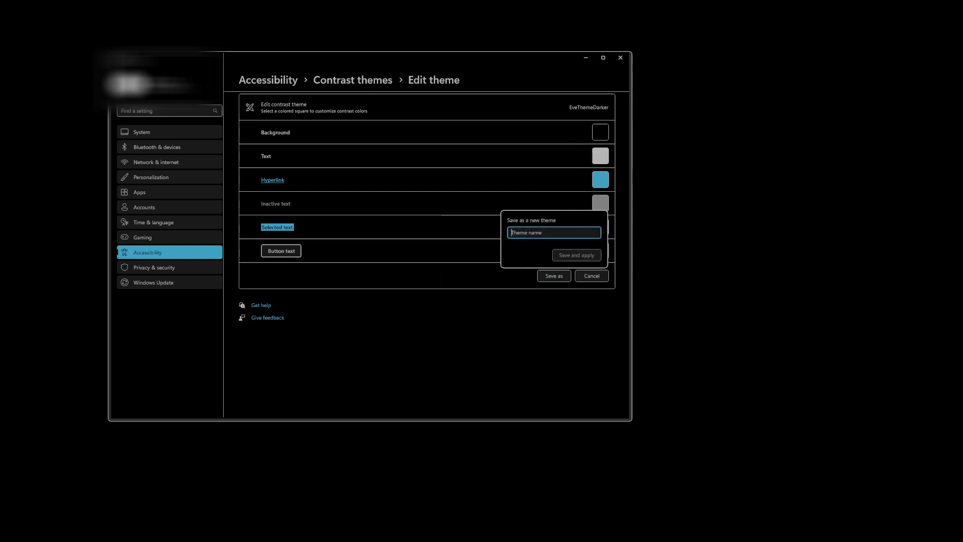
key(Escape)
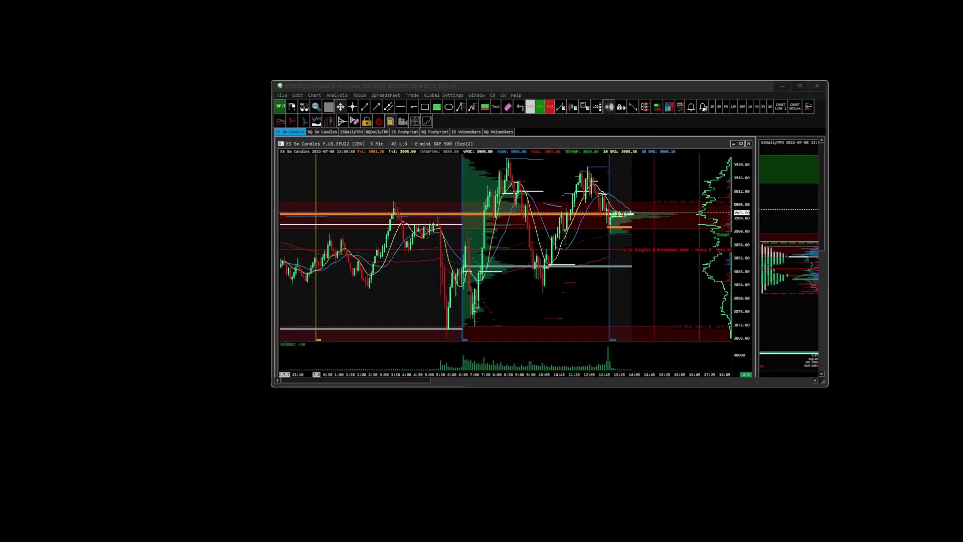
Move Sierra Chart aside and reach Contrast themes via desktop Personalize and Themes.
drag(551, 86, 342, 49)
right_click(414, 459)
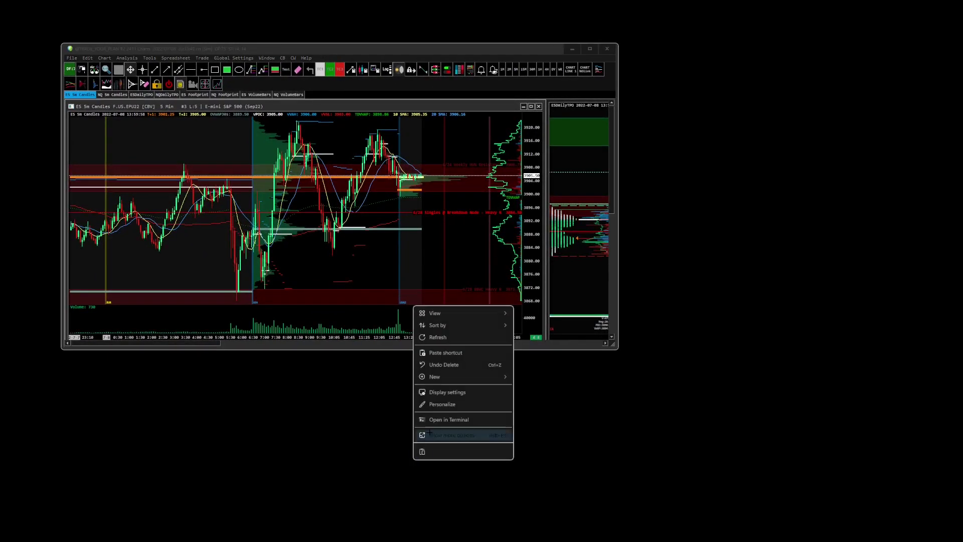
click(449, 405)
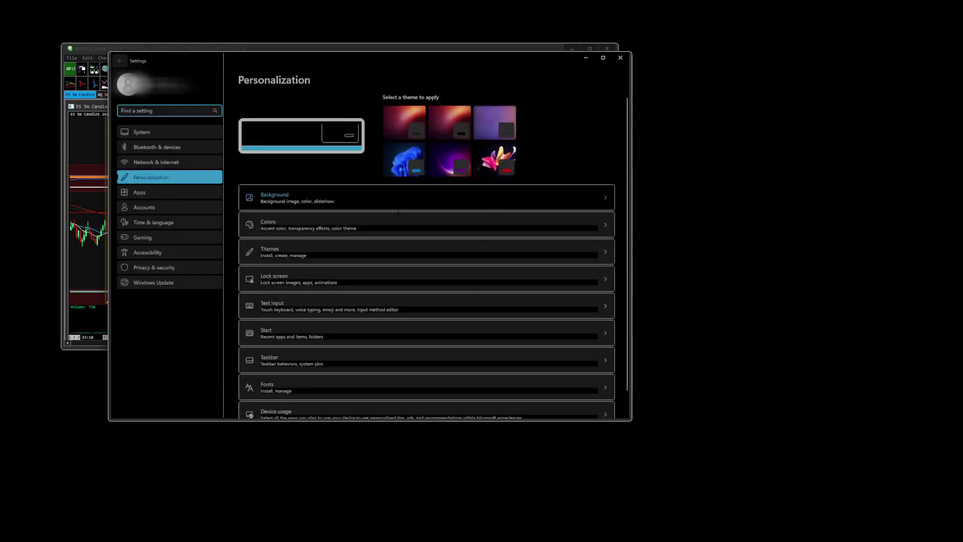
scroll(426, 281, down, 1)
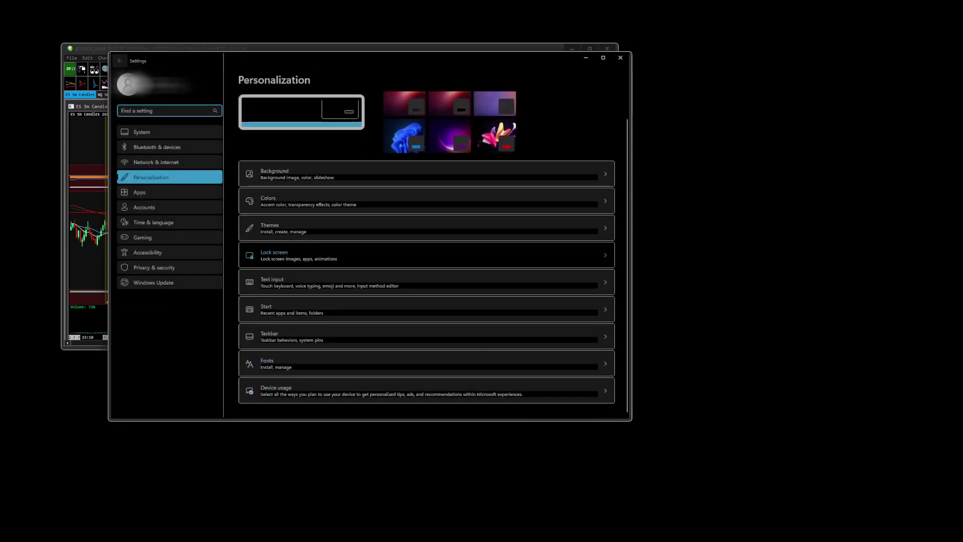
click(309, 238)
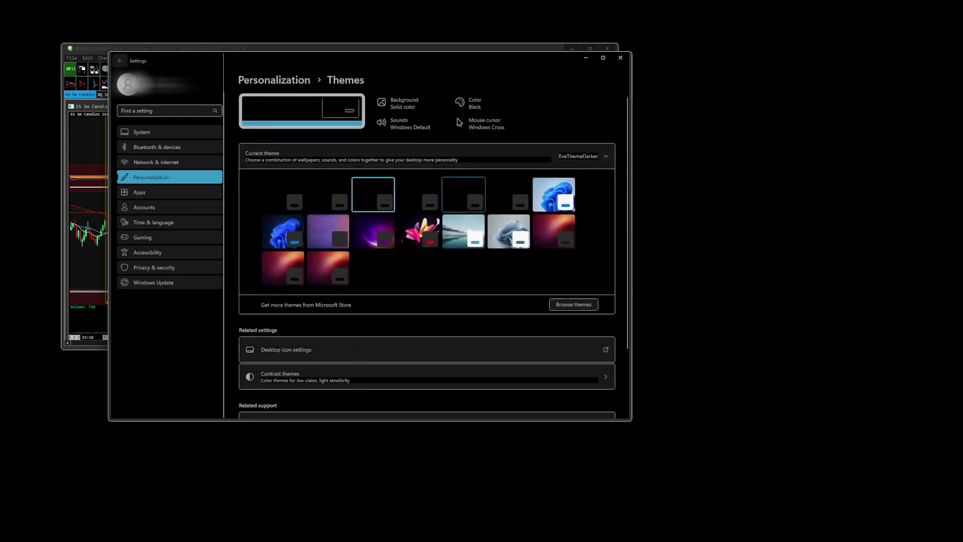
scroll(510, 343, down, 4)
scroll(510, 342, up, 4)
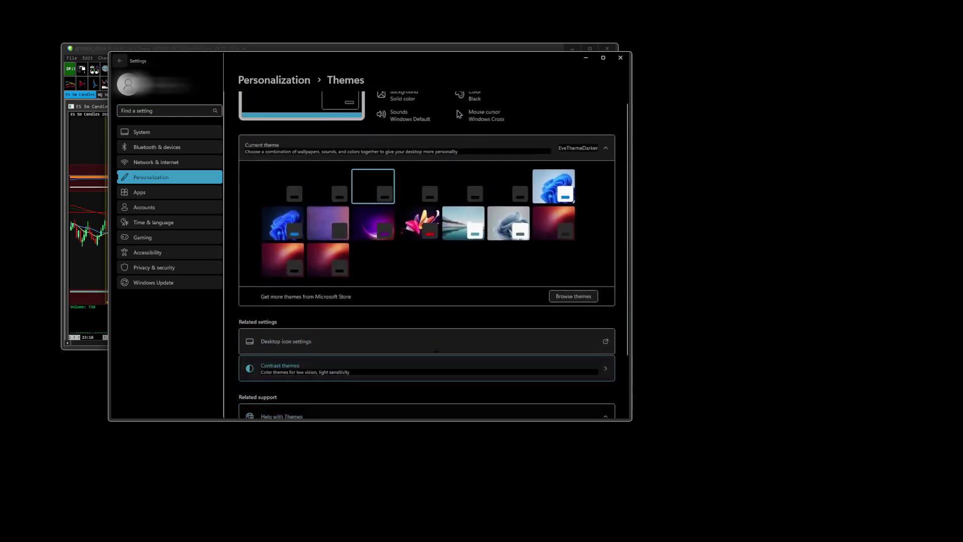
scroll(510, 342, down, 2)
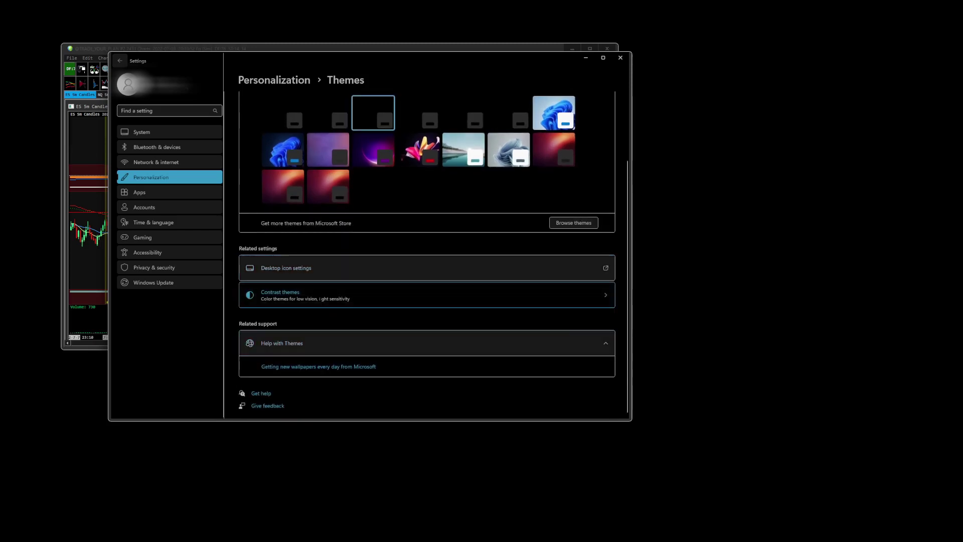
click(510, 296)
Choose Aquatic from the contrast theme dropdown and apply it.
click(581, 203)
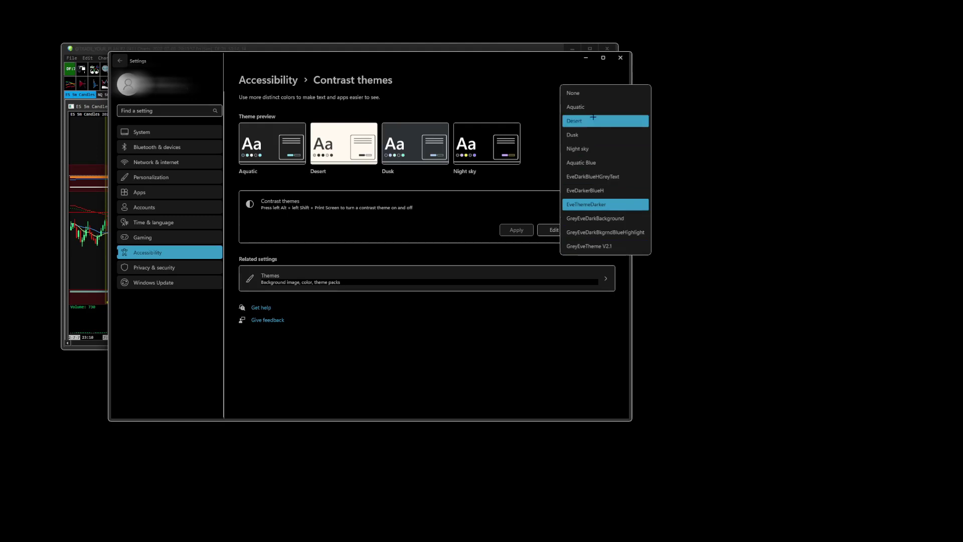
click(582, 107)
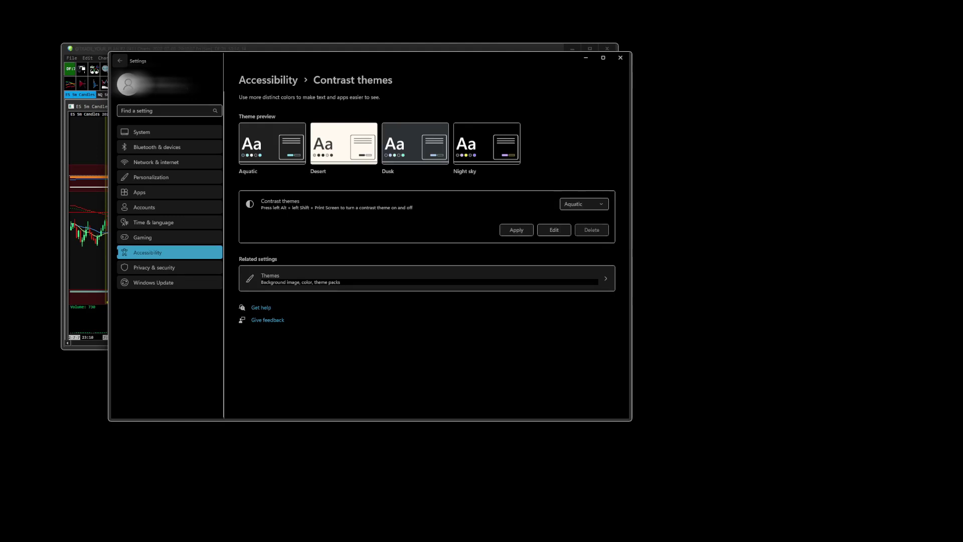
click(516, 229)
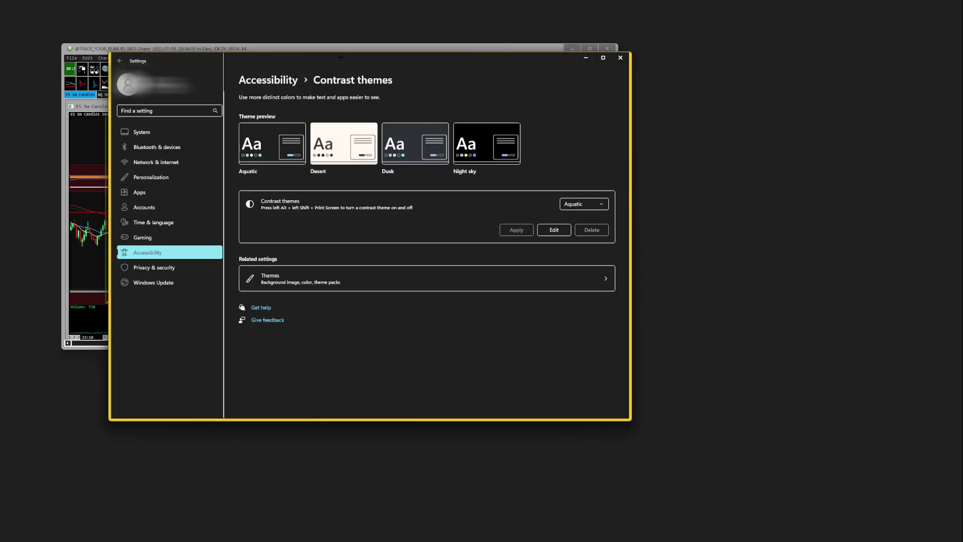
Maximize Sierra Chart, switch to the NQ 5m Candles chart, then restore the window size.
click(310, 50)
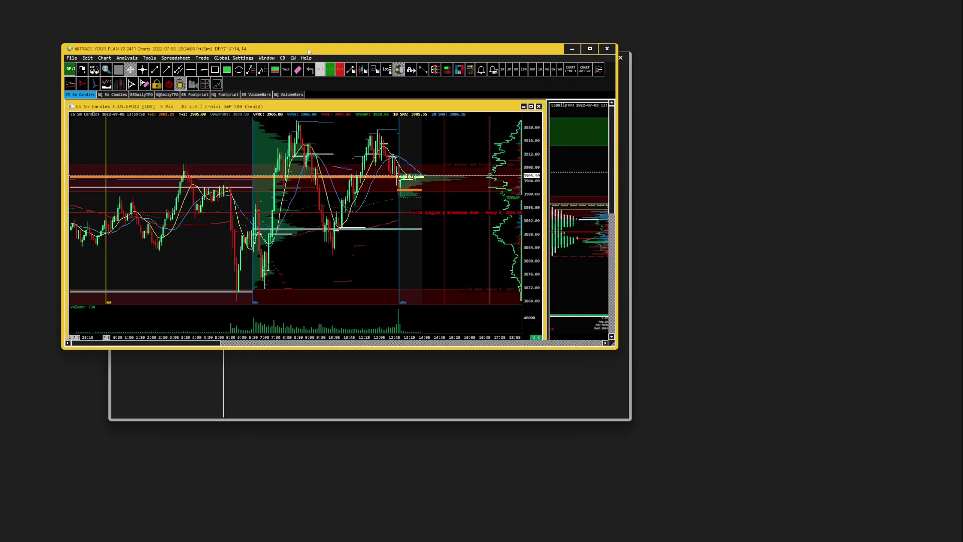
click(589, 49)
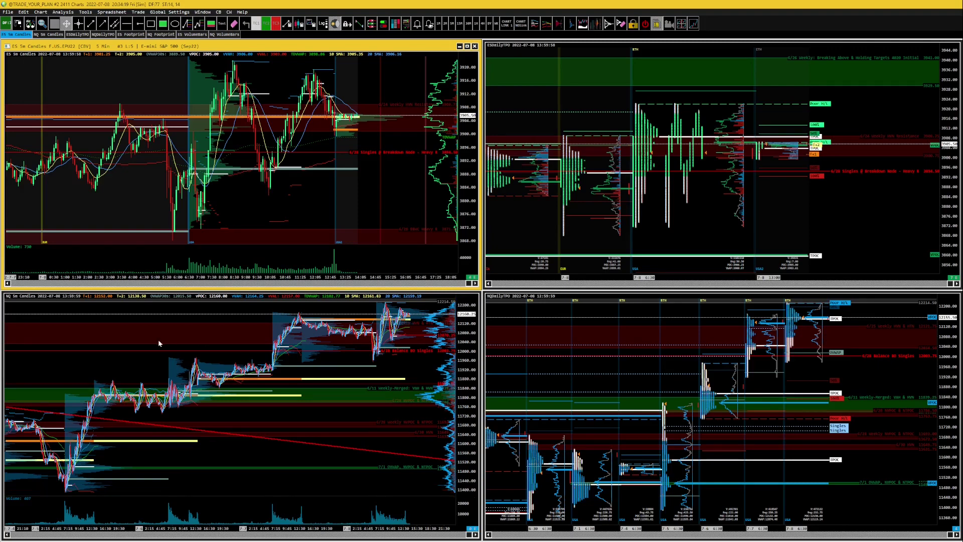
click(139, 365)
click(131, 366)
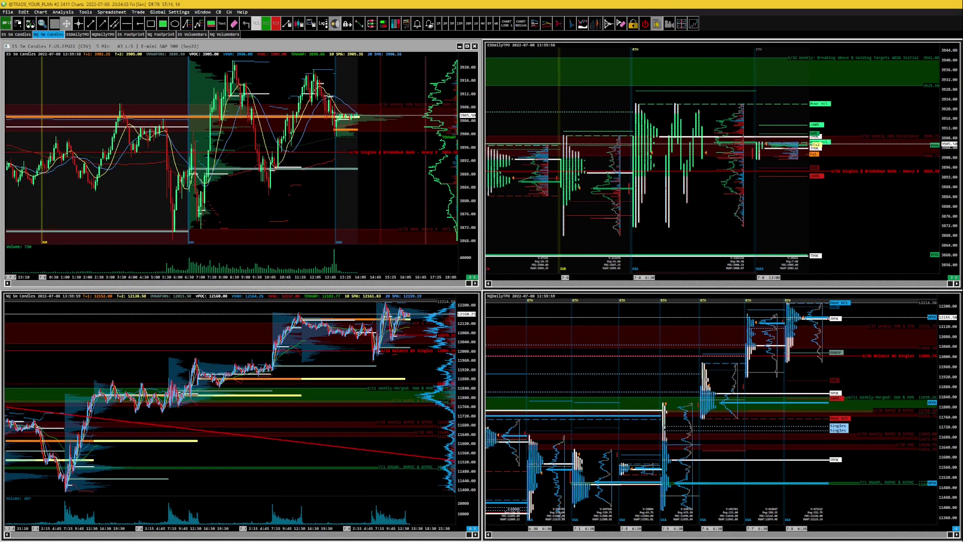
key(super+Down)
Apply the EveThemeDarker Windows theme from the desktop's Personalize > Themes page.
right_click(335, 474)
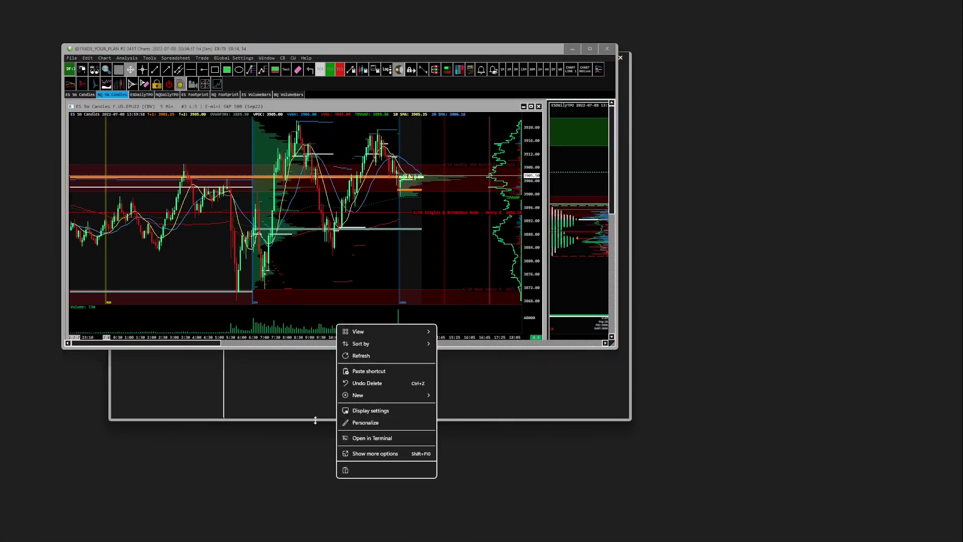
click(365, 422)
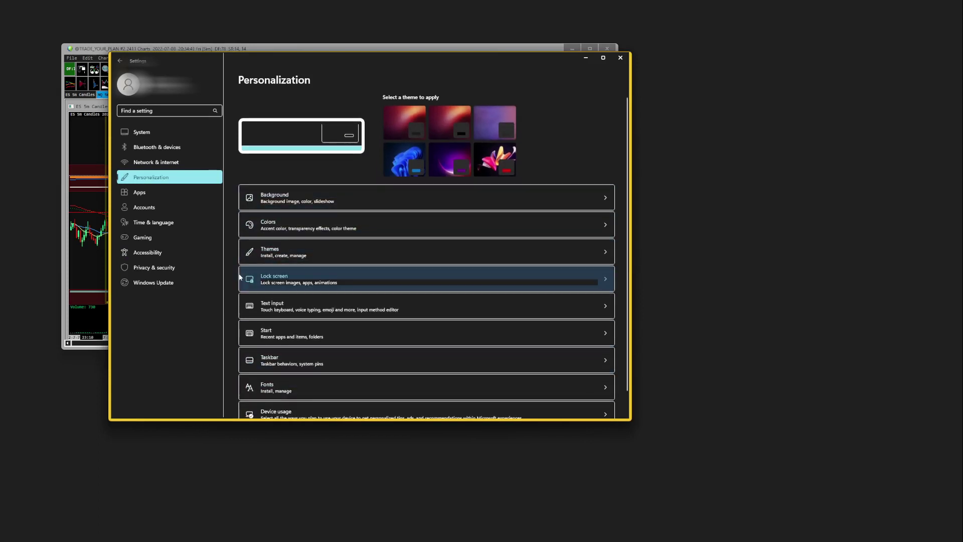
click(291, 255)
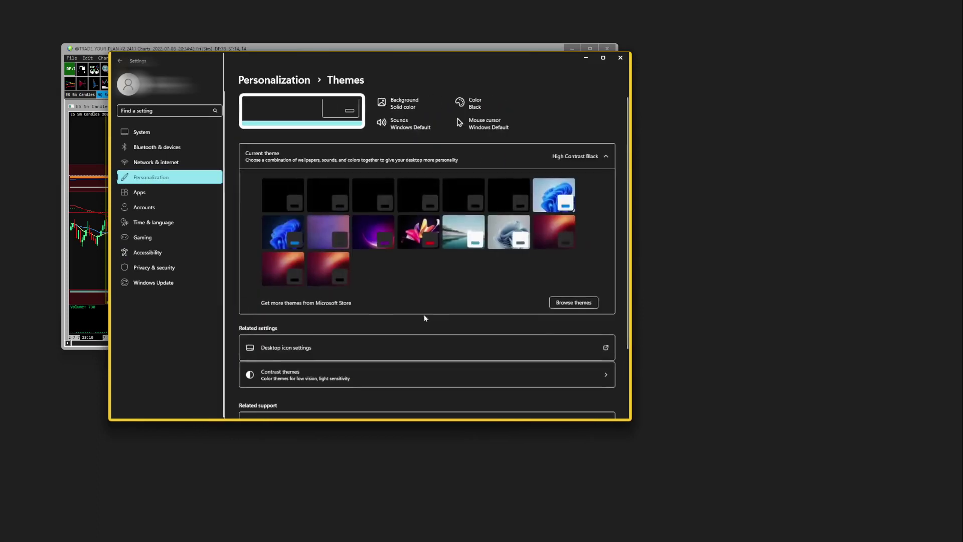
click(381, 203)
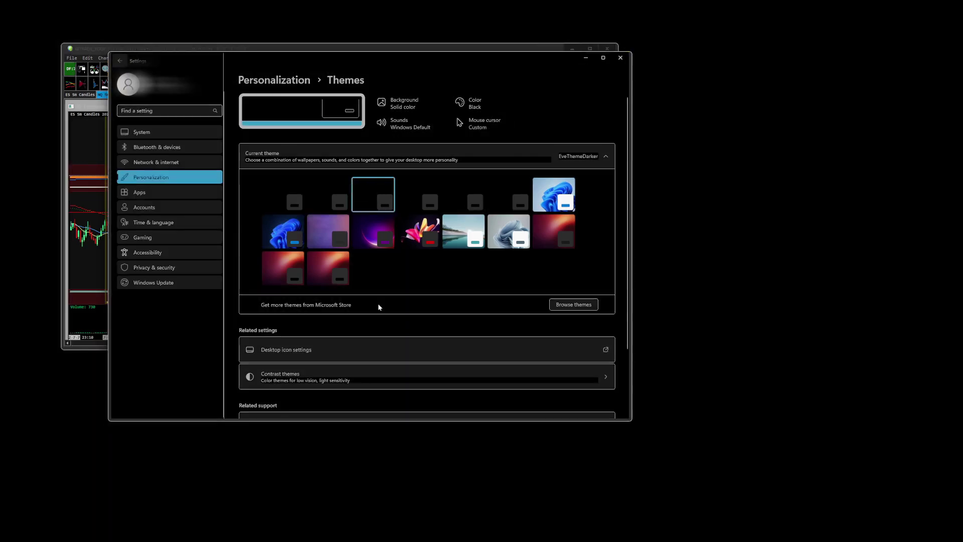
Close Windows Settings and maximize the Sierra Chart window with its four-chart layout.
key(alt+F4)
drag(337, 50, 384, 21)
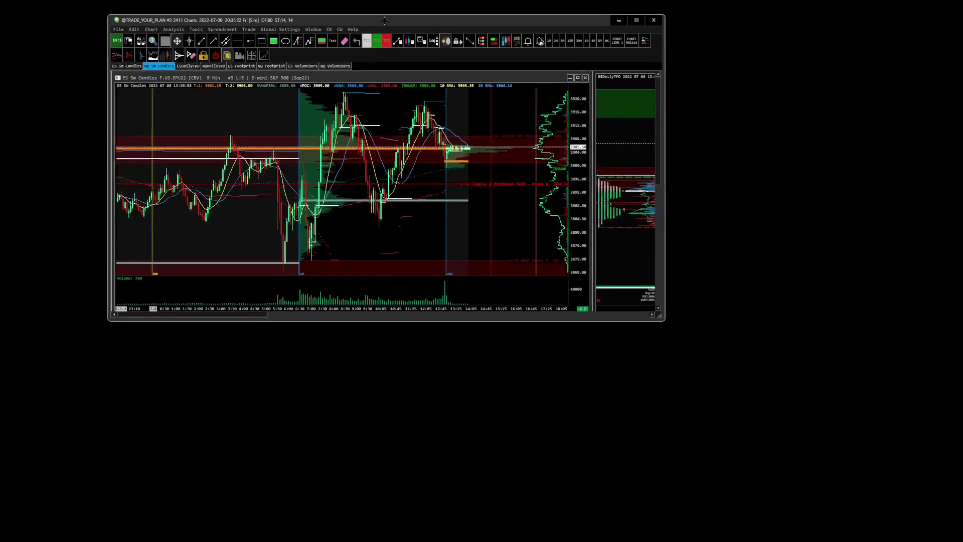
double_click(376, 20)
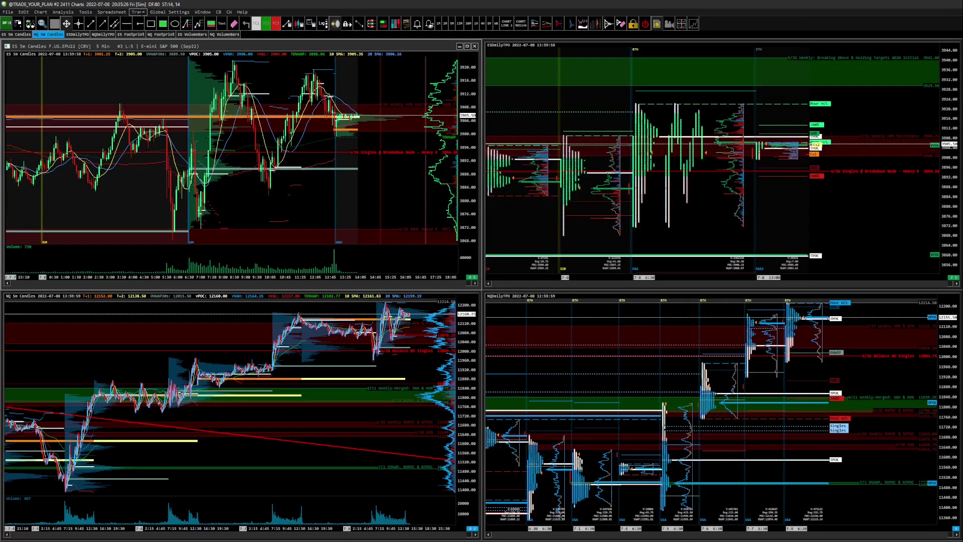
Open Global Settings > Graphics Settings, position the dialog over the charts, and select Chart Values Scale Text Color.
click(170, 11)
click(172, 26)
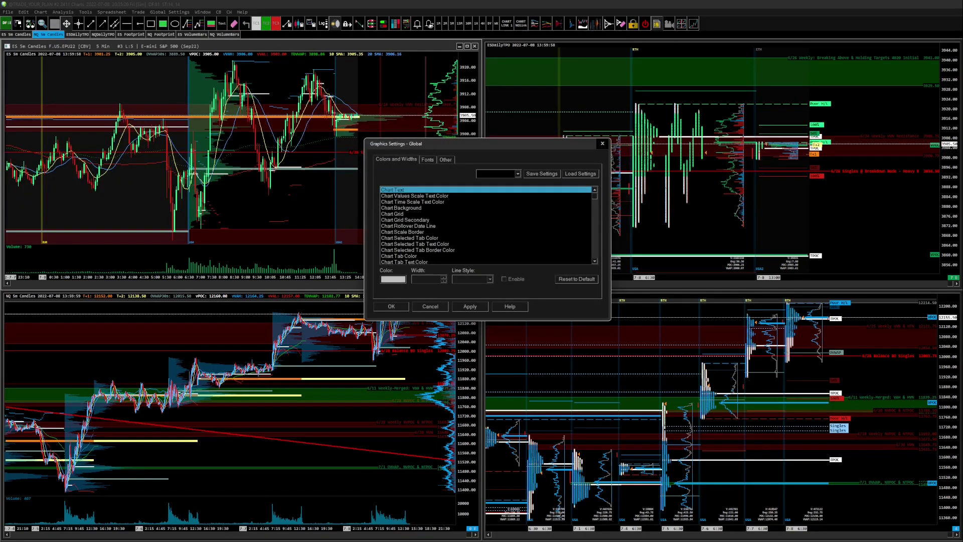
drag(460, 156, 511, 159)
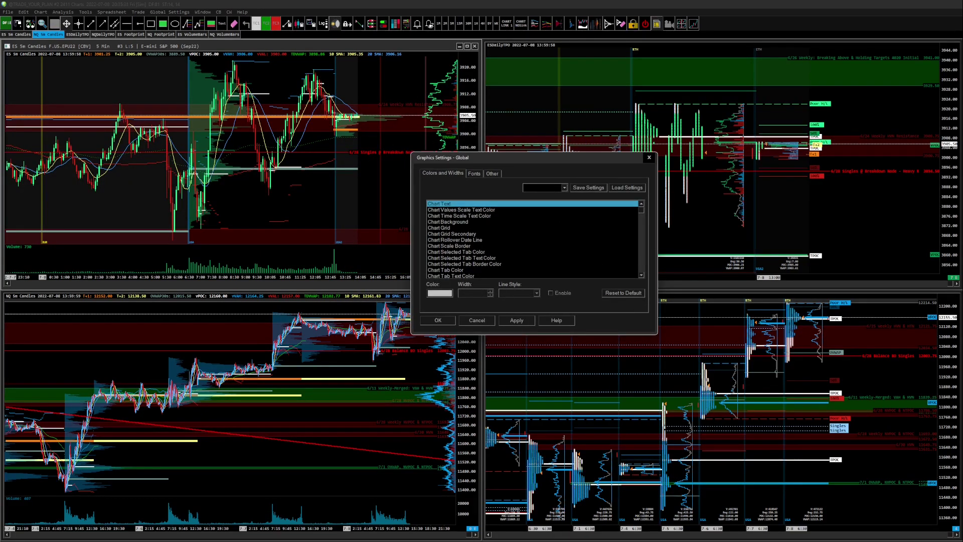
click(456, 209)
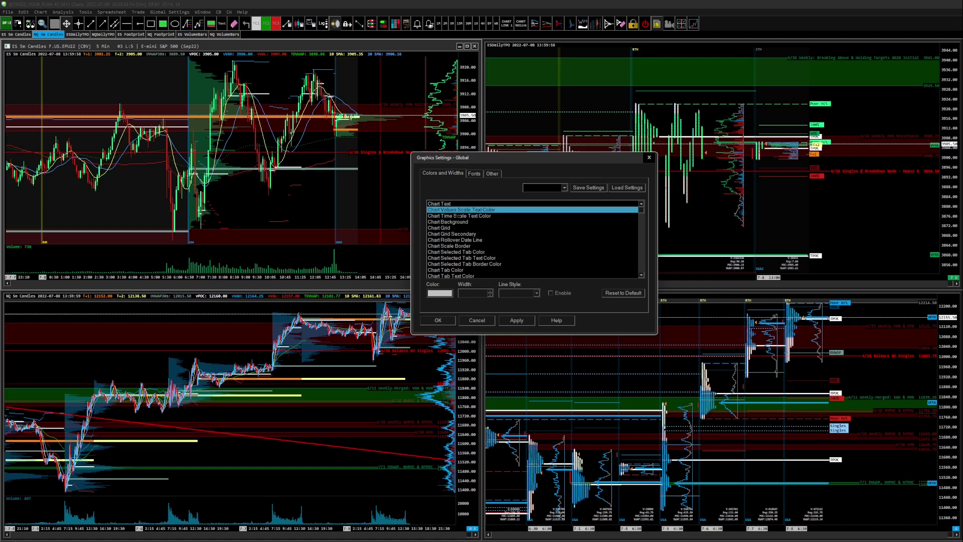
Review the Chart Text, Values Scale Text, Grid Secondary, Scale Border and Chart Tab colours.
key(Down)
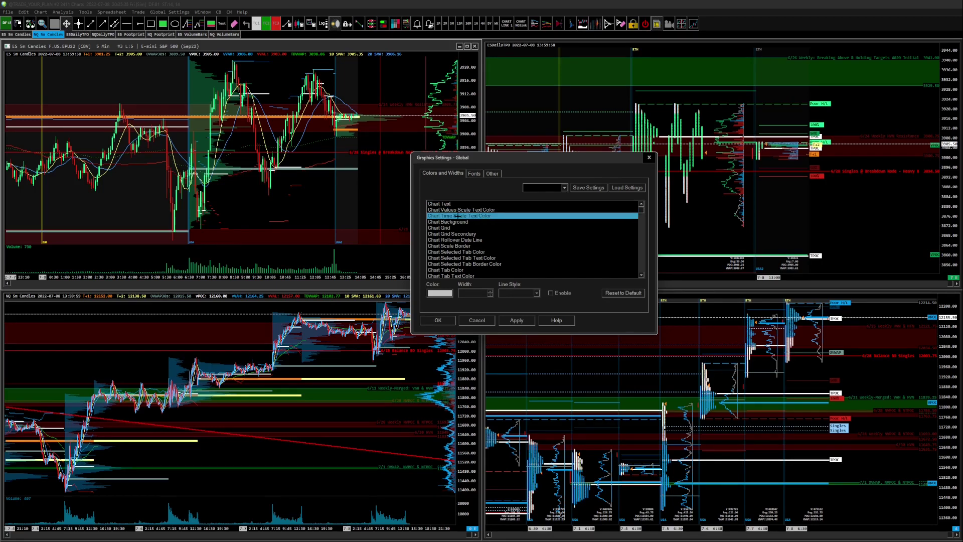
key(Up)
key(Up)
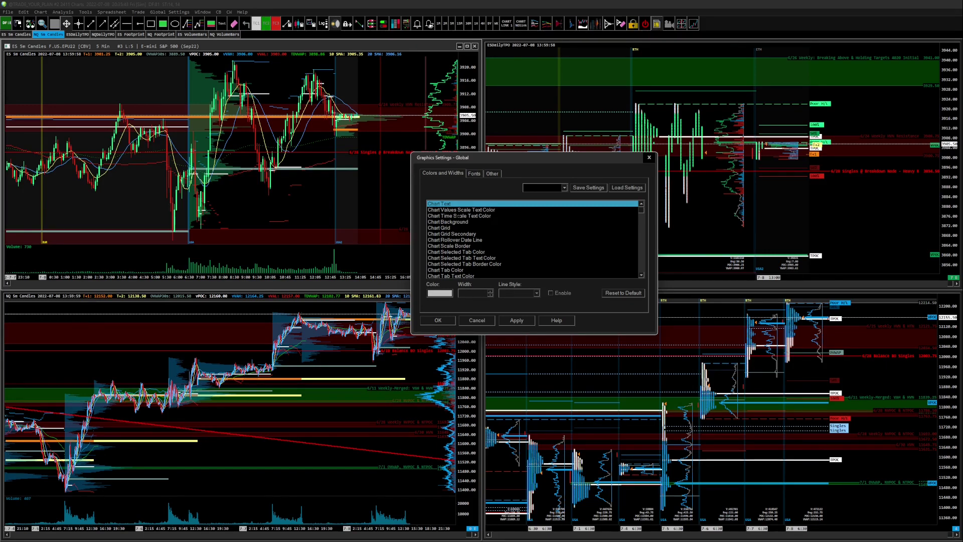
key(Down)
key(Up)
key(Down)
key(Down)
key(Down)
key(Down)
key(Down)
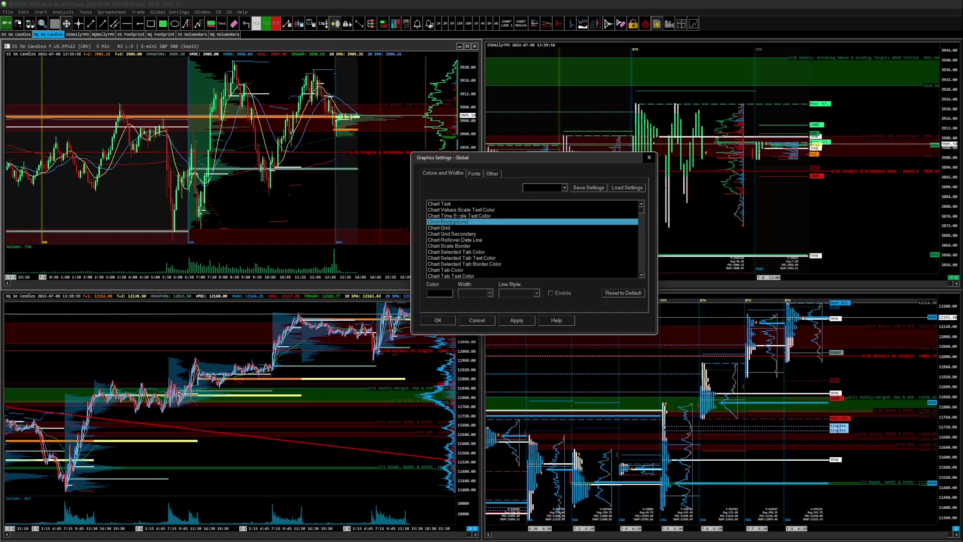
key(Down)
key(Down)
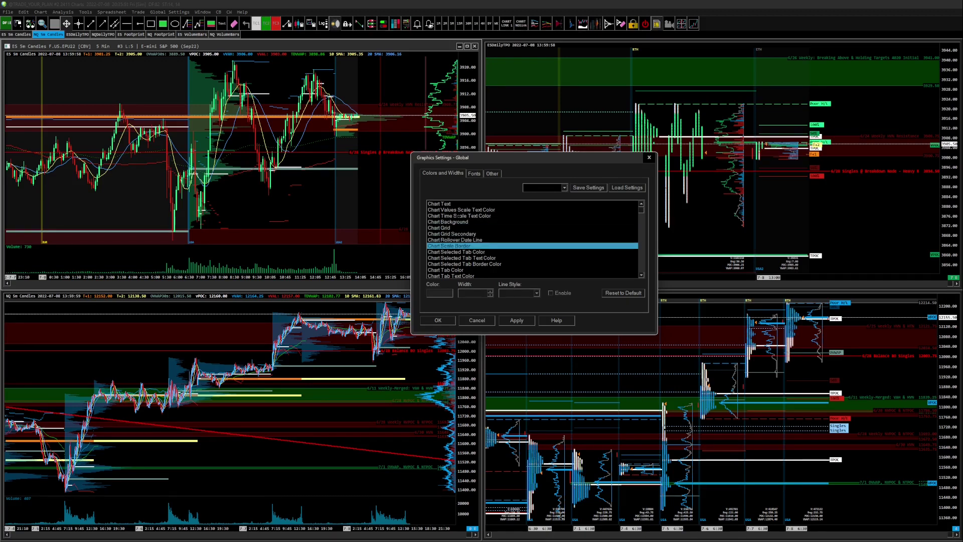
key(Down)
key(Down)
key(Down)
key(Down)
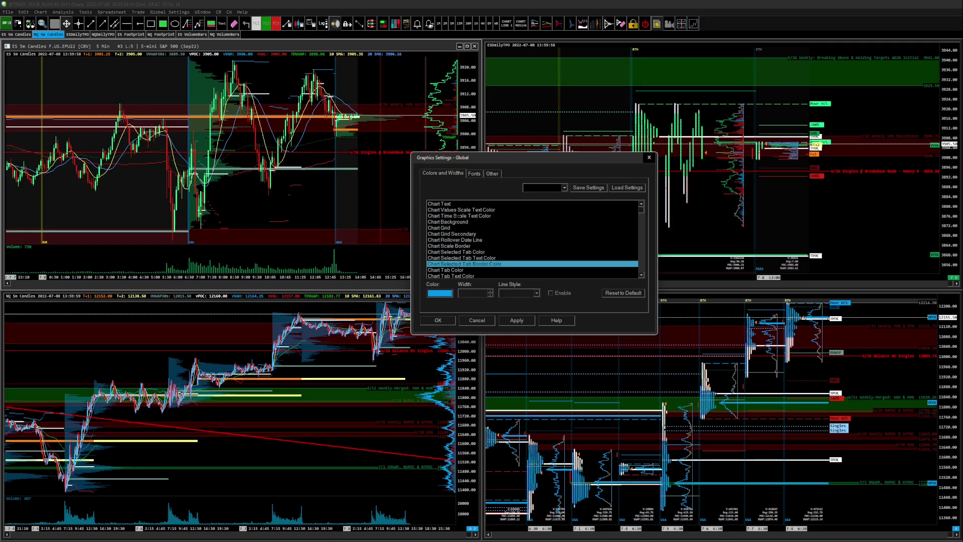
Review Chartbook tab, bar, candlestick, Net Change, Scroll Not End and DOM Graph Ask Lines colours.
key(Down)
key(Down)
key(Down)
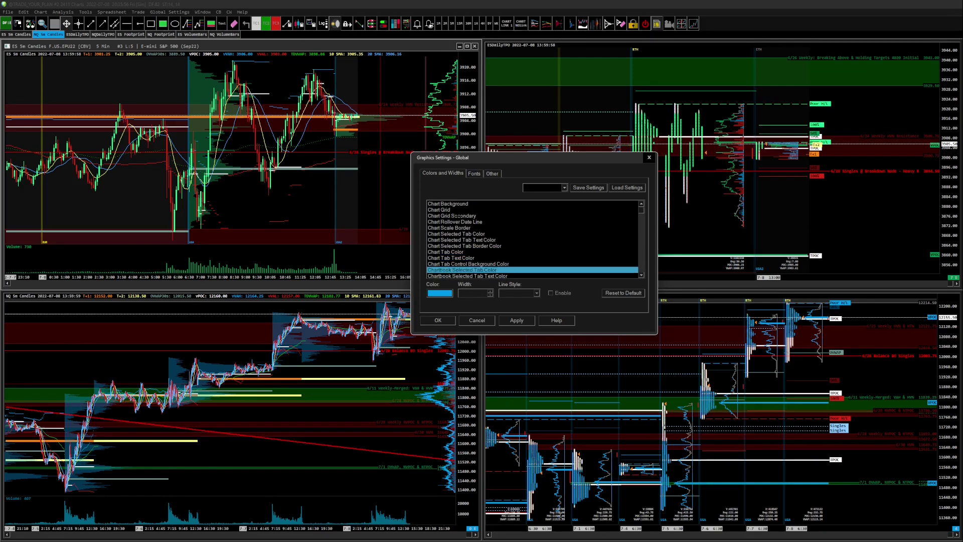
key(Down)
key(Down)
key(Down)
key(Down)
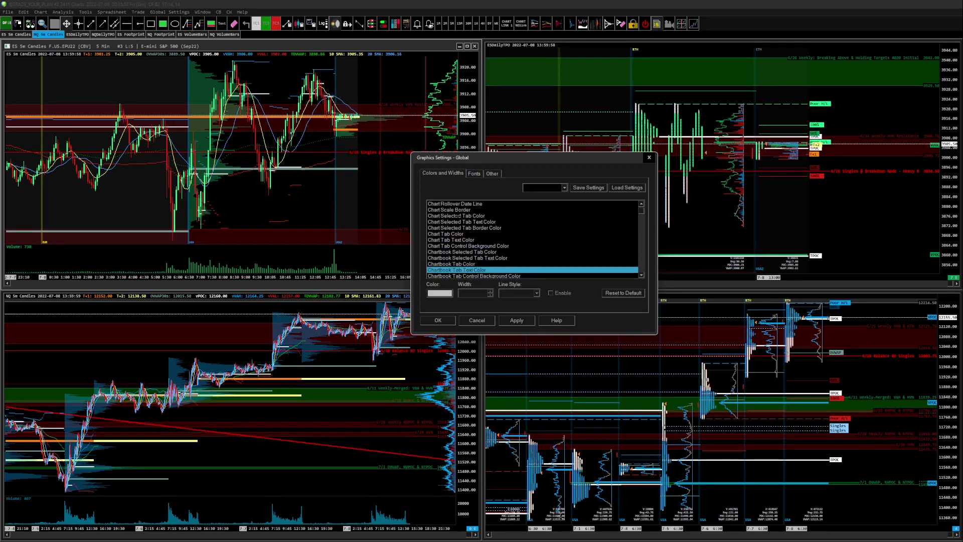
key(Down)
key(Down)
key(Down)
key(Down)
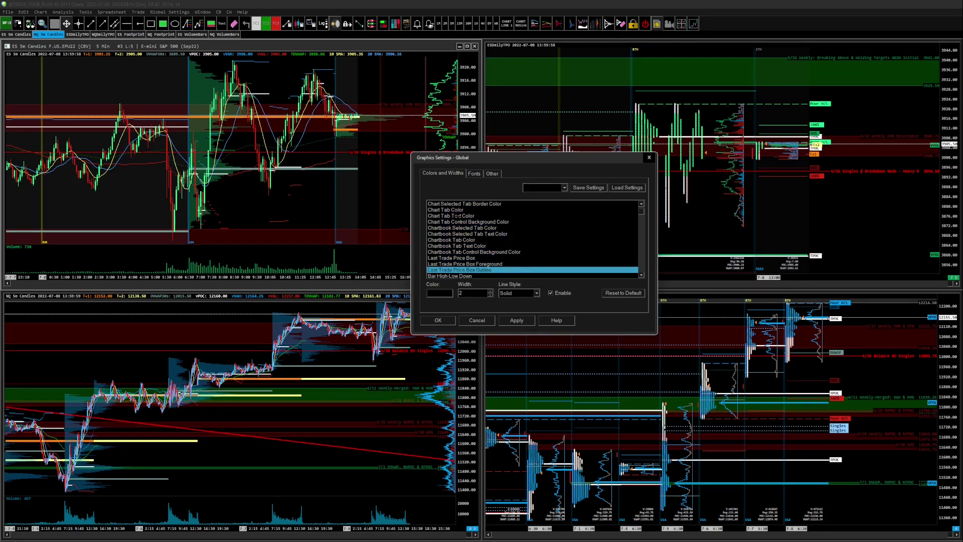
key(Down)
key(Down)
key(Down)
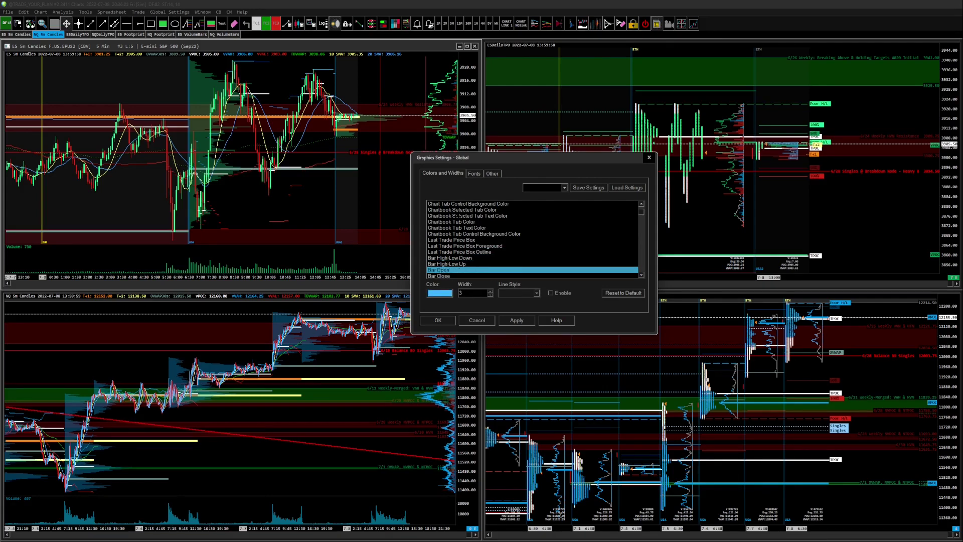
key(Down)
key(Down)
key(Down)
key(Down)
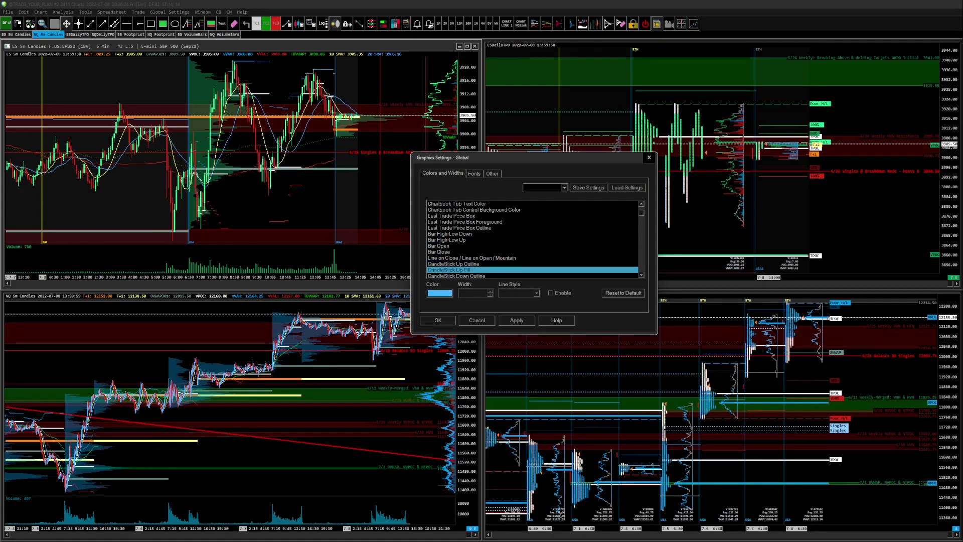
key(Down)
key(Down)
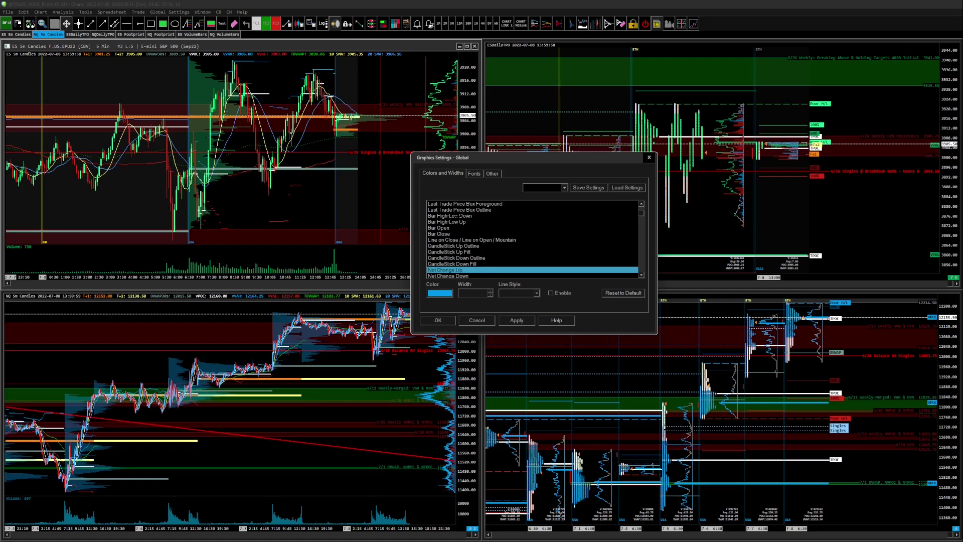
key(Down)
key(Down)
key(Down)
key(Down)
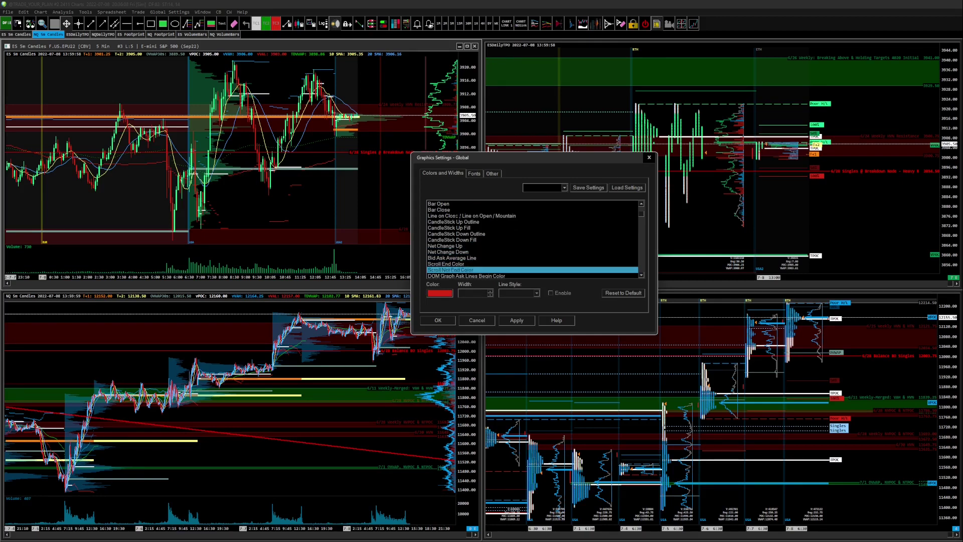
key(Down)
key(Down)
key(Down)
key(Down)
key(Down)
key(Down)
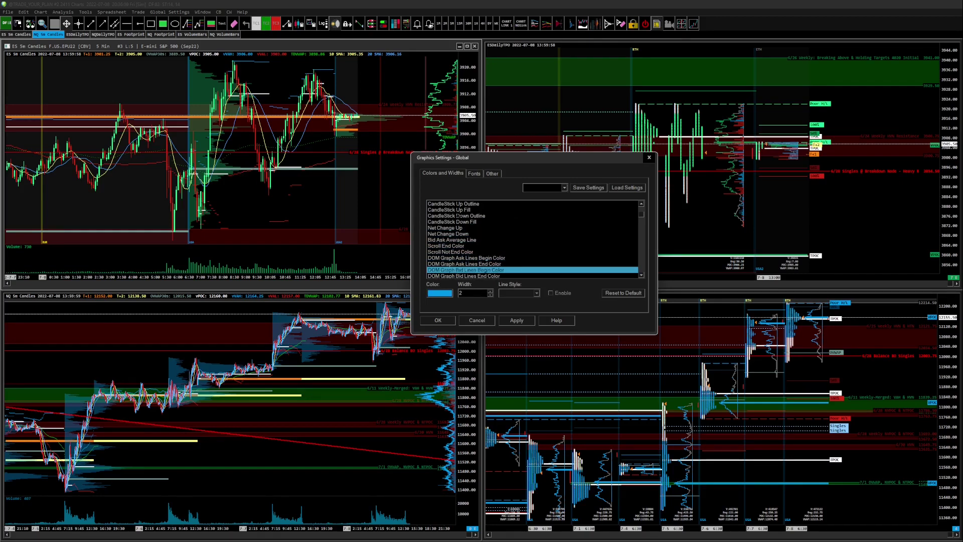
key(Down)
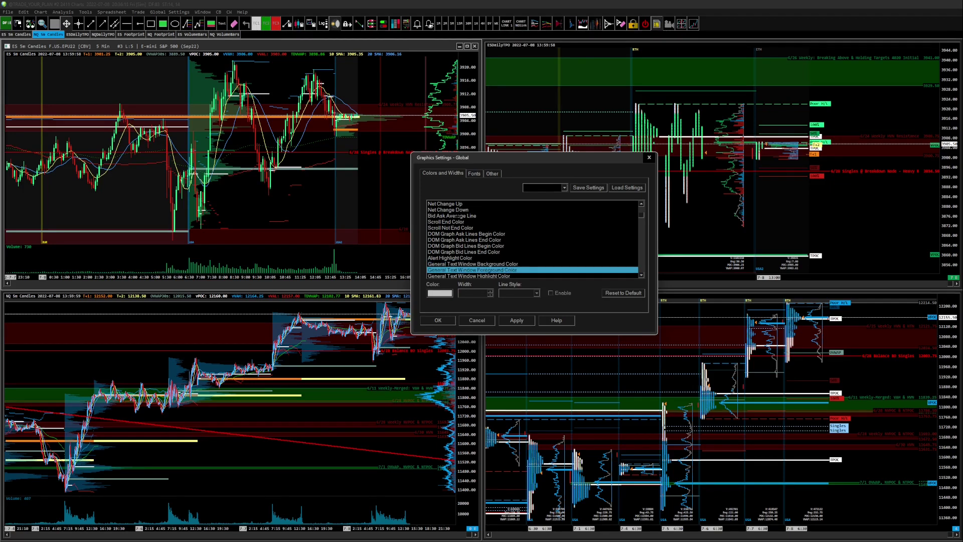
key(Up)
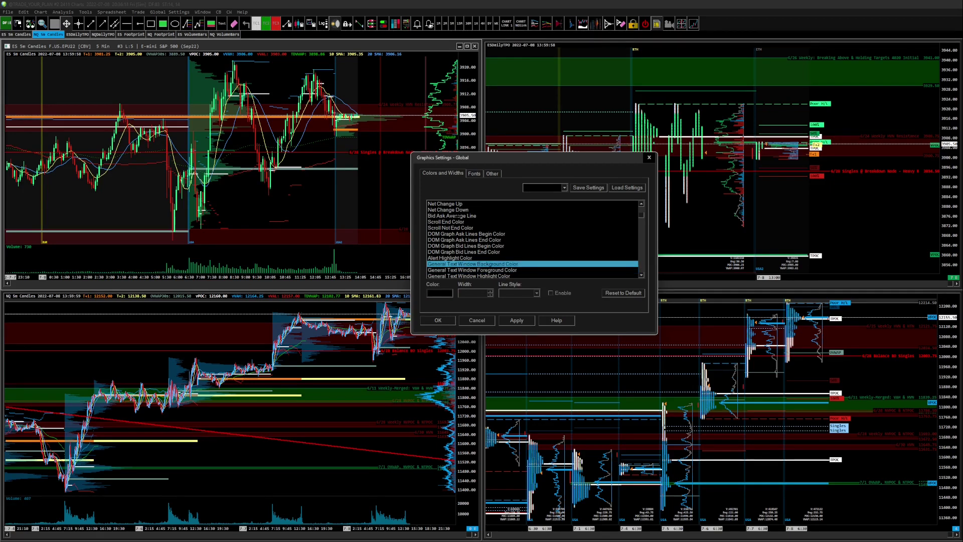
key(Down)
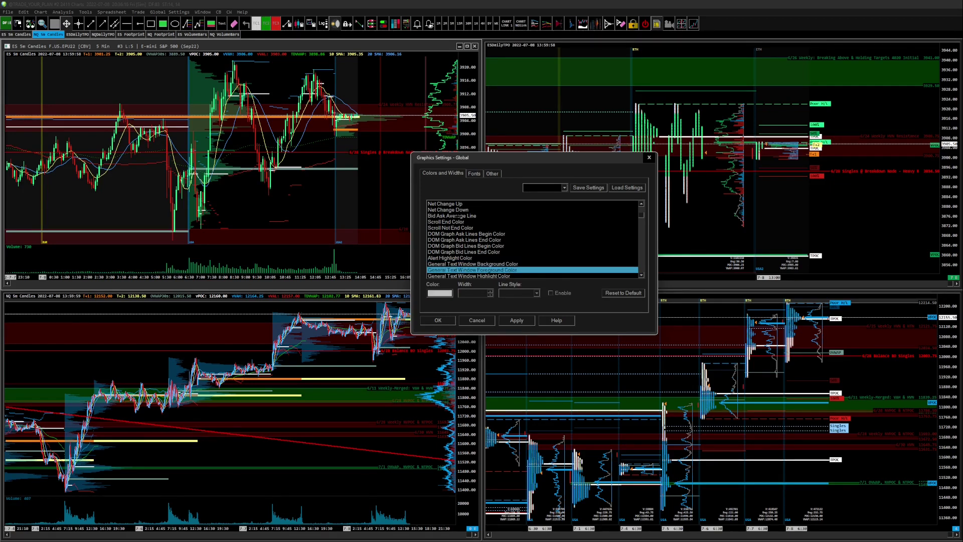
key(Down)
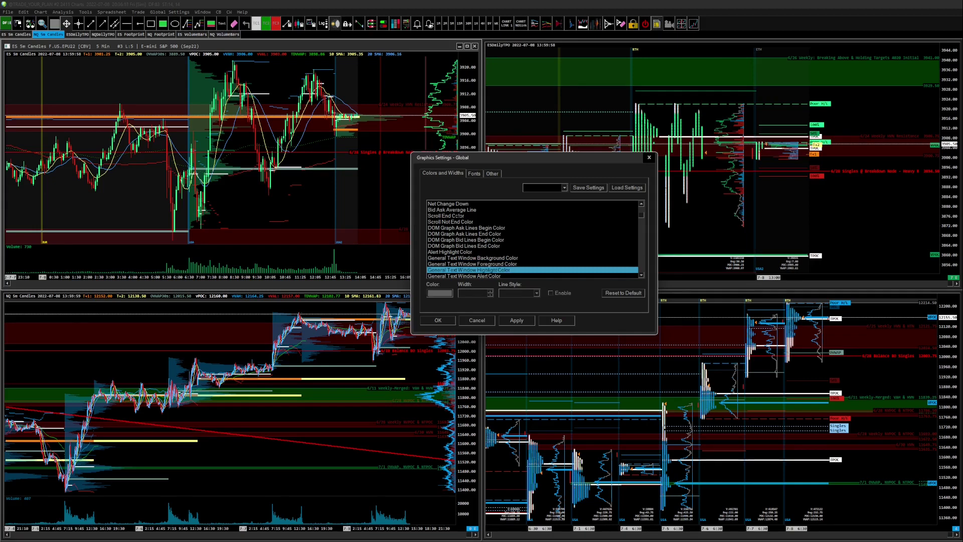
key(Down)
key(Down)
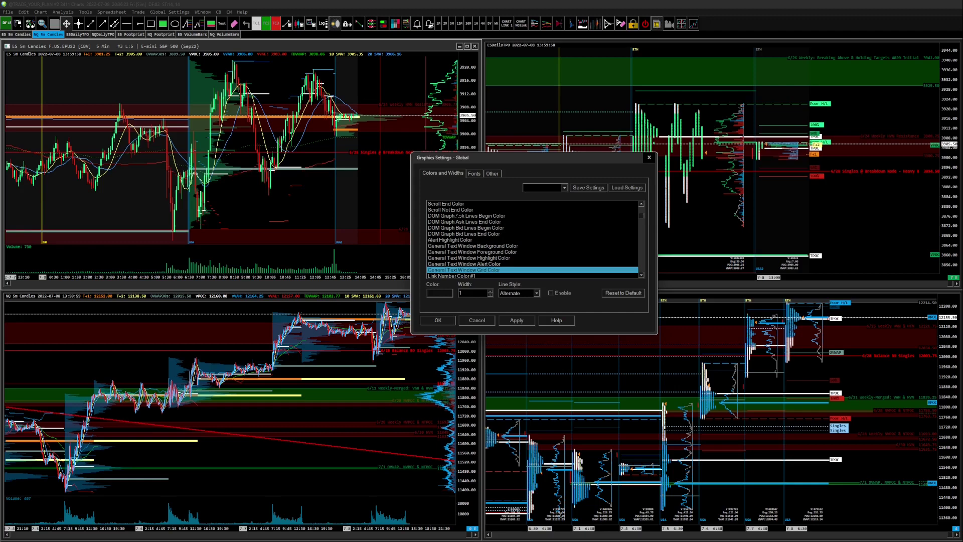
key(Up)
key(Up)
key(Up)
key(Up)
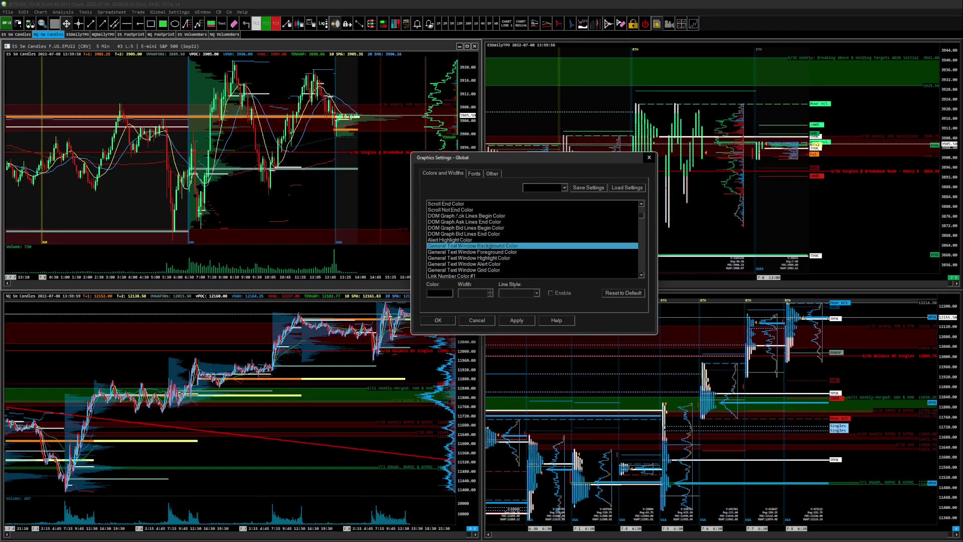
key(Down)
key(Down)
key(Down)
key(Down)
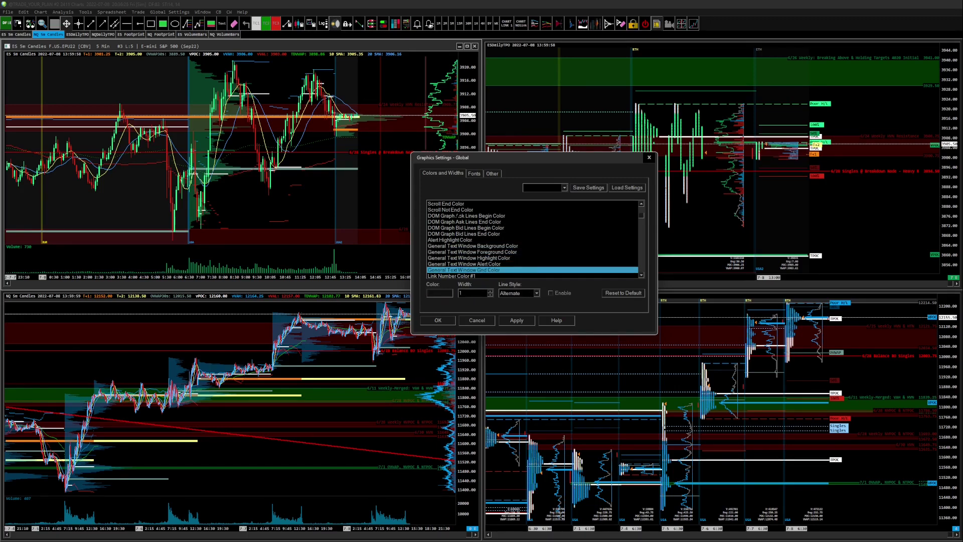
key(Down)
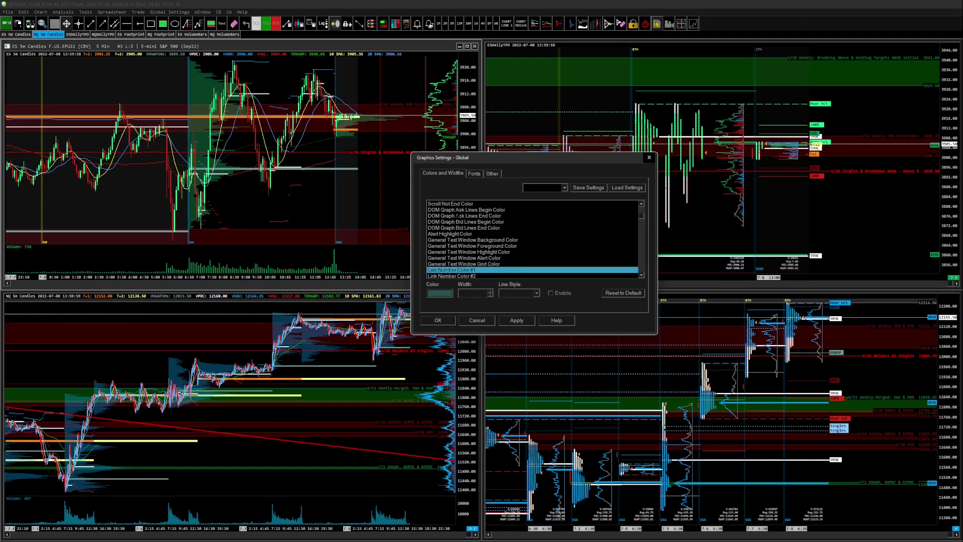
key(Down)
key(Down)
key(Down)
key(Down)
key(Down)
key(Down)
key(Down)
key(Down)
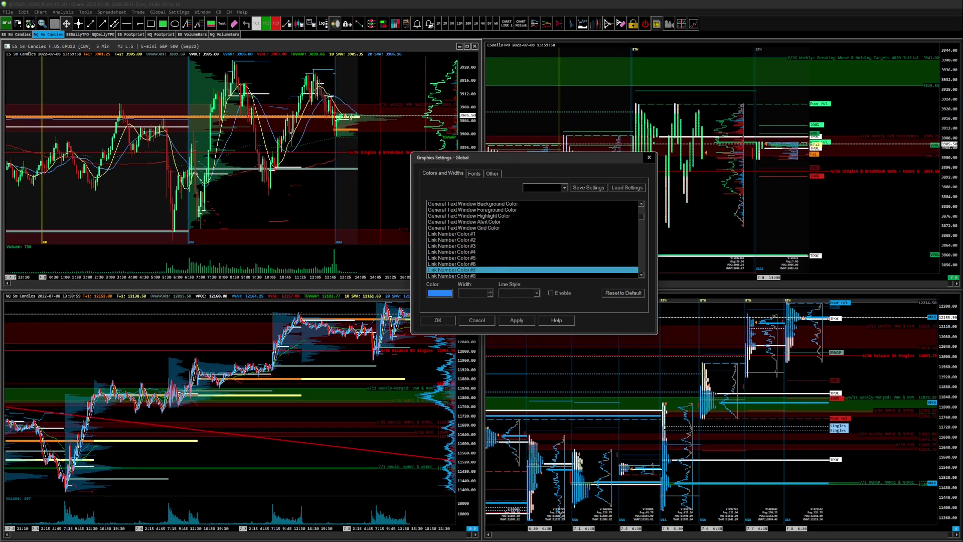
key(Down)
key(Down)
key(Down)
key(Down)
key(Down)
key(Down)
key(Down)
key(Down)
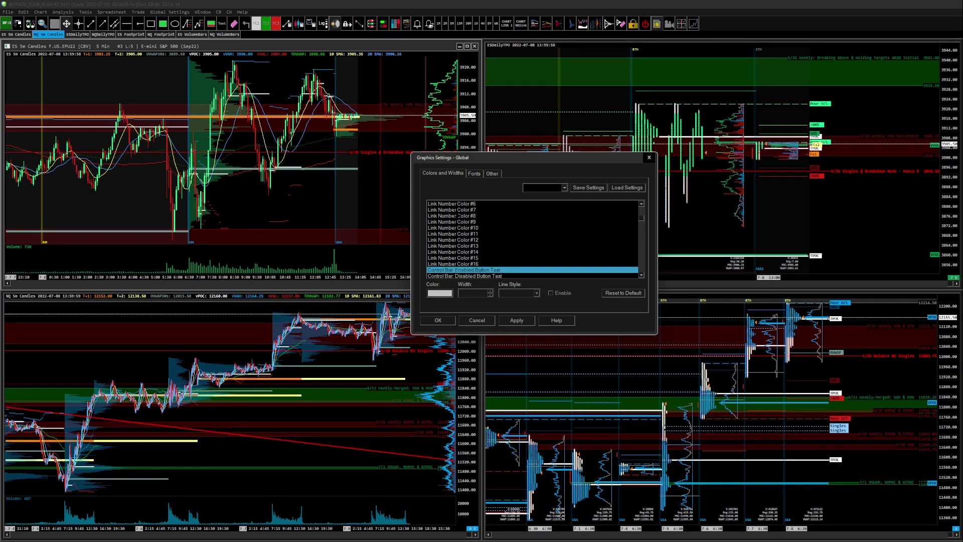
key(Down)
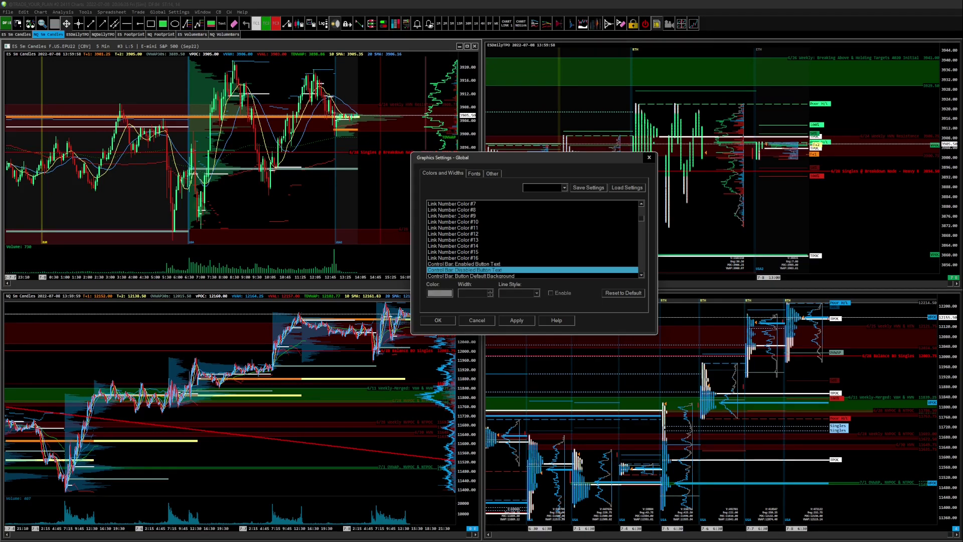
key(Down)
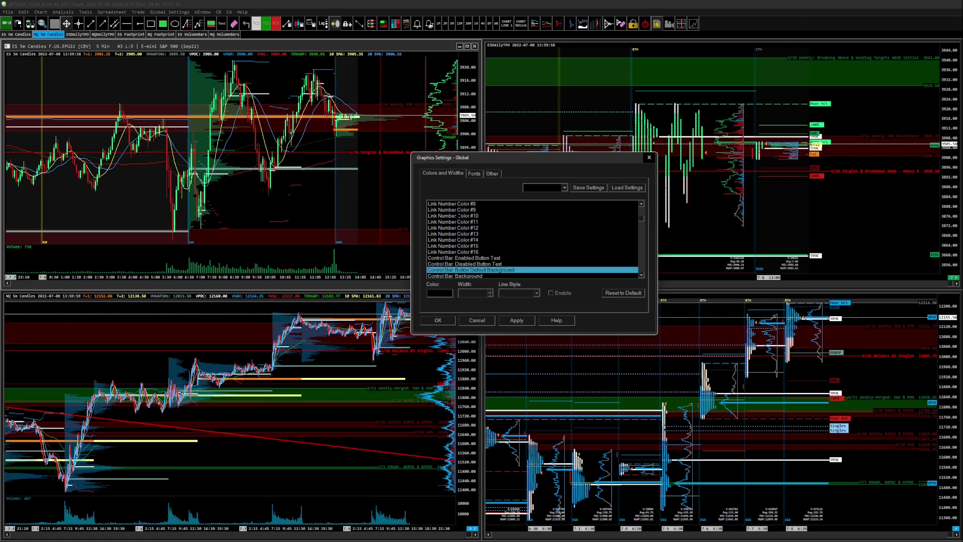
key(Down)
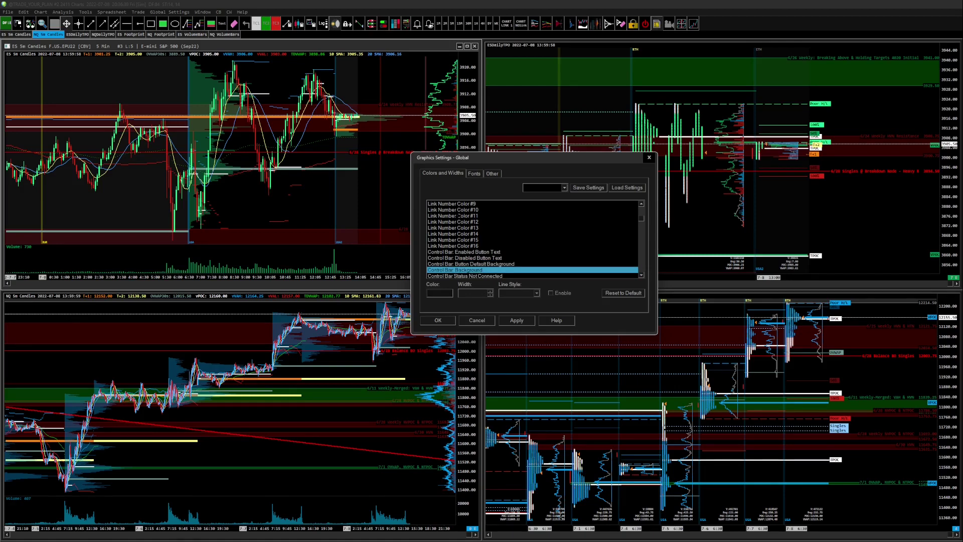
key(Down)
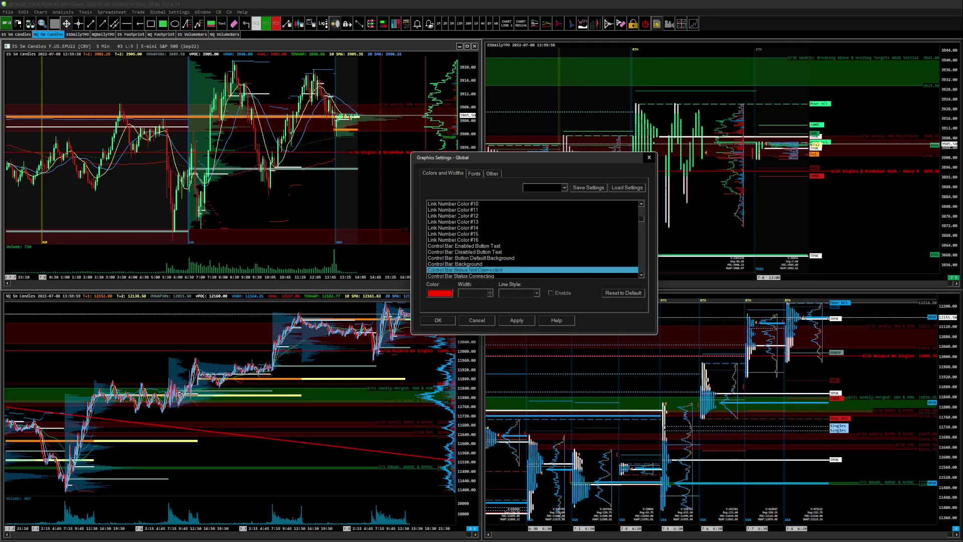
key(Down)
key(Down)
key(Down)
key(Down)
key(Down)
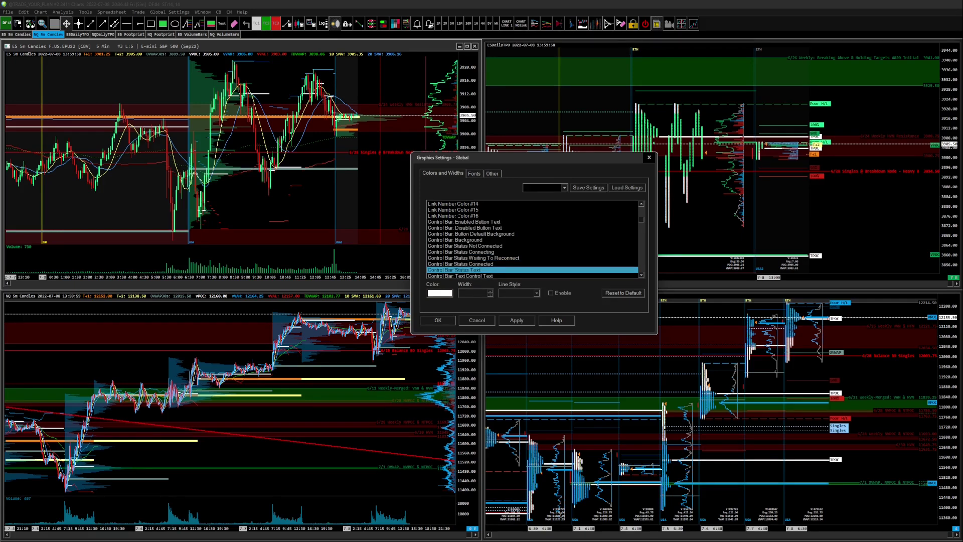
key(Down)
key(Down)
key(Down)
key(Down)
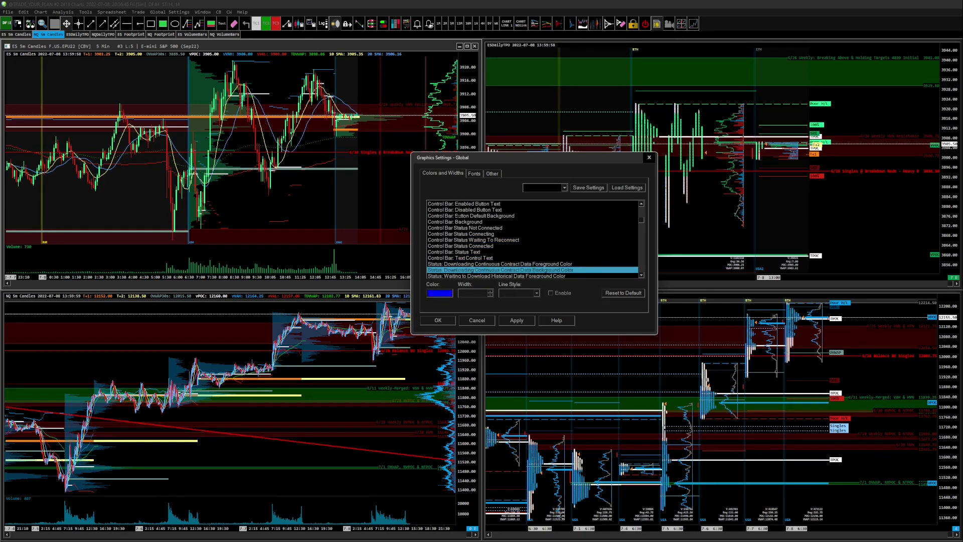
key(Up)
key(Down)
key(Down)
key(Down)
key(Down)
key(Down)
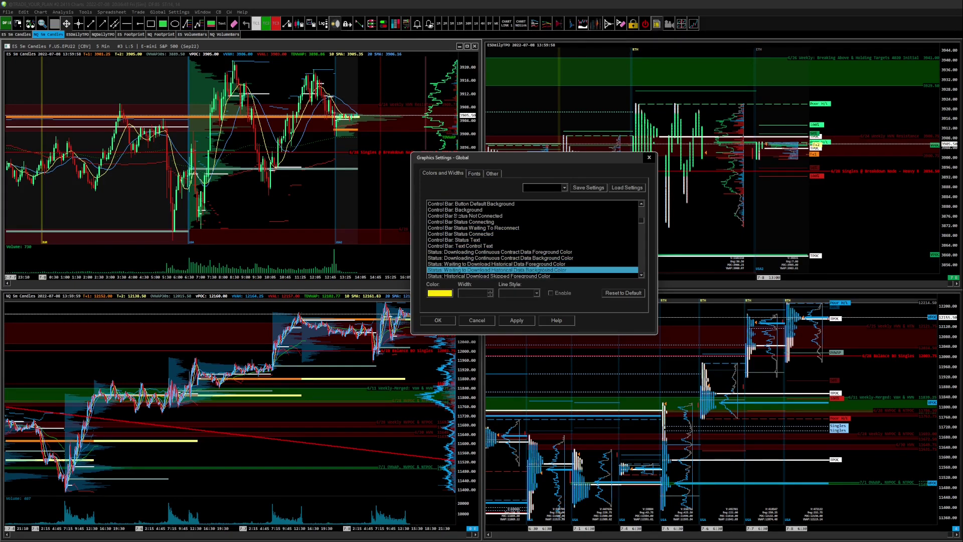
key(Down)
key(Down)
key(Down)
key(Down)
key(Down)
key(Down)
key(Down)
key(Down)
key(Down)
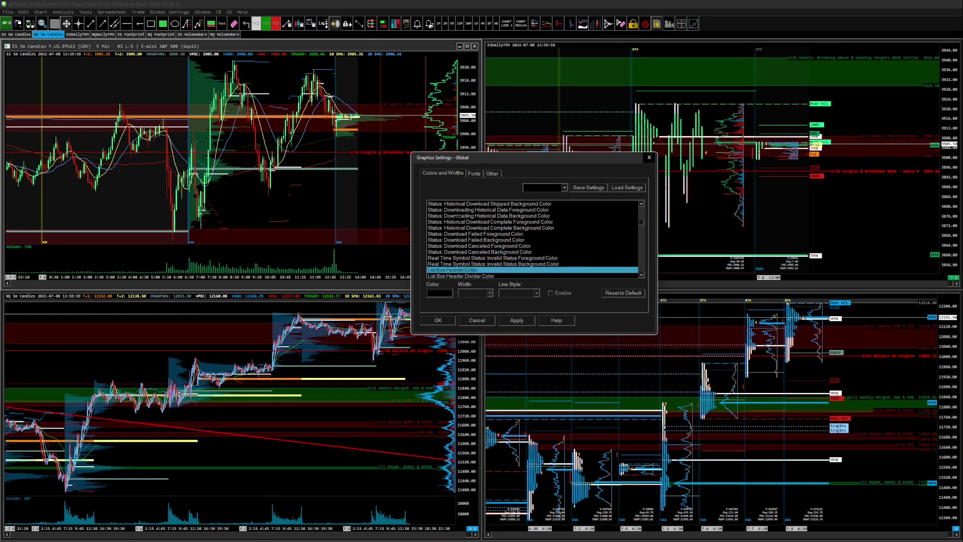
key(Up)
key(Down)
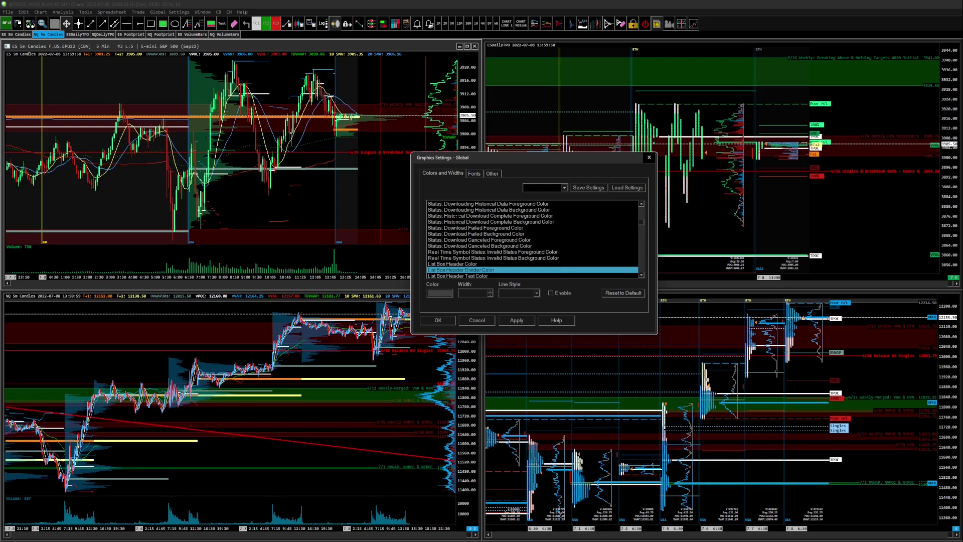
key(Down)
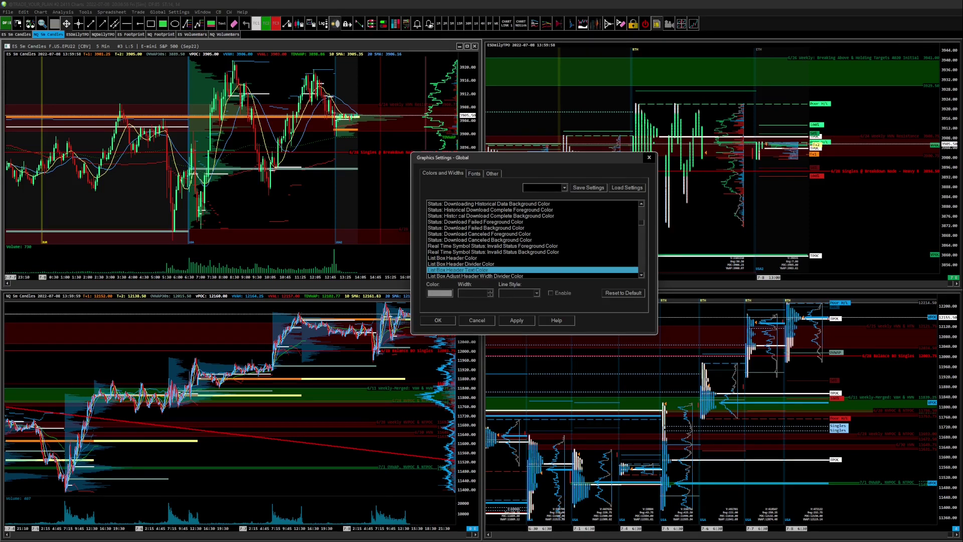
key(Down)
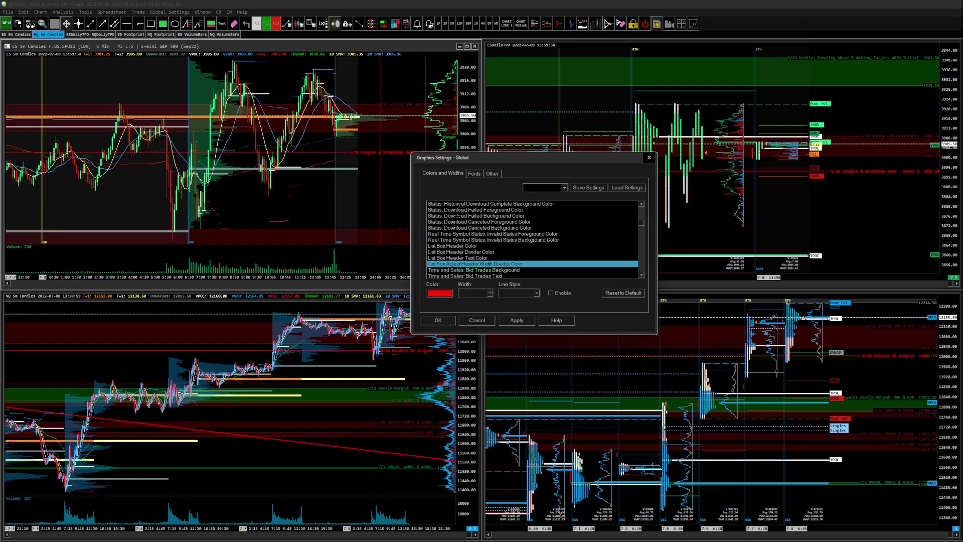
key(Down)
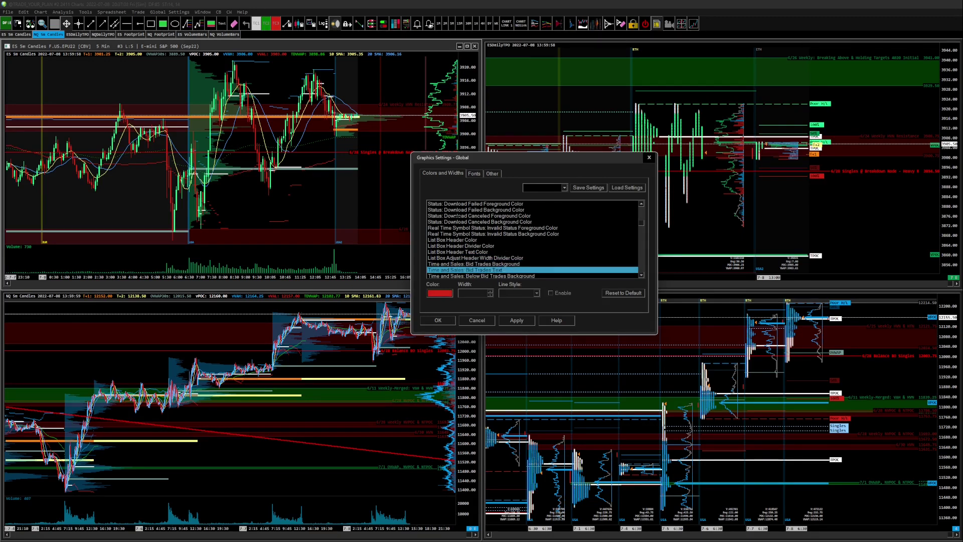
key(Down)
key(Down)
key(Down)
key(Down)
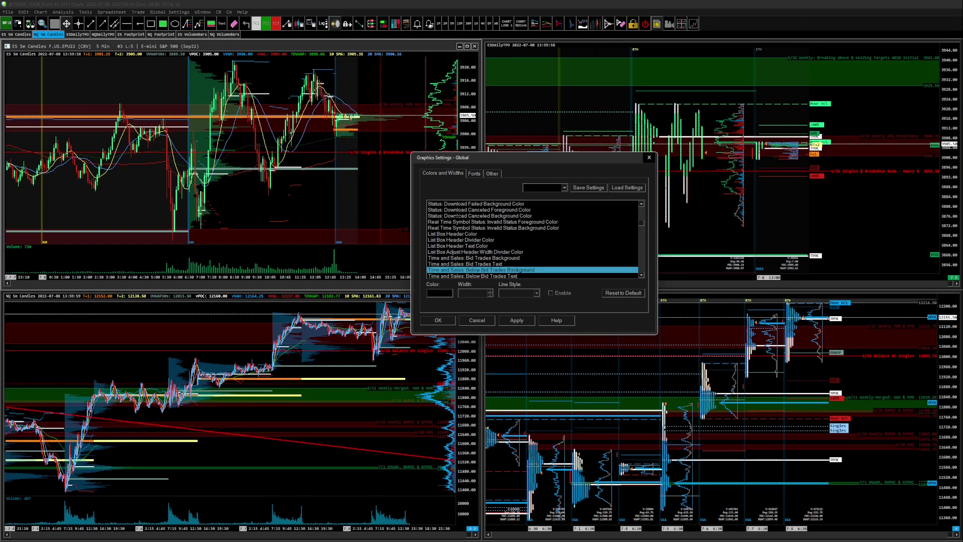
key(Down)
key(Down)
key(Down)
key(Down)
key(Down)
key(Down)
key(Down)
key(Down)
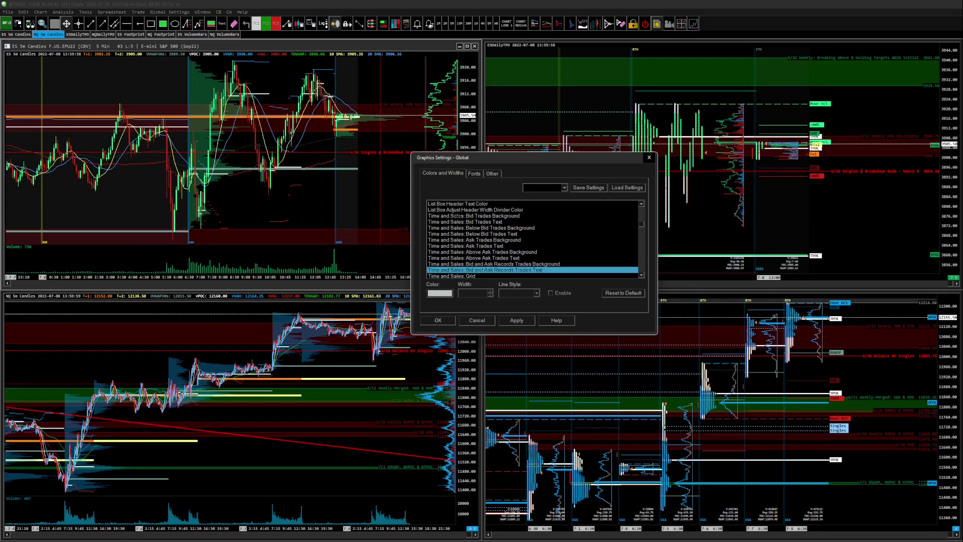
key(Down)
key(Down)
key(Down)
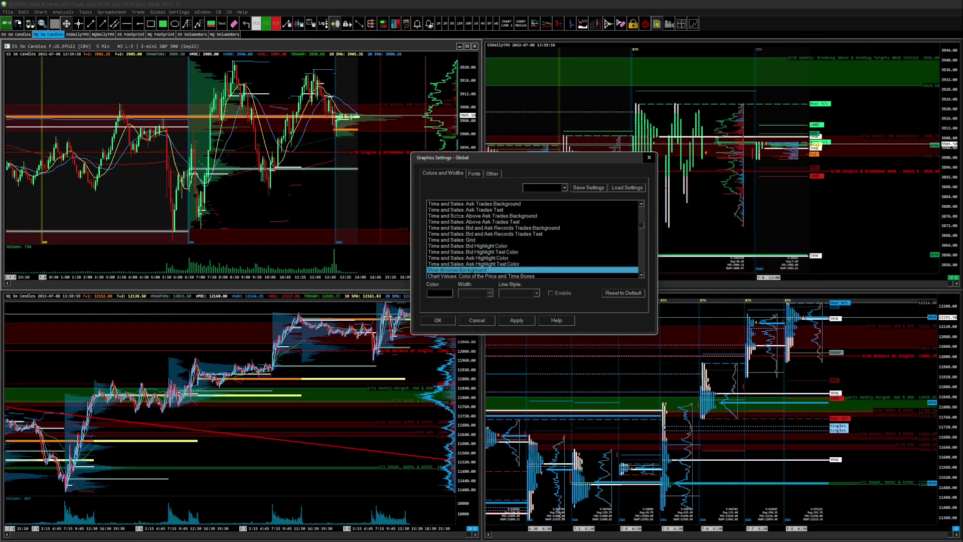
key(Up)
key(Up)
key(Up)
key(Up)
key(Down)
key(Down)
key(Down)
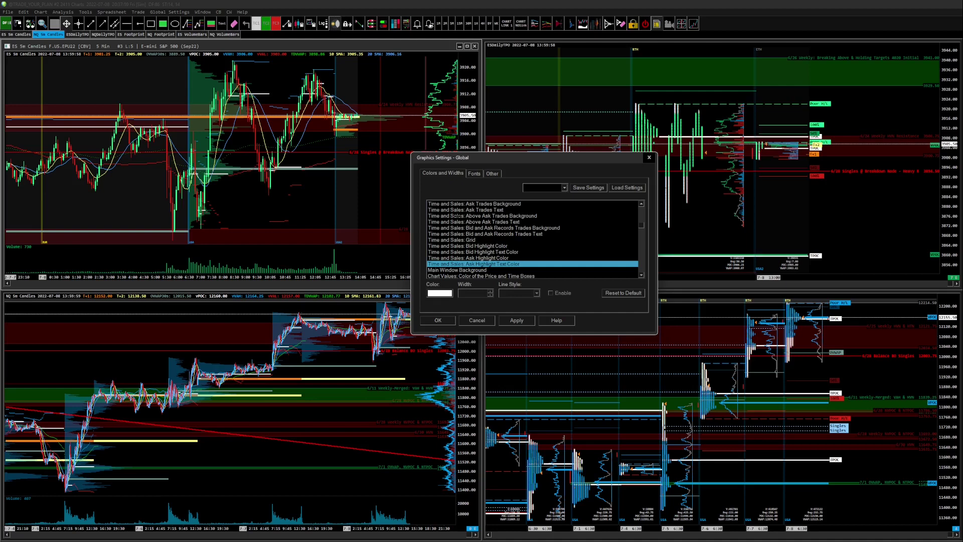
key(Up)
key(Up)
key(Up)
key(Up)
key(Up)
key(Up)
key(Up)
key(Up)
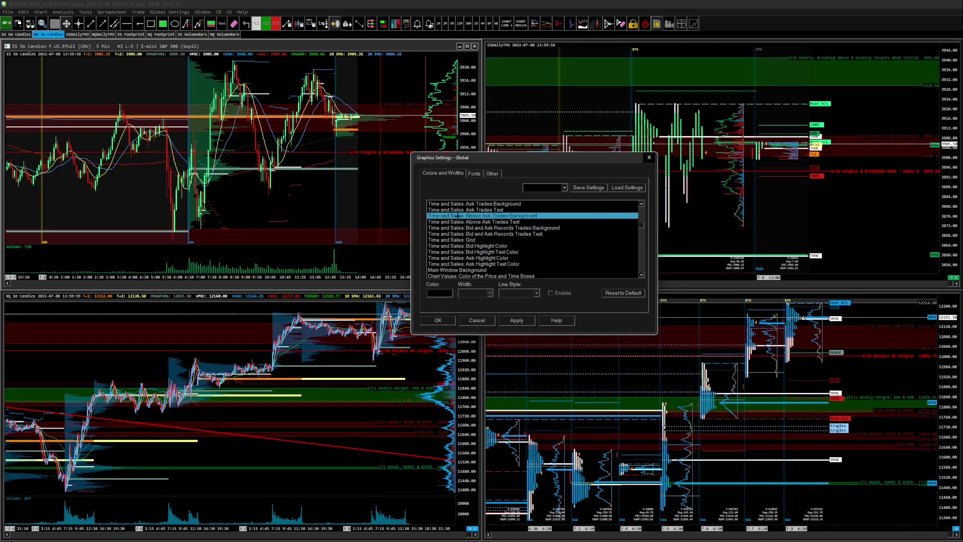
key(Up)
key(Up)
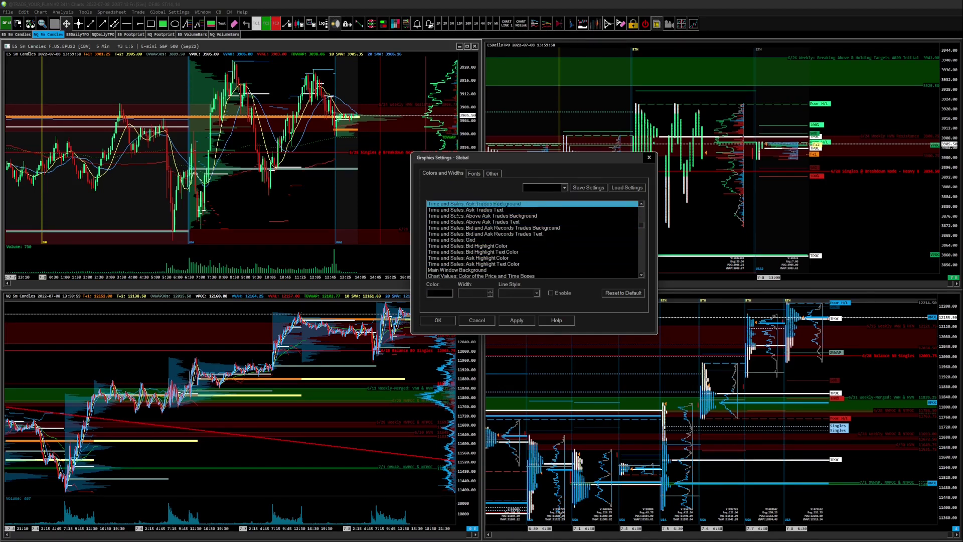
key(Down)
key(Down)
key(Down)
key(Down)
key(Down)
key(Down)
key(Down)
key(Down)
key(Down)
key(Down)
key(Down)
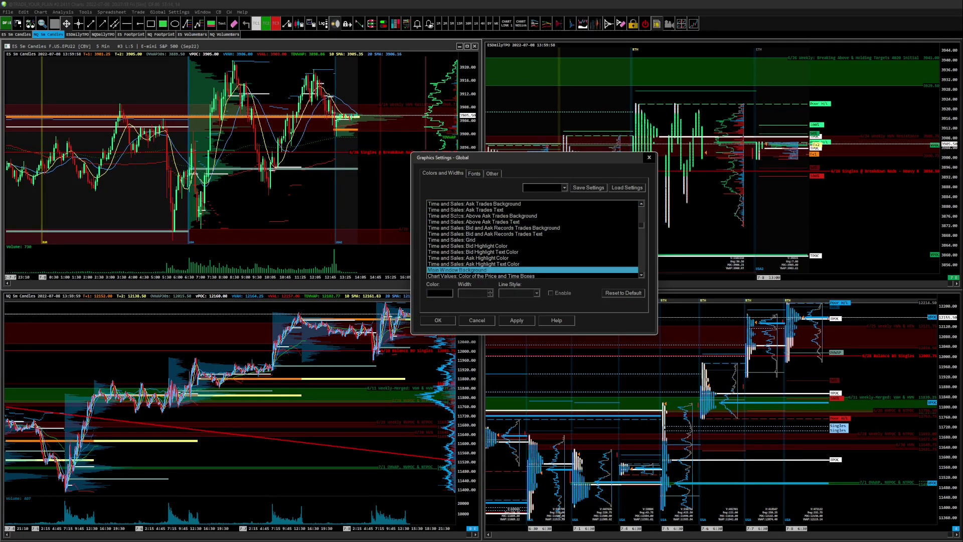
key(Down)
key(Down)
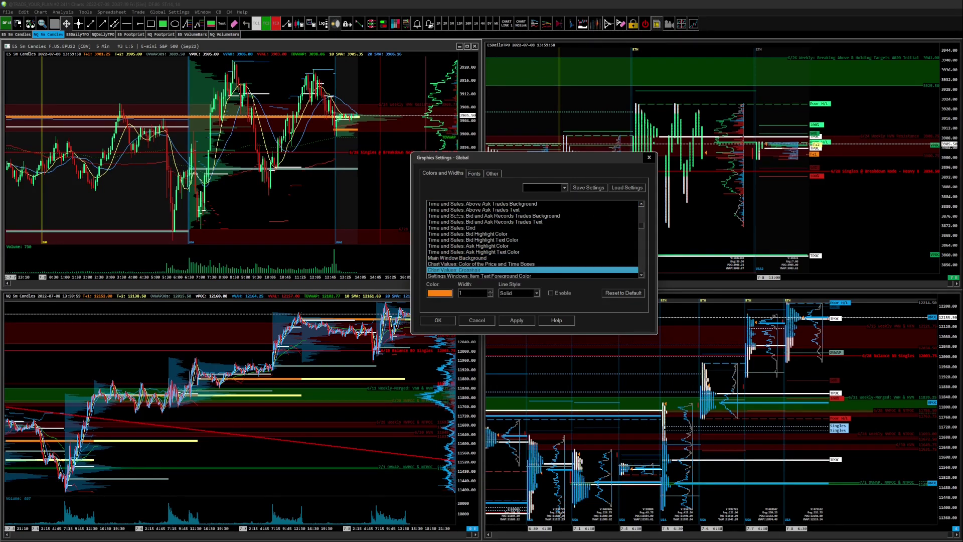
key(Up)
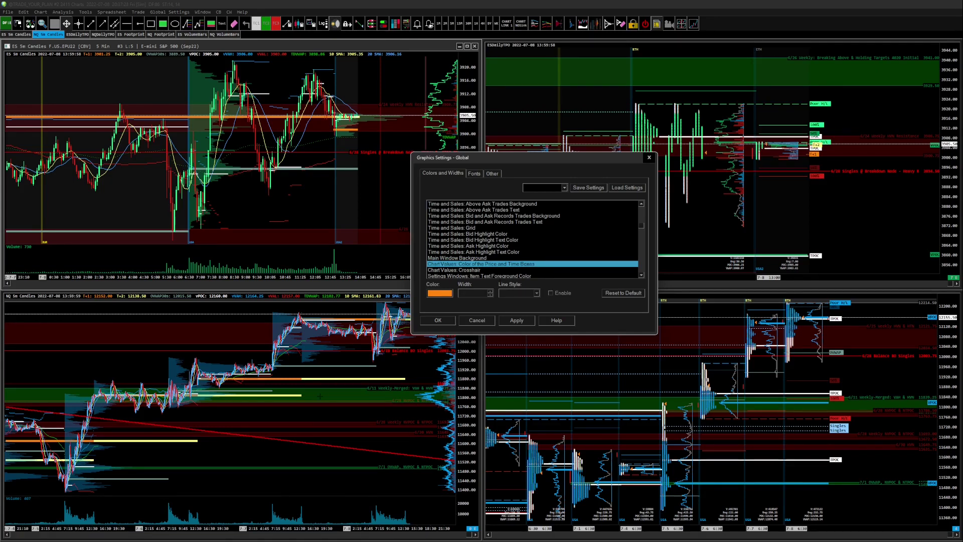
click(474, 269)
Compare the Settings Windows item text, section title and highlight foreground/background colours.
key(Down)
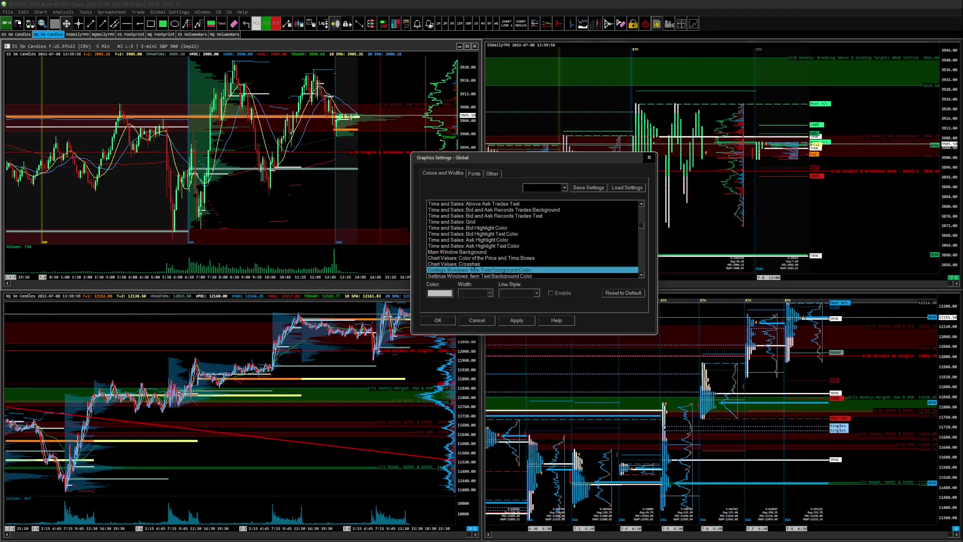
key(Down)
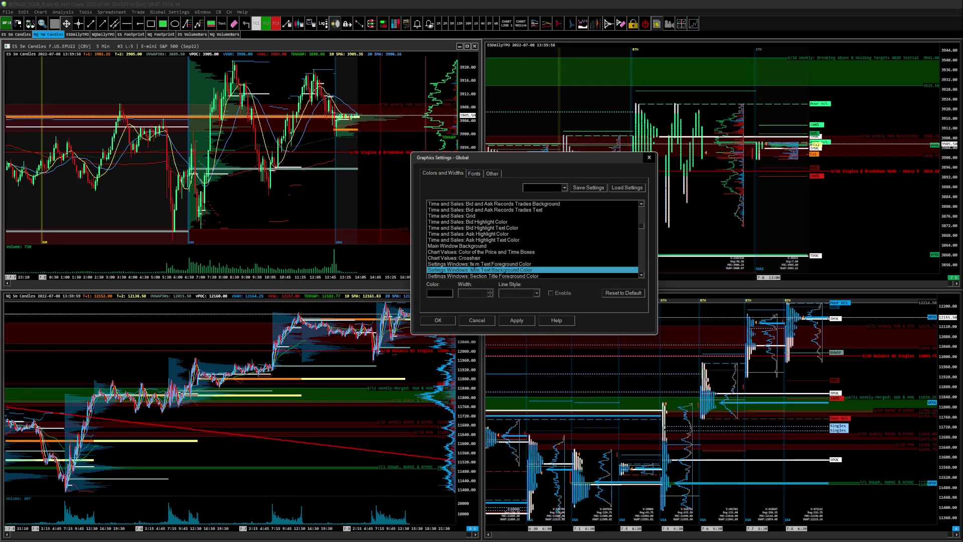
key(Down)
key(Up)
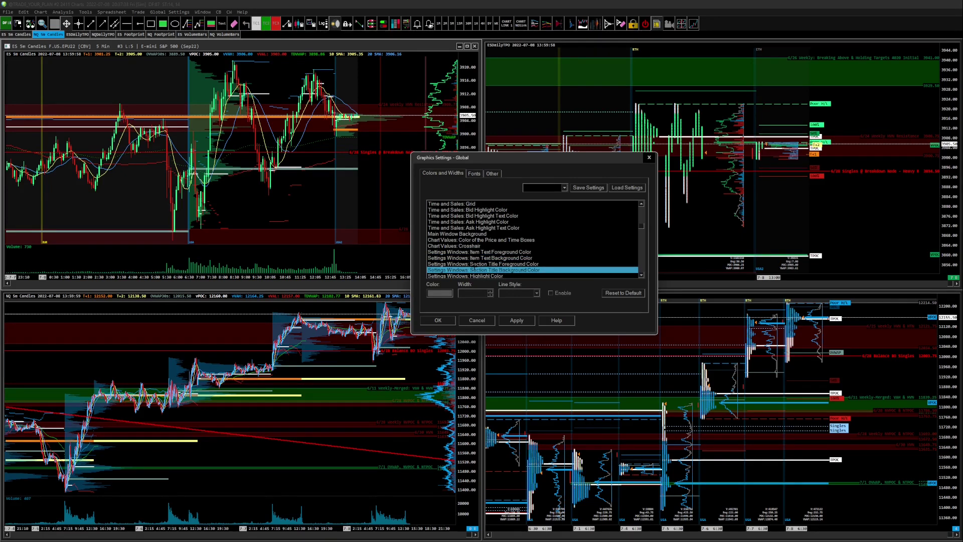
key(Down)
key(Up)
key(Down)
key(Down)
key(Up)
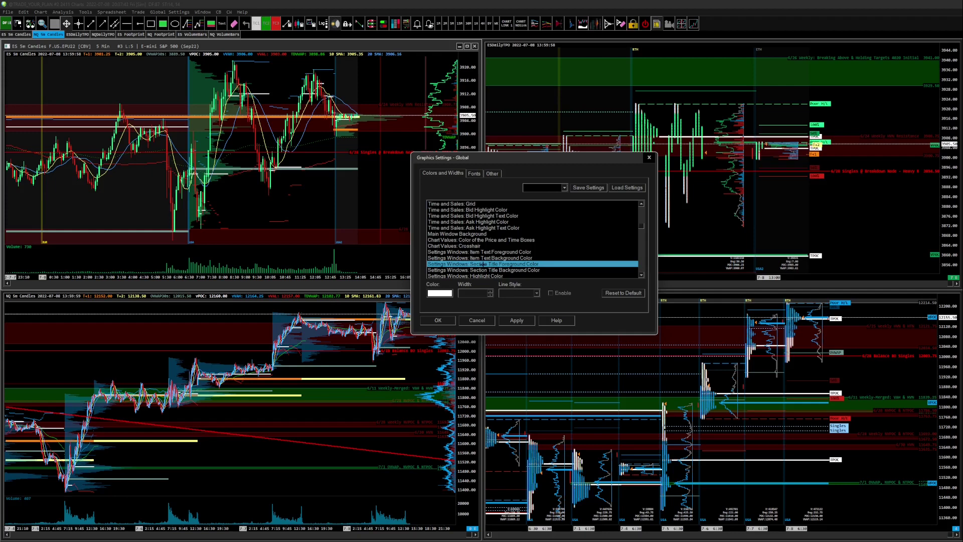
key(Down)
key(Down)
key(Down)
key(Up)
key(Up)
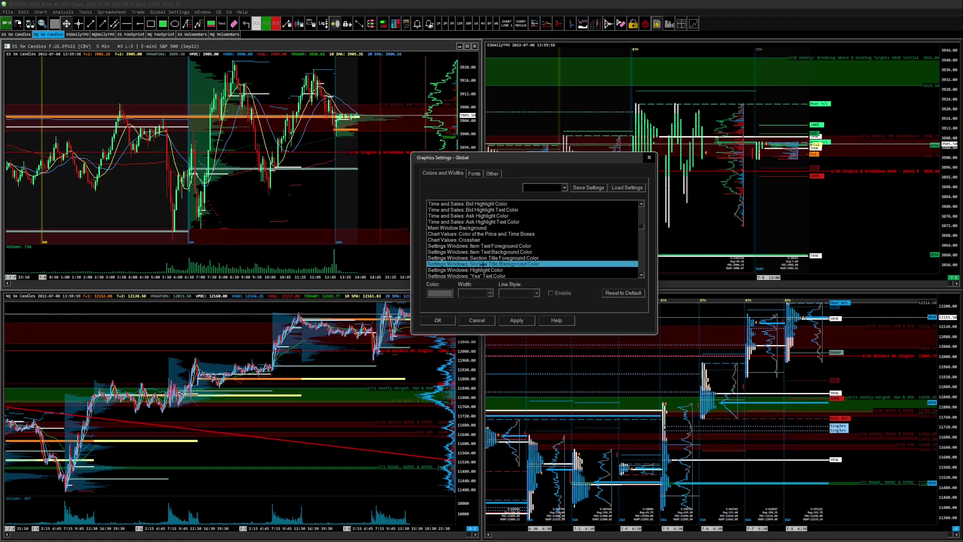
key(Down)
key(Down)
key(Down)
key(Down)
key(Down)
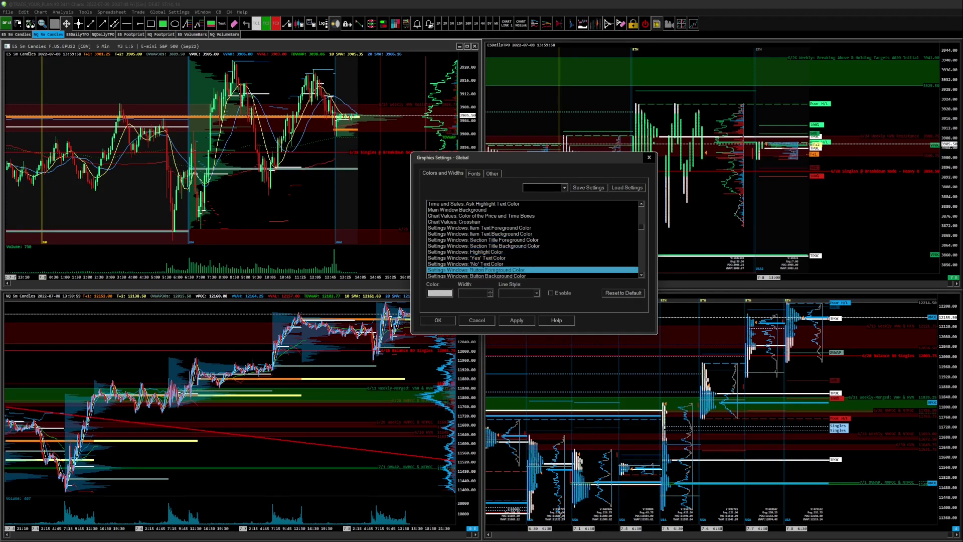
Compare the 'No', 'Yes' and button colours, ending at the chat contacts background colour.
key(Up)
key(Up)
key(Up)
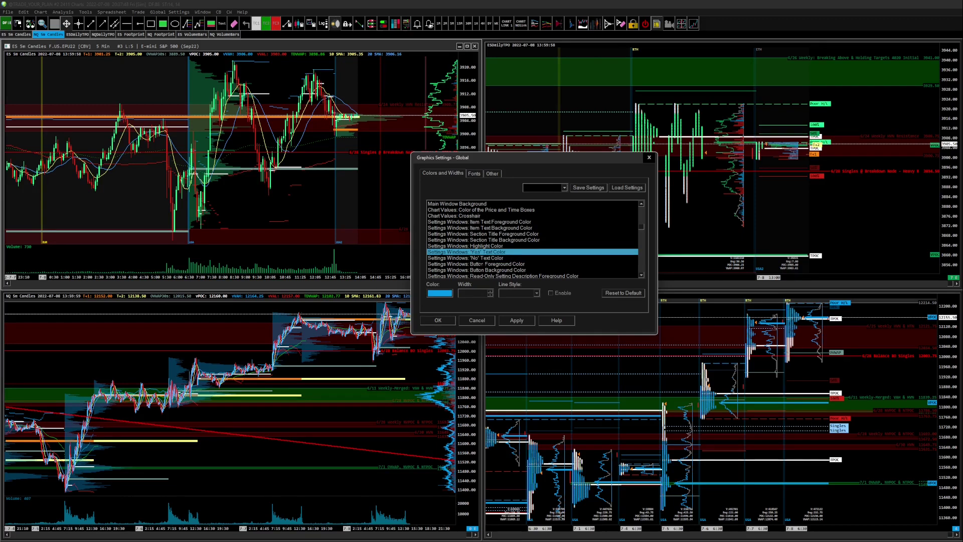
key(Down)
key(Down)
key(Up)
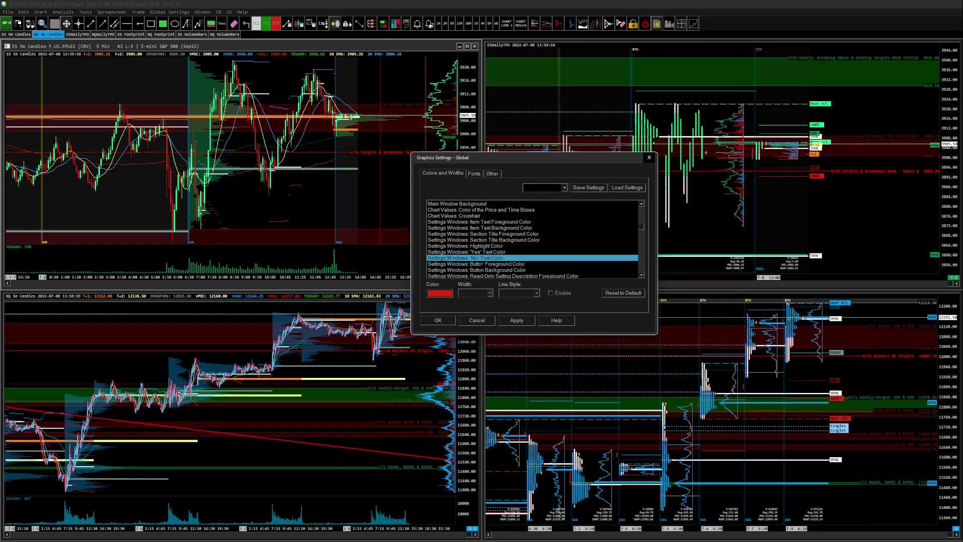
key(Down)
key(Up)
key(Up)
key(Up)
key(Up)
key(Up)
key(Up)
key(Up)
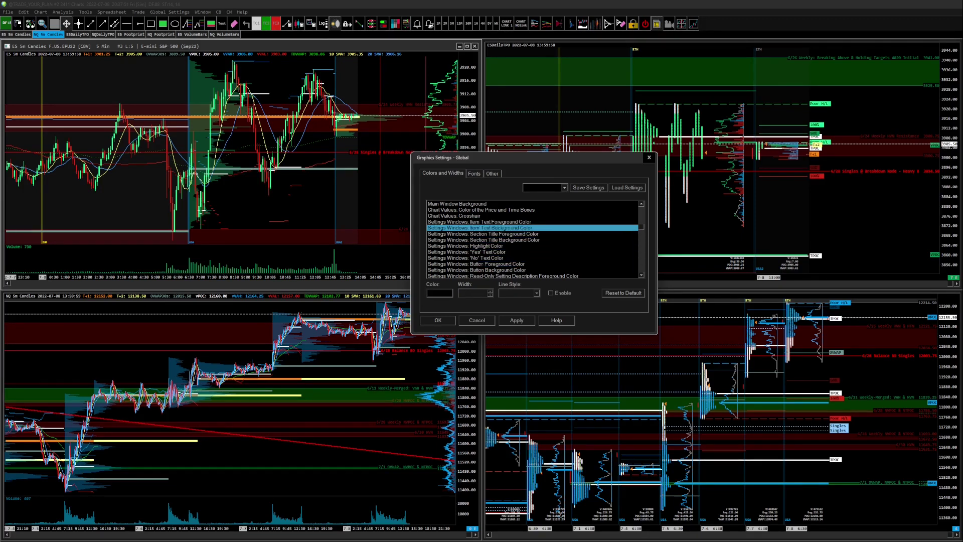
key(Down)
key(Up)
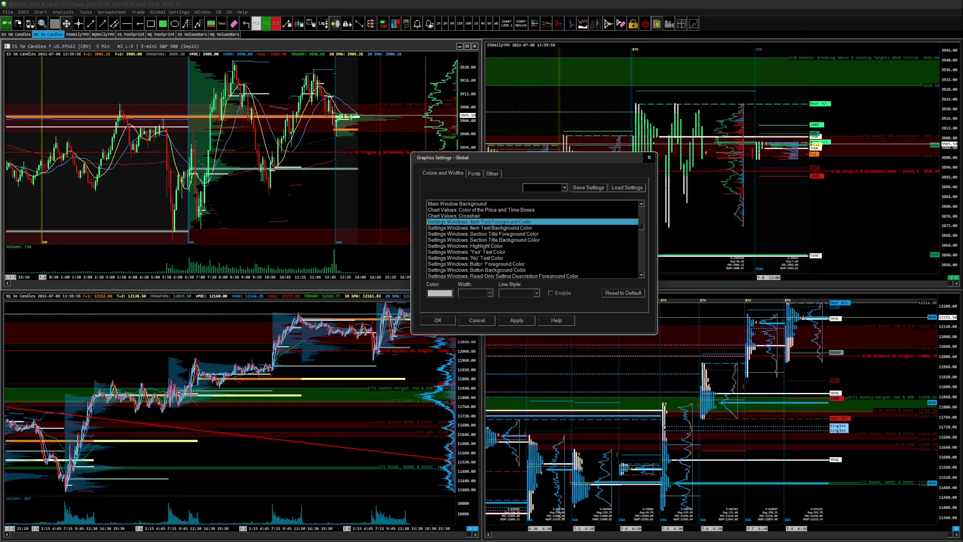
key(Down)
key(Down)
key(Down)
key(Down)
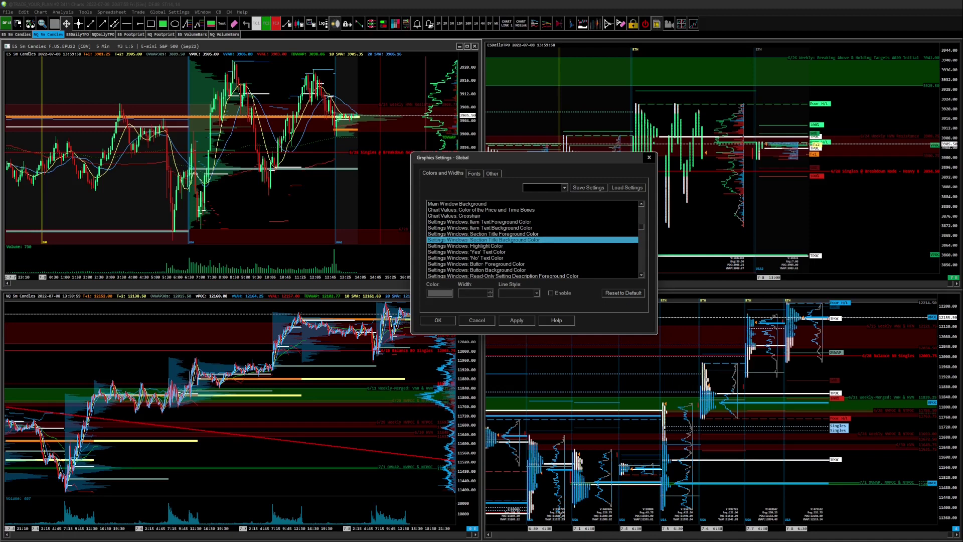
key(Down)
key(Down)
key(Down)
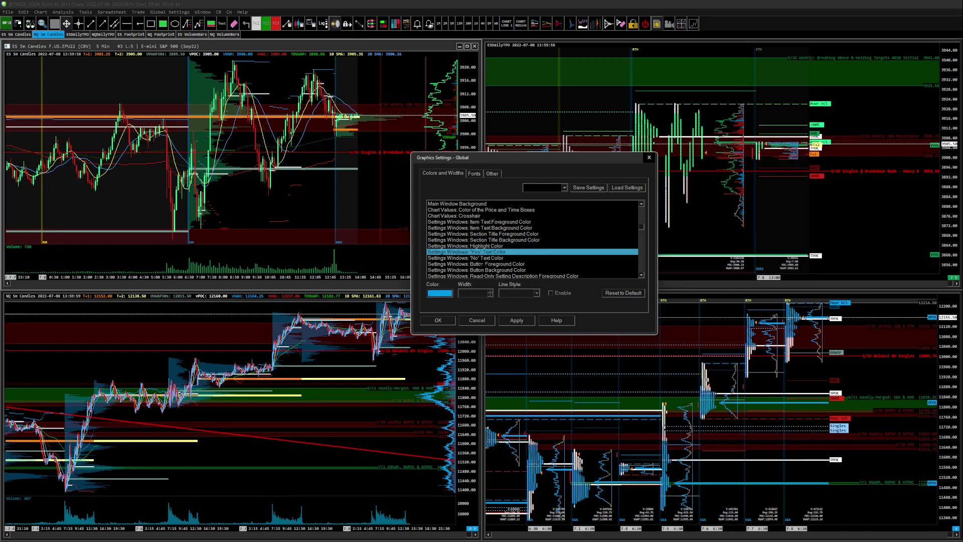
key(Down)
key(Down)
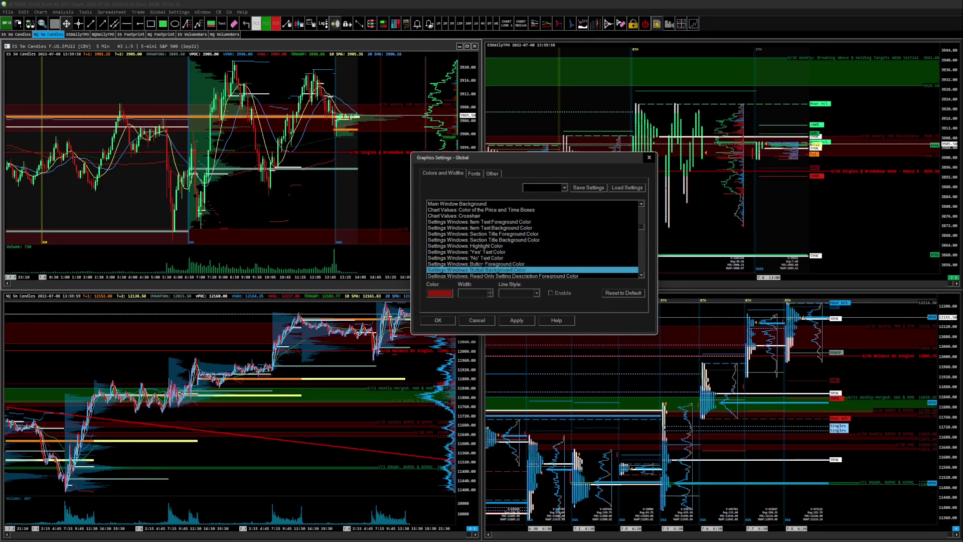
key(Up)
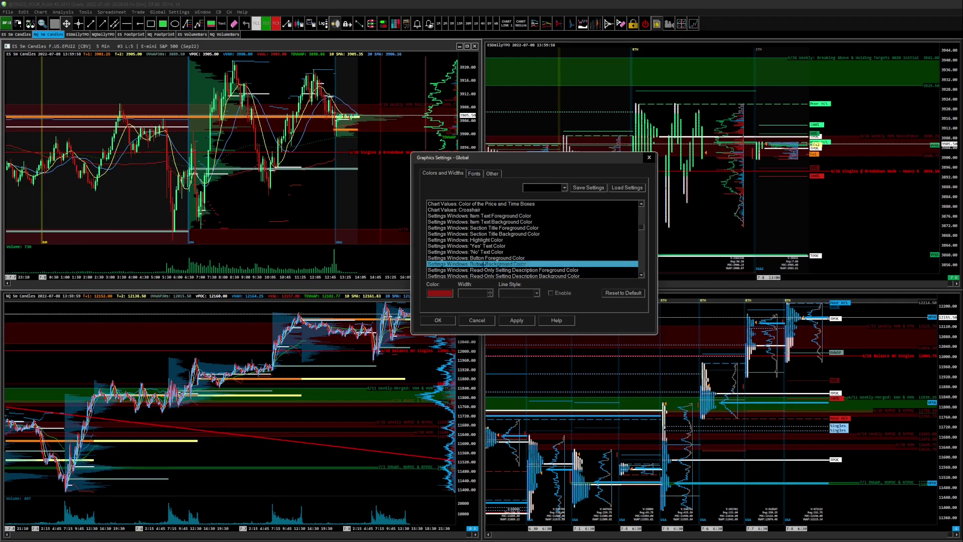
key(Down)
key(Down)
key(Down)
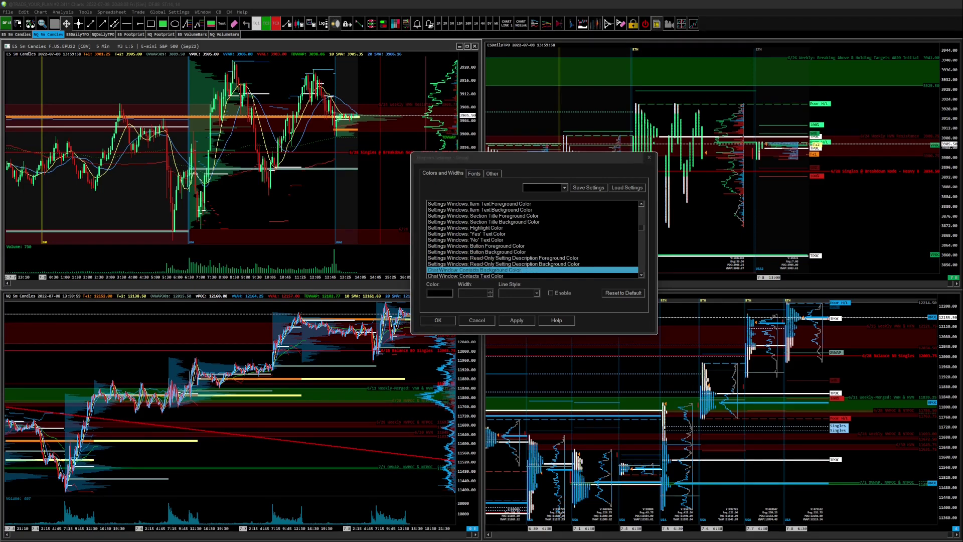
Close the global graphics settings and open the ES chart's Chart Settings.
click(477, 320)
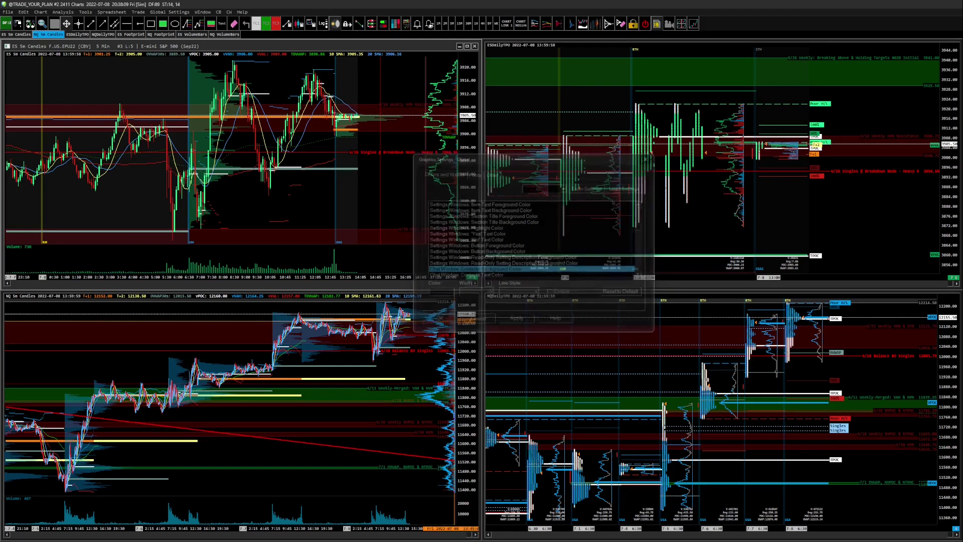
right_click(293, 211)
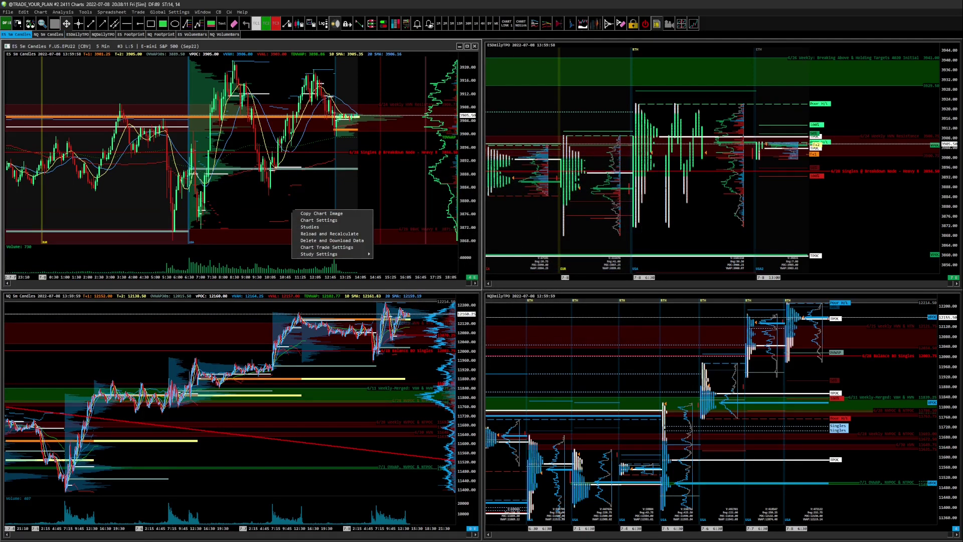
click(303, 220)
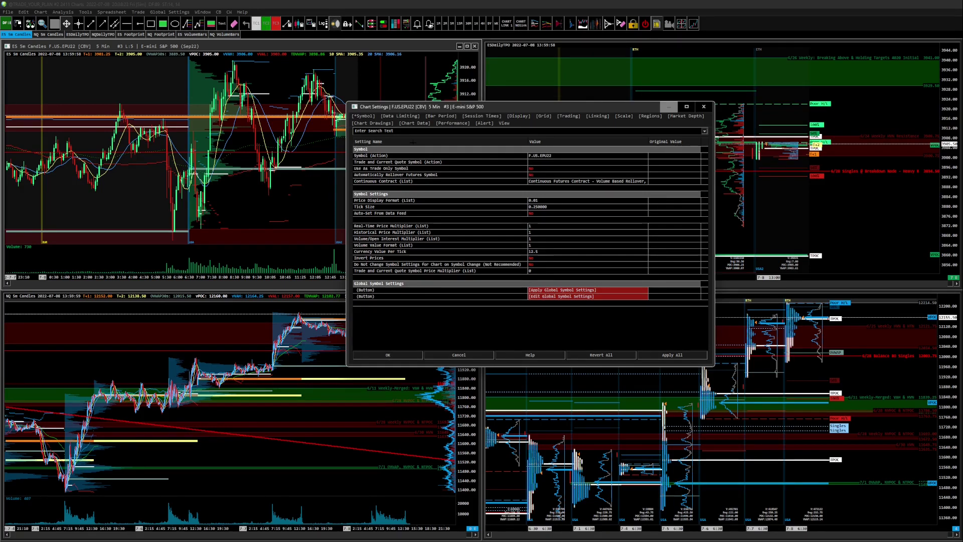
On the Session Times page (06:30:00–12:59:59 session), toggle Apply Intraday Session Times.
click(453, 123)
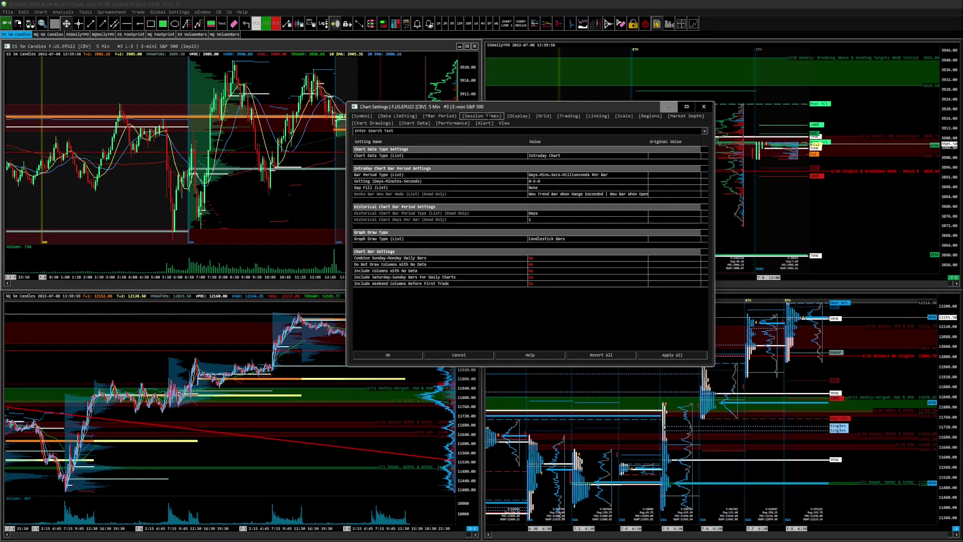
click(481, 116)
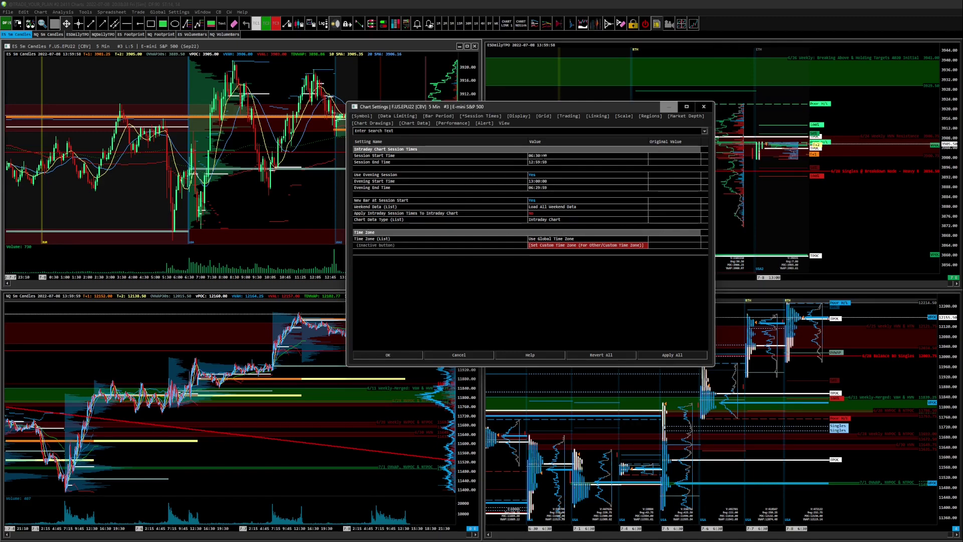
click(538, 156)
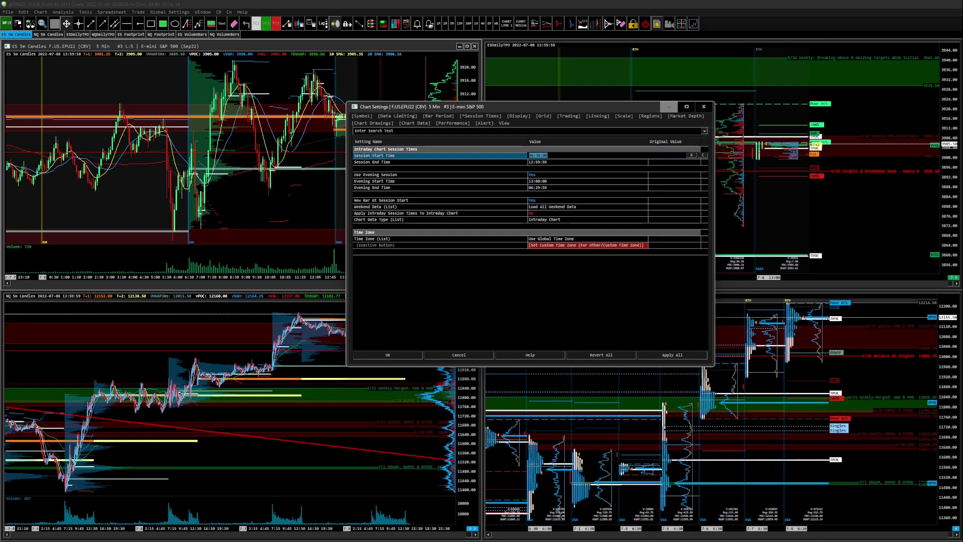
key(Down)
key(Down)
key(Down)
key(Down)
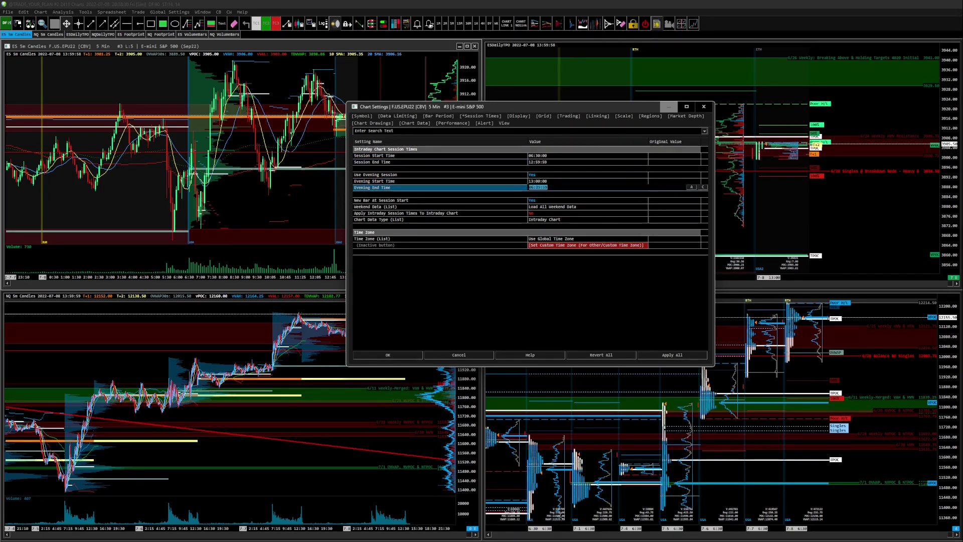
key(Down)
key(Down)
key(Down)
key(space)
key(space)
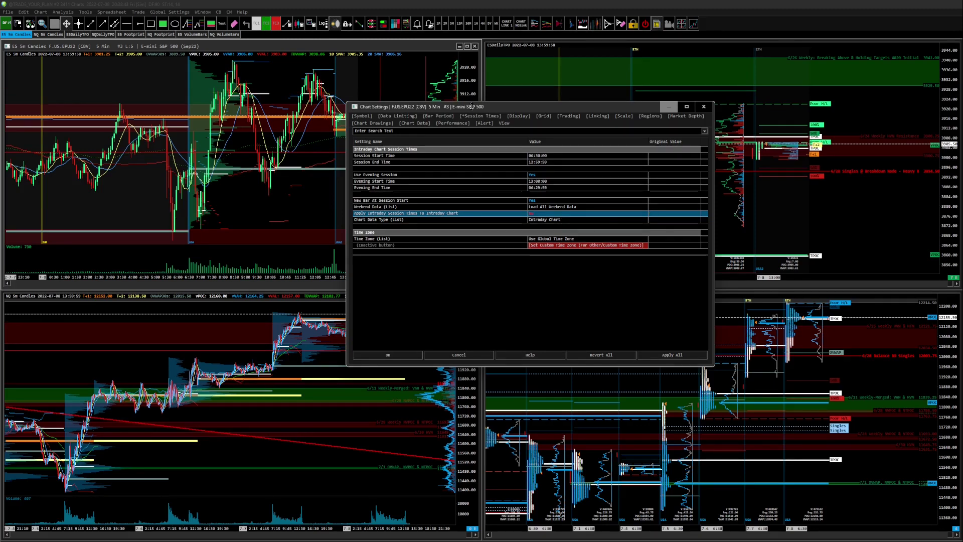
drag(475, 107, 453, 121)
click(166, 11)
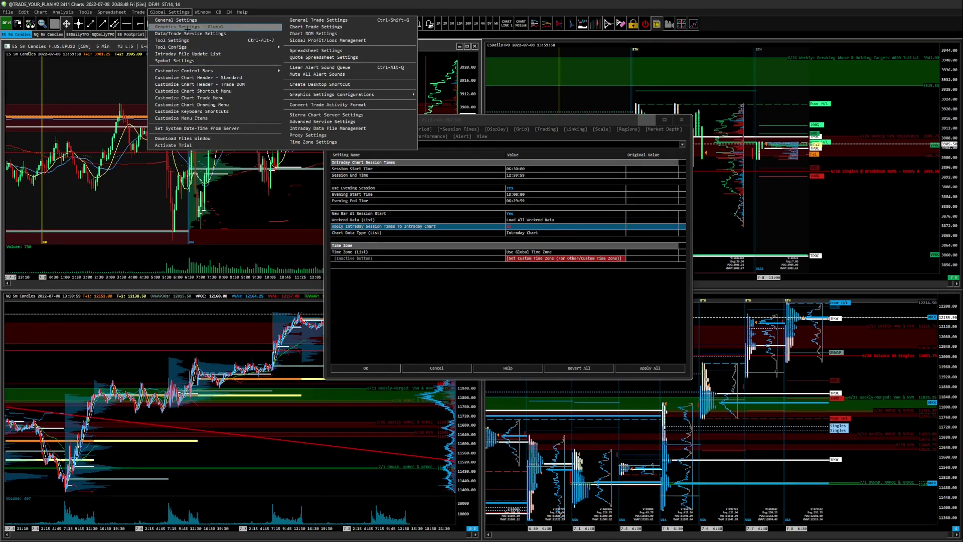
Reopen Graphics Settings - Global beside the chart settings and scroll to the Settings Windows entries.
click(161, 27)
drag(161, 25, 692, 287)
scroll(652, 369, down, 15)
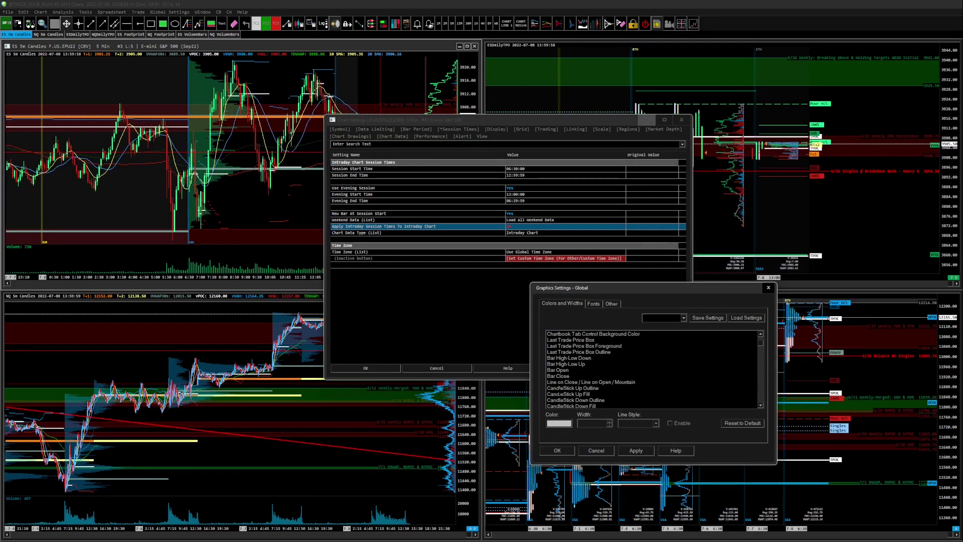
scroll(652, 369, down, 10)
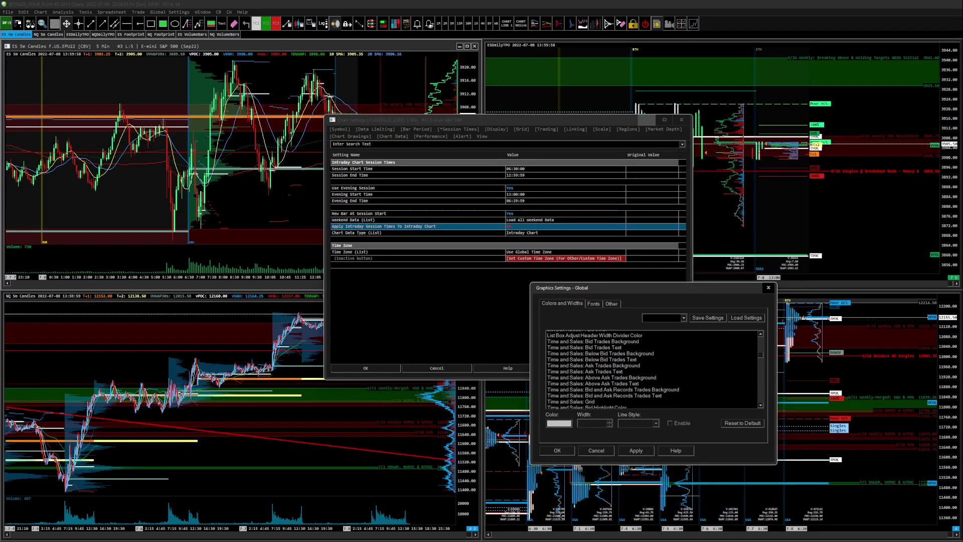
Compare the Yes Text, Button Foreground/Background and Read-Only Description colours.
click(572, 376)
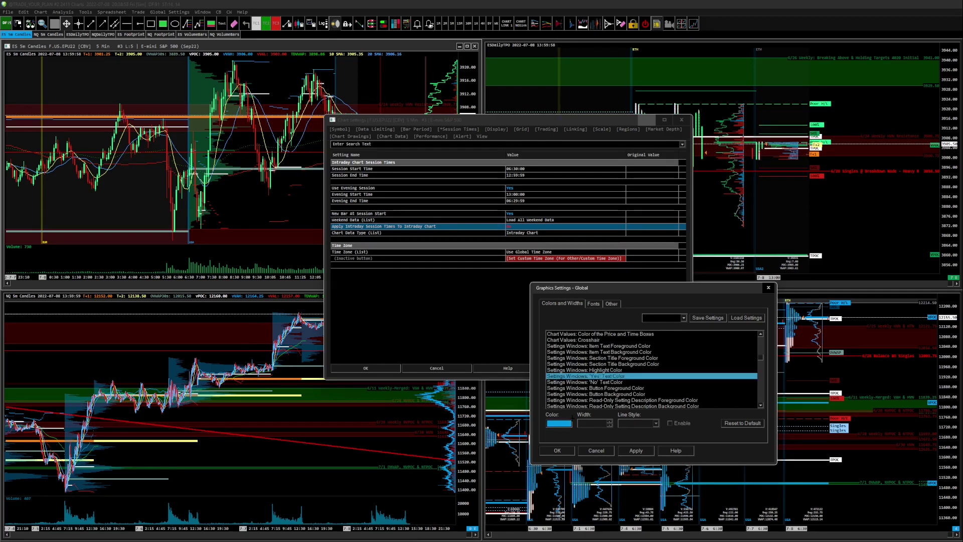
key(Down)
key(Down)
key(Down)
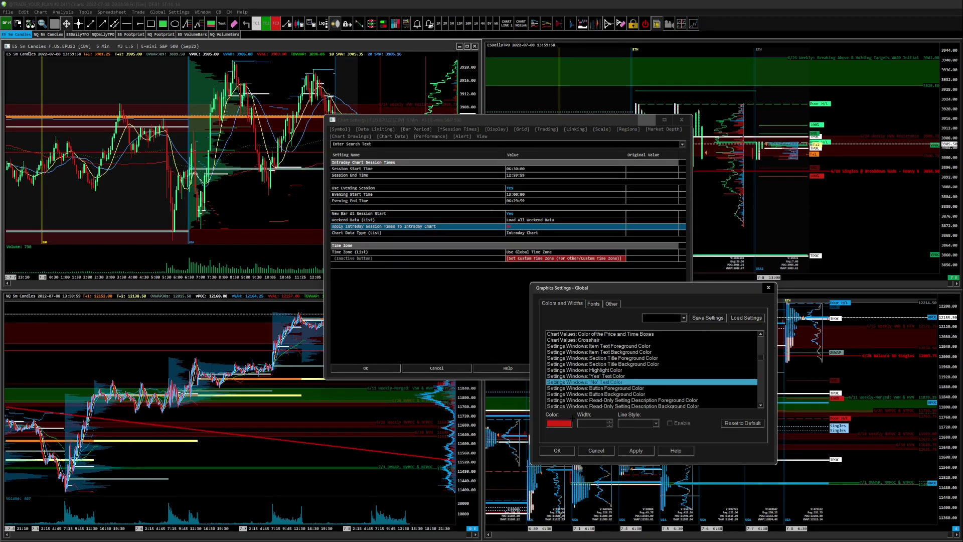
key(Up)
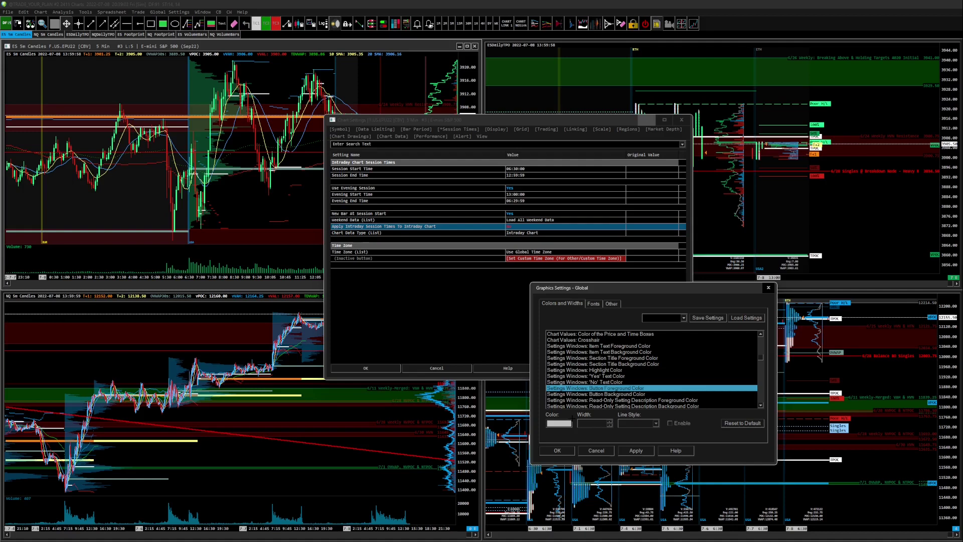
key(Down)
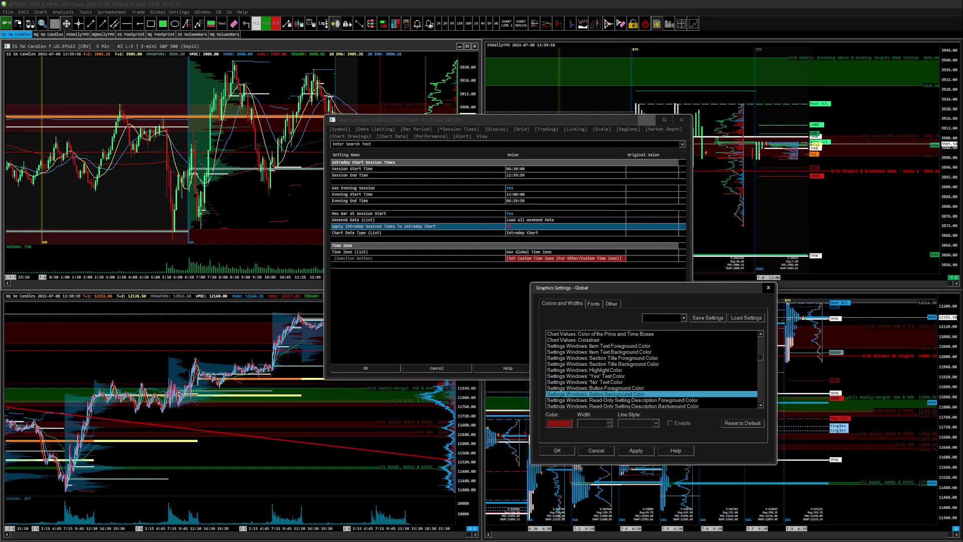
click(642, 402)
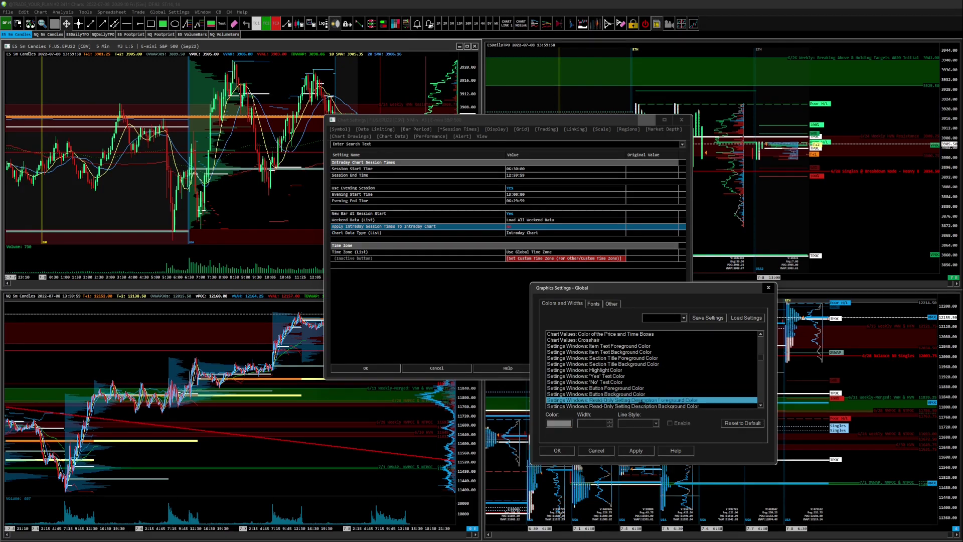
key(Down)
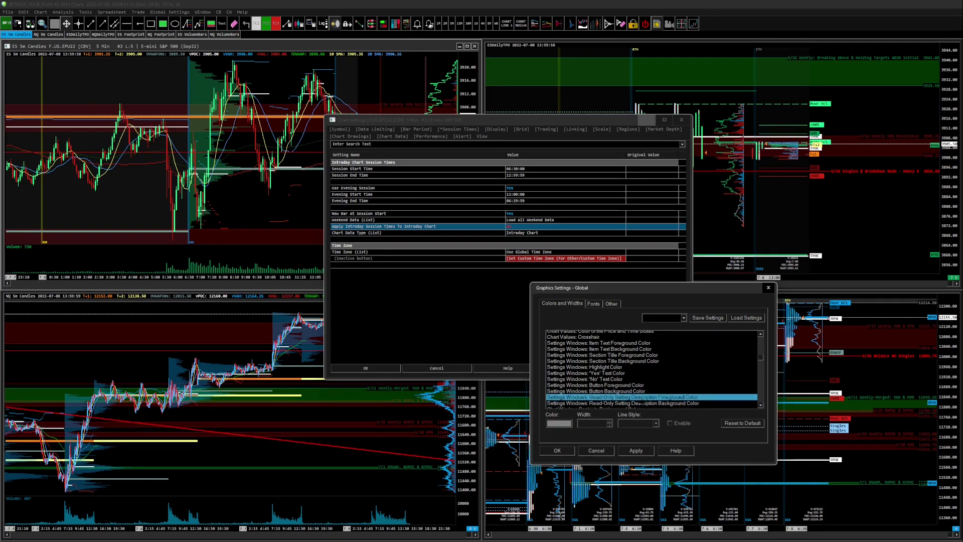
key(Up)
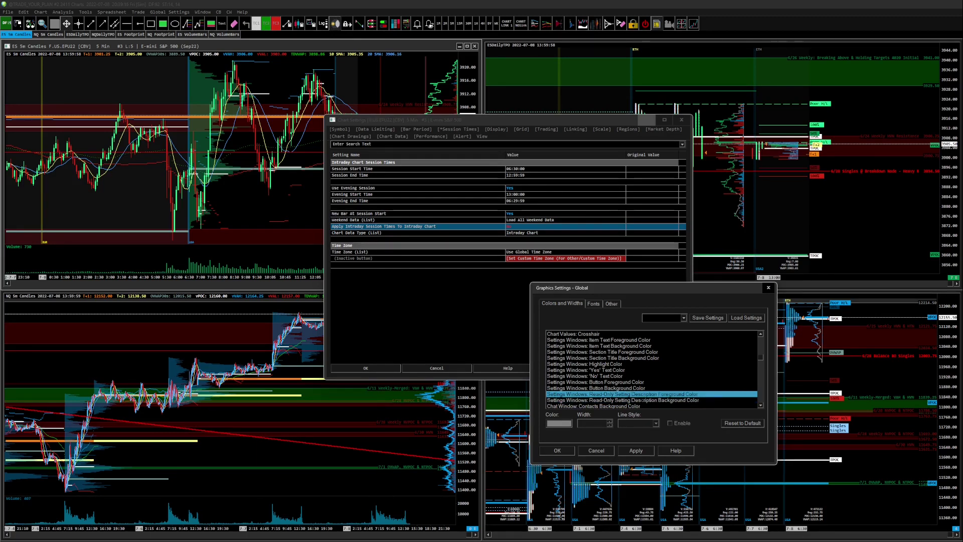
Show the ES chart's Performance page and inspect Draws Per Second and Calculations Per Second.
drag(604, 121, 445, 116)
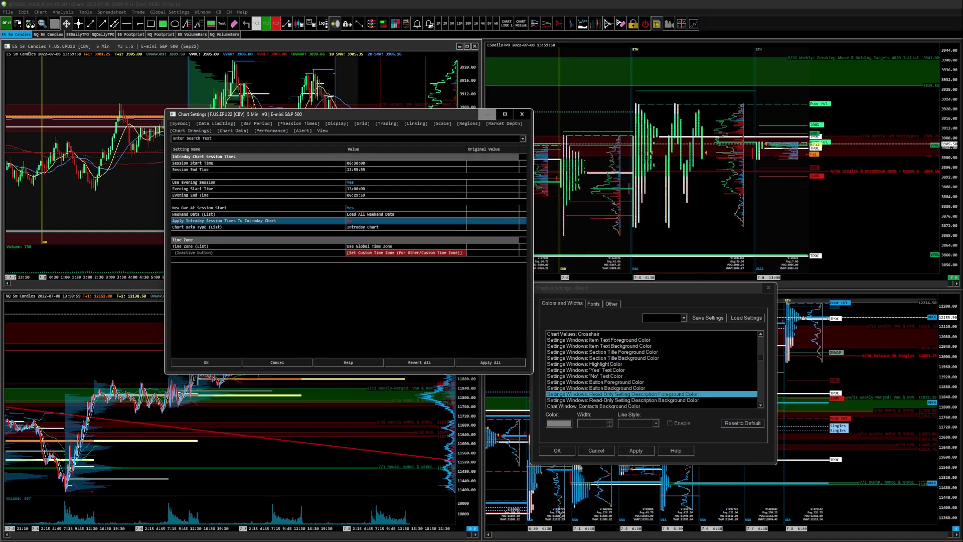
click(271, 130)
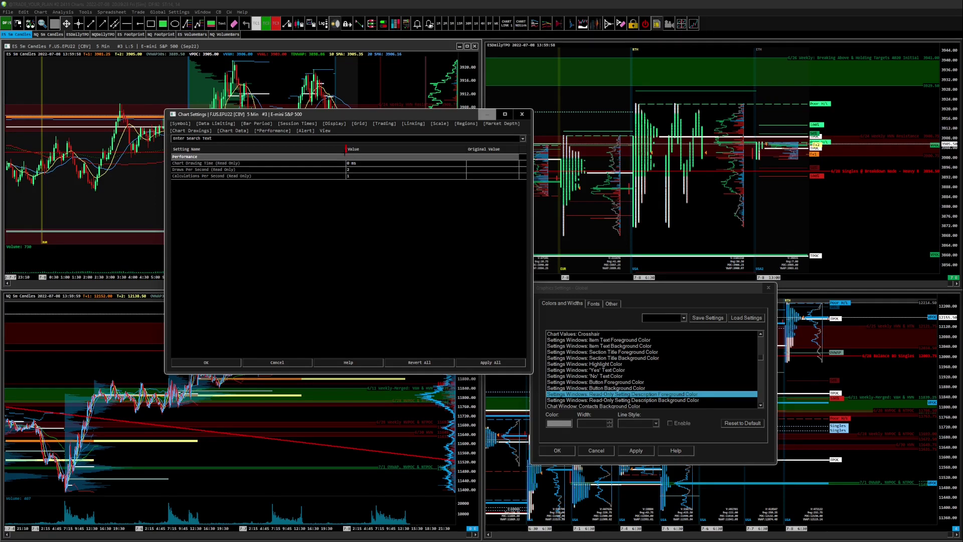
click(204, 169)
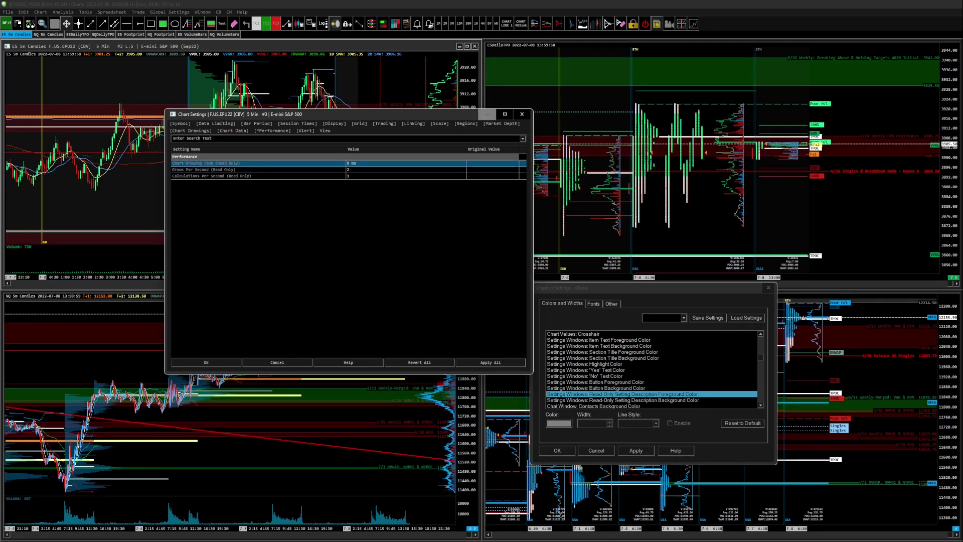
click(211, 176)
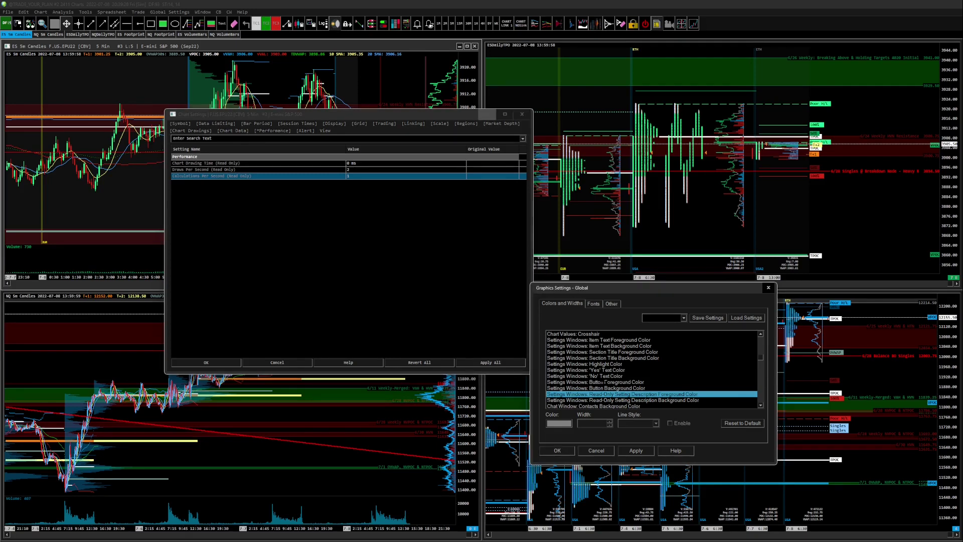
Review the read-only description background and Chat Window contacts and received message colours.
key(Down)
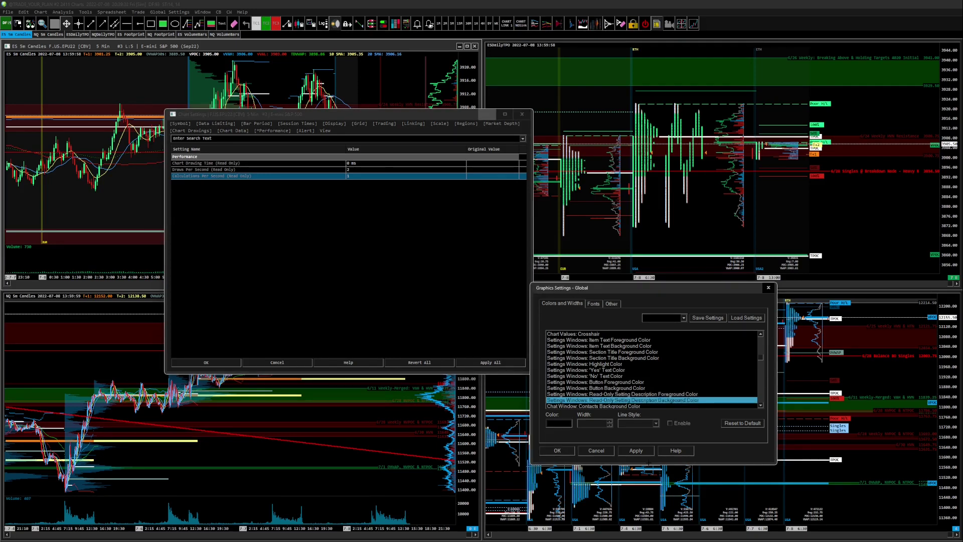
key(Down)
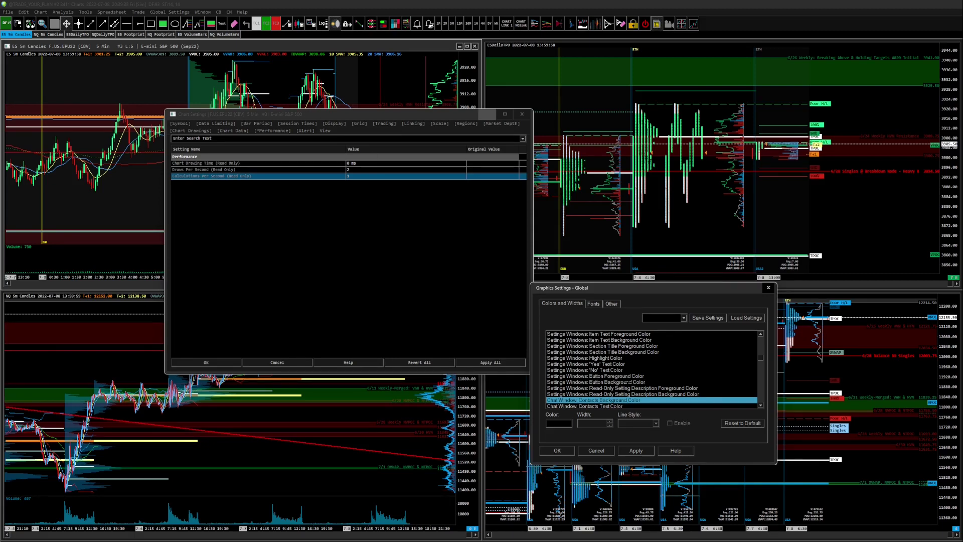
key(Down)
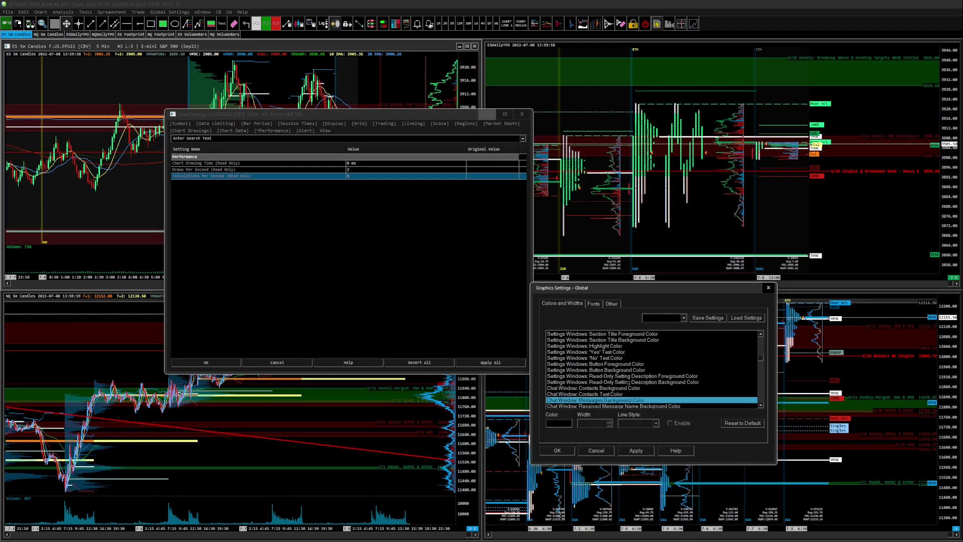
scroll(629, 382, down, 1)
key(Up)
key(Down)
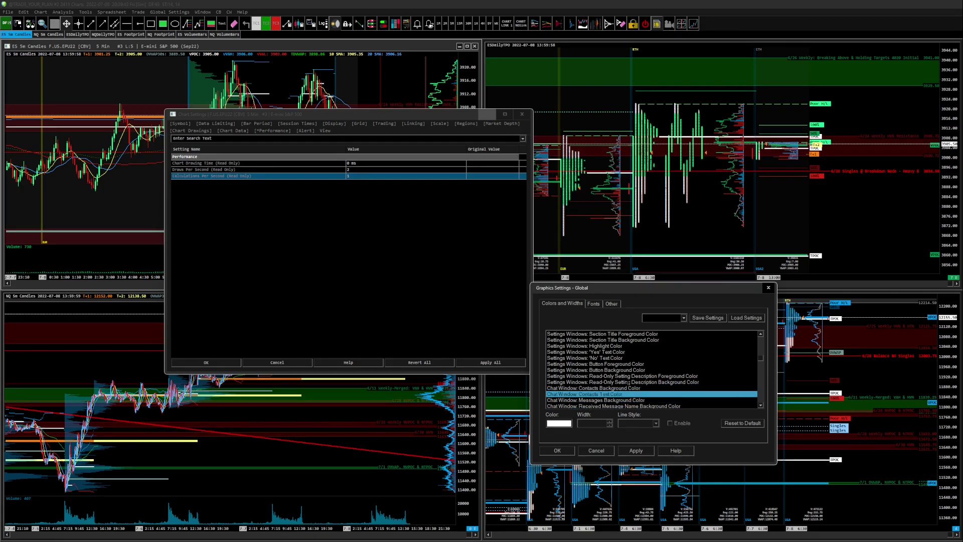
key(Down)
key(Down)
key(Down)
key(Down)
key(Down)
key(Down)
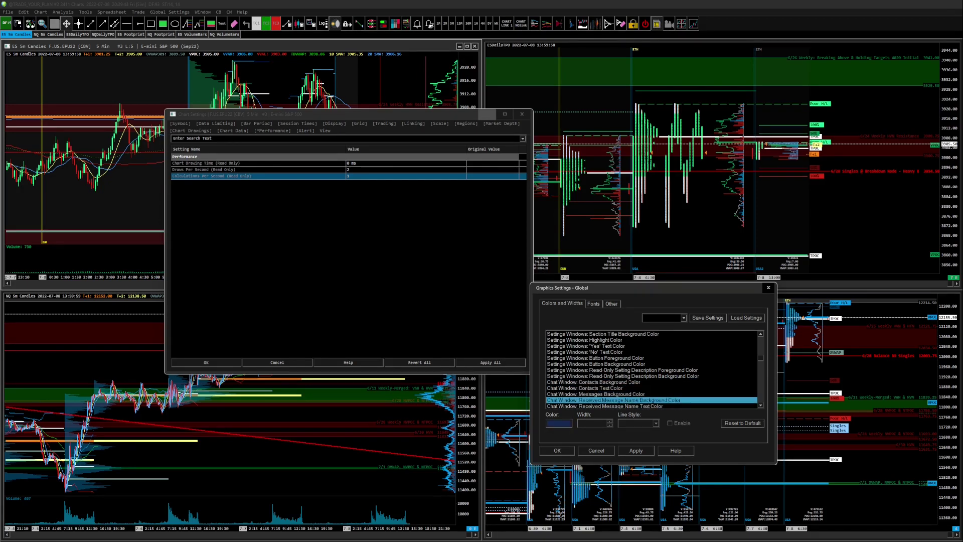
Review the DOM buy, sell, ask and bid depth column, order quantity, P&L and last price colours.
key(Down)
key(Down)
key(Down)
key(Down)
key(Down)
key(Down)
key(Down)
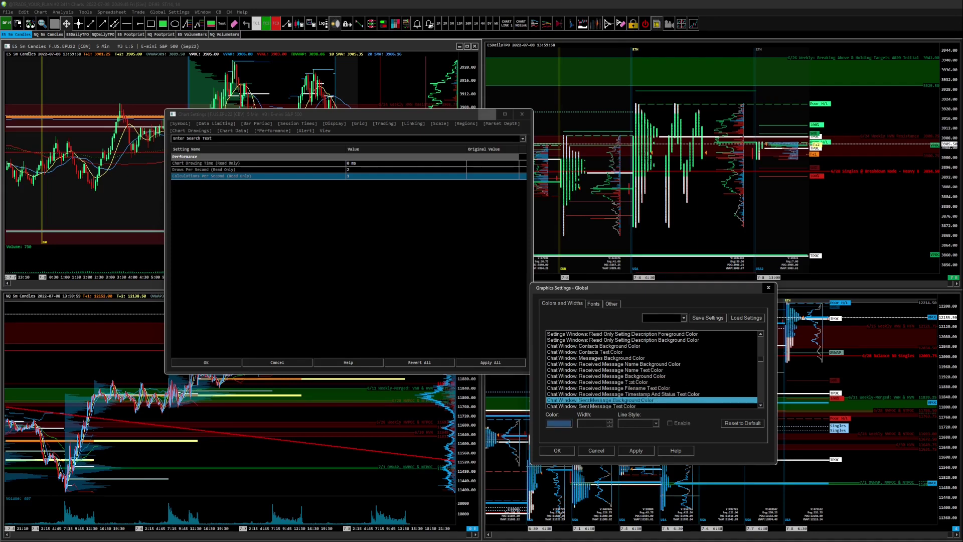
key(Down)
key(Down)
key(Down)
key(Down)
key(Down)
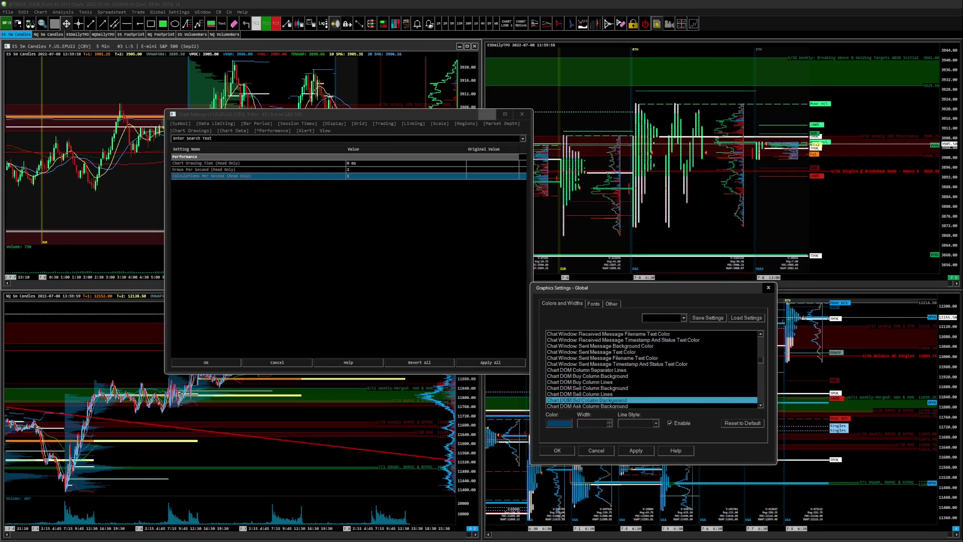
key(Up)
key(Up)
key(Up)
key(Up)
key(Up)
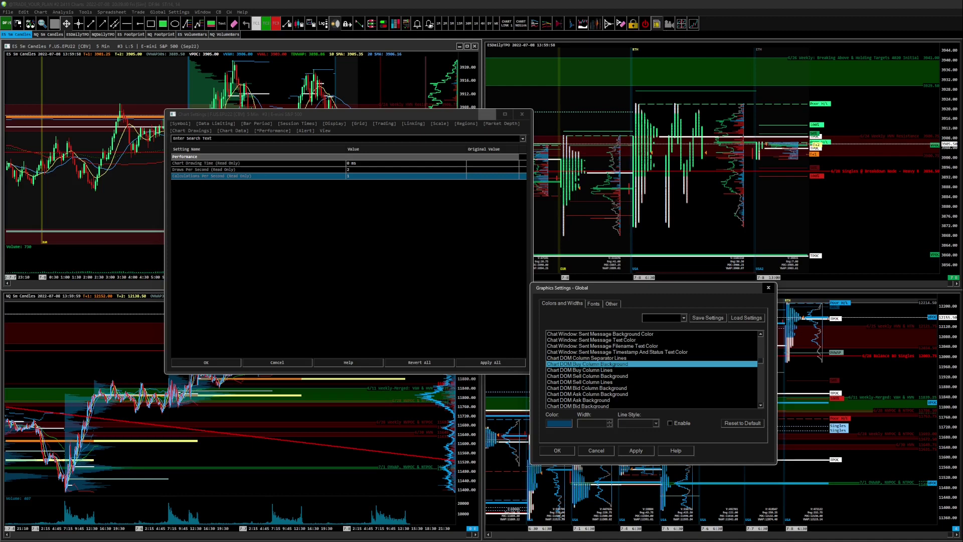
key(Down)
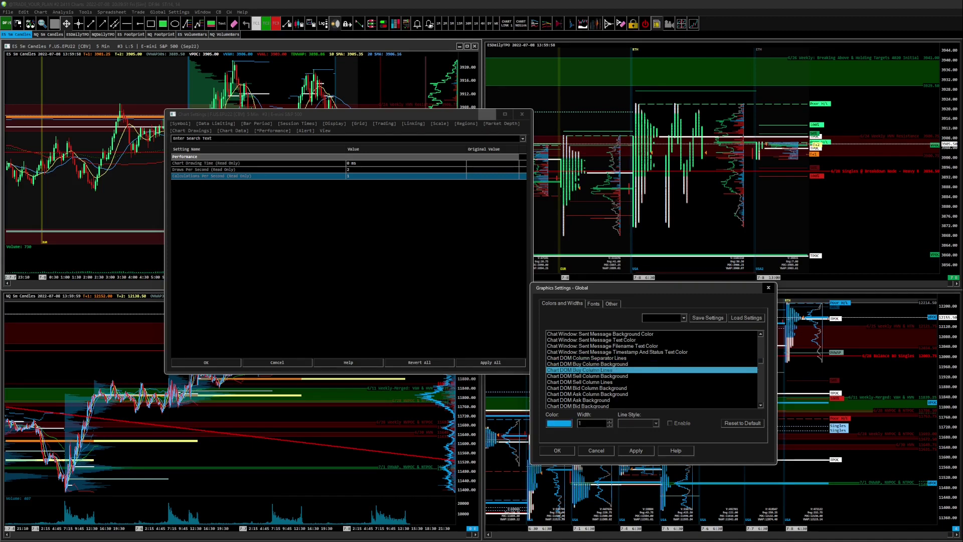
key(Down)
key(Down)
key(Down)
key(Down)
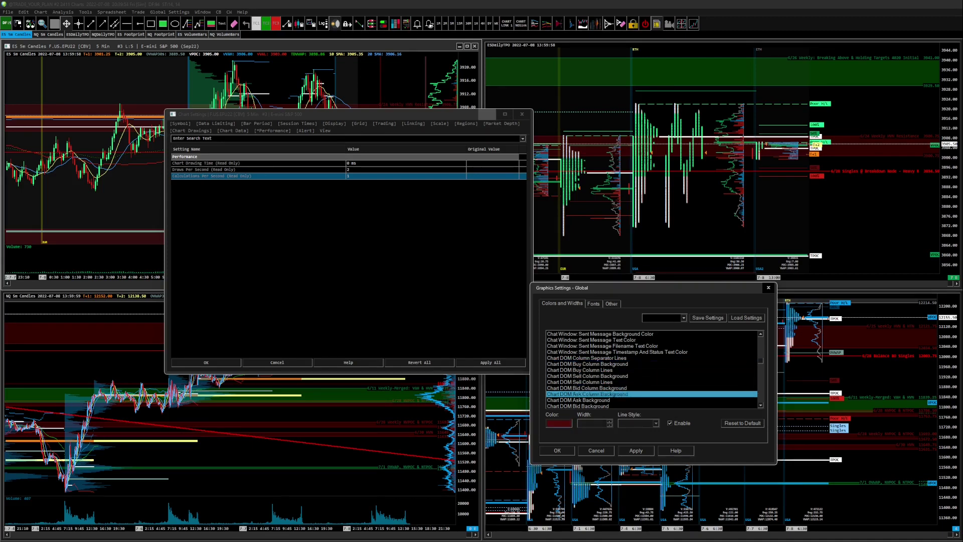
key(Down)
key(Down)
key(Down)
key(Down)
key(Down)
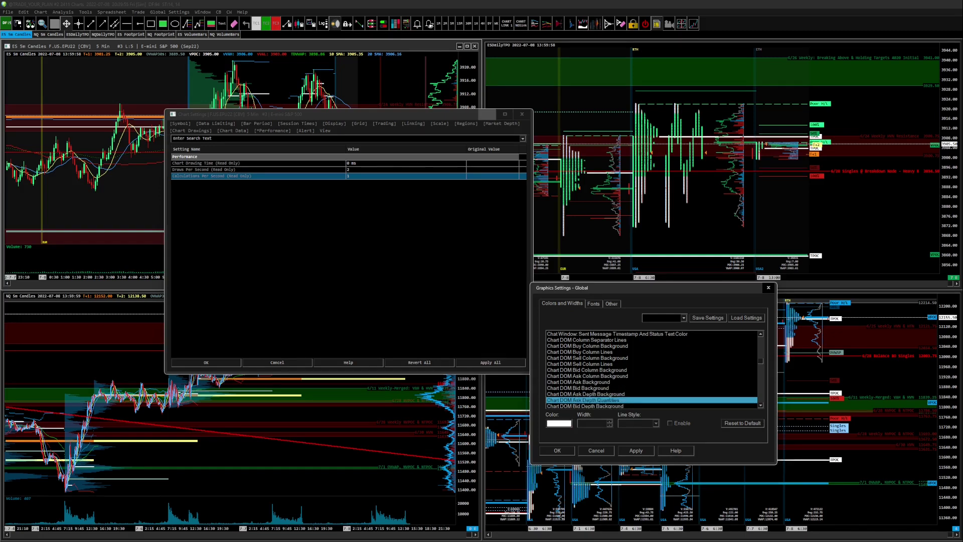
key(Down)
key(Down)
key(Down)
key(Down)
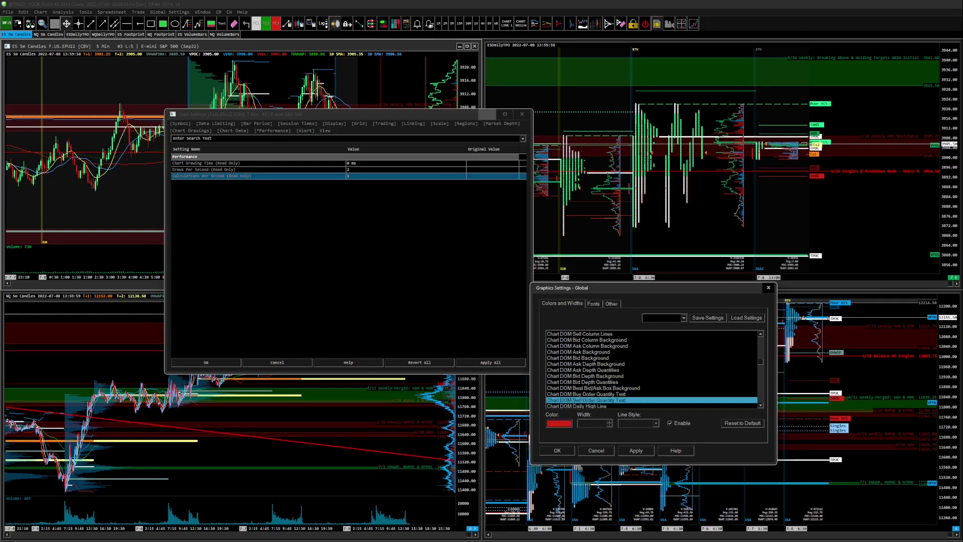
key(Down)
key(Down)
key(Down)
key(Down)
key(Down)
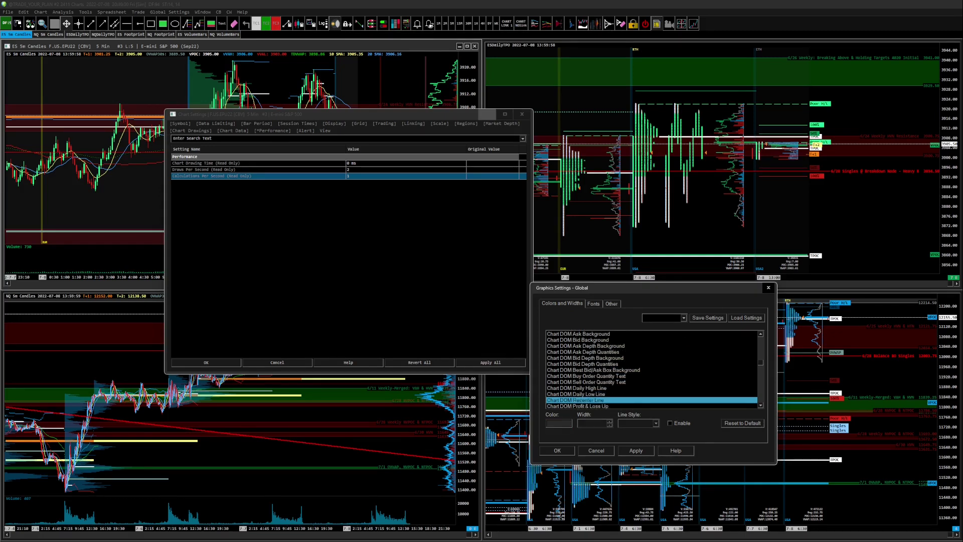
key(Down)
key(Down)
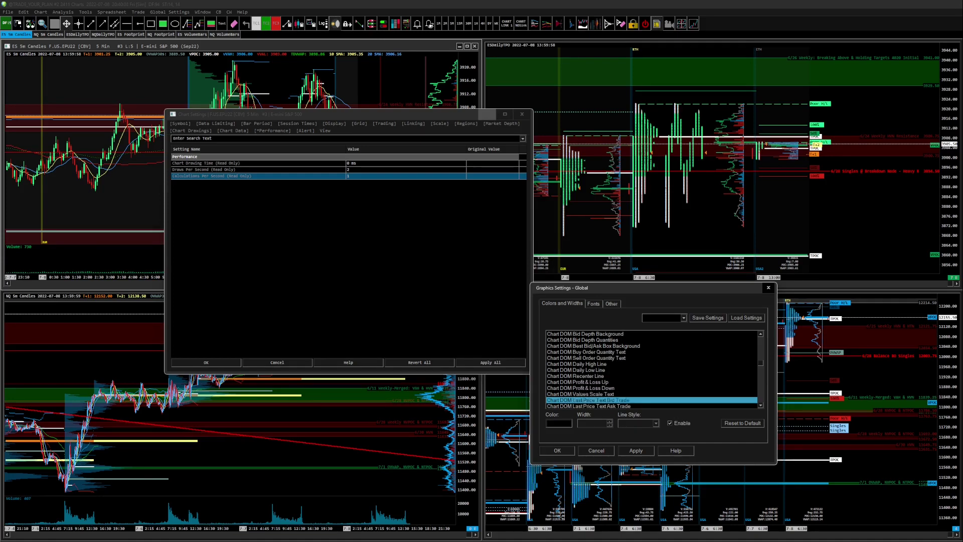
key(Down)
key(Down)
key(Down)
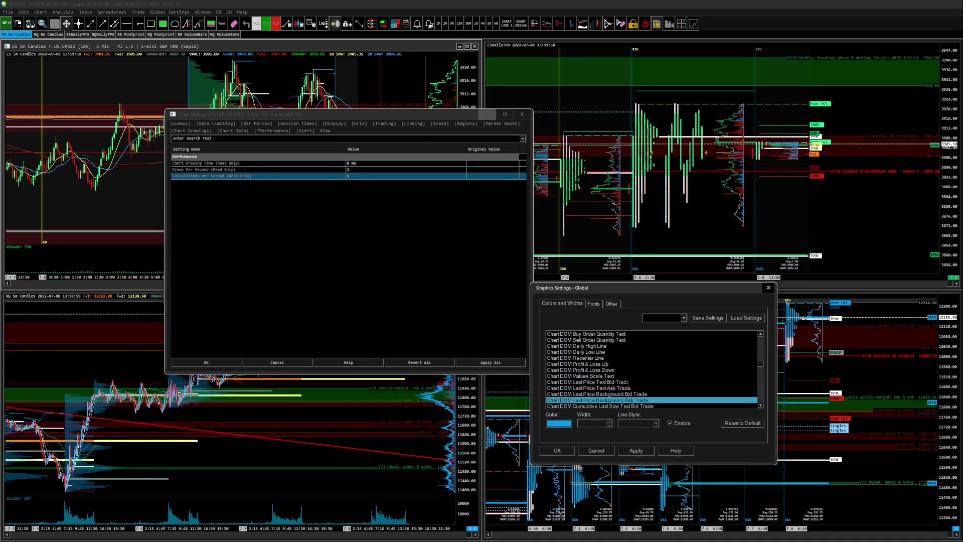
Review DOM recent, current traded and pulling/stacking volume colours through the Trade Window text colour.
key(Down)
key(Down)
key(Down)
key(Down)
key(Down)
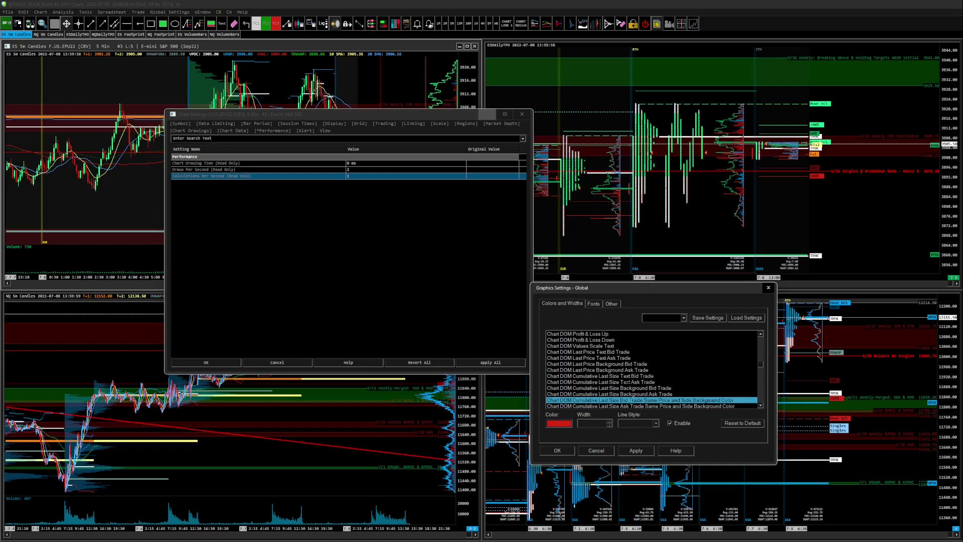
key(Down)
key(Down)
key(Down)
key(Down)
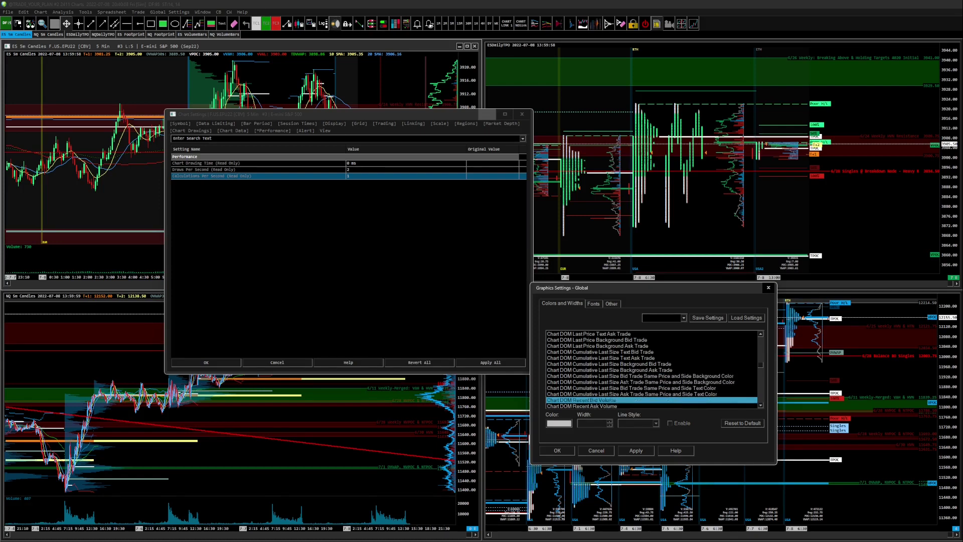
key(Down)
key(Down)
key(Down)
key(Down)
key(Down)
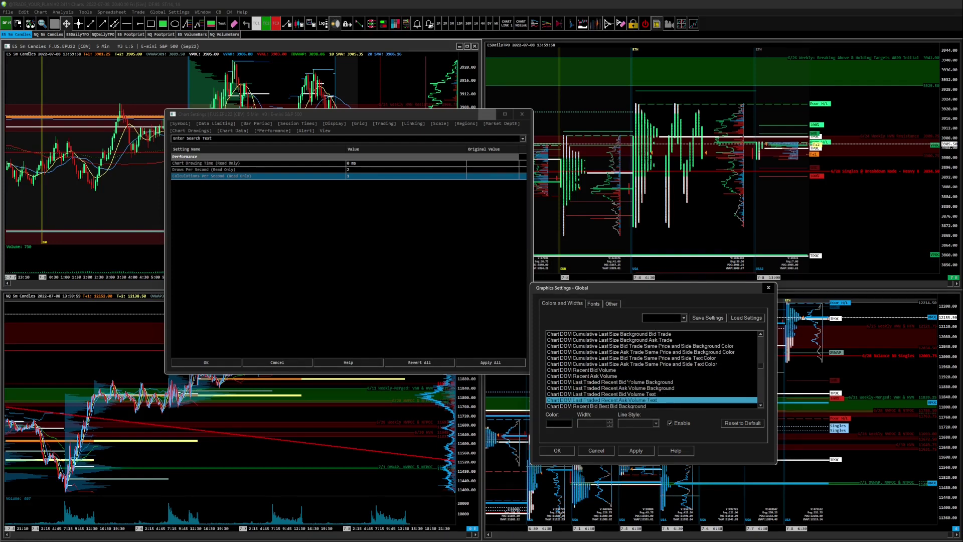
key(Down)
key(Down)
key(Down)
key(Down)
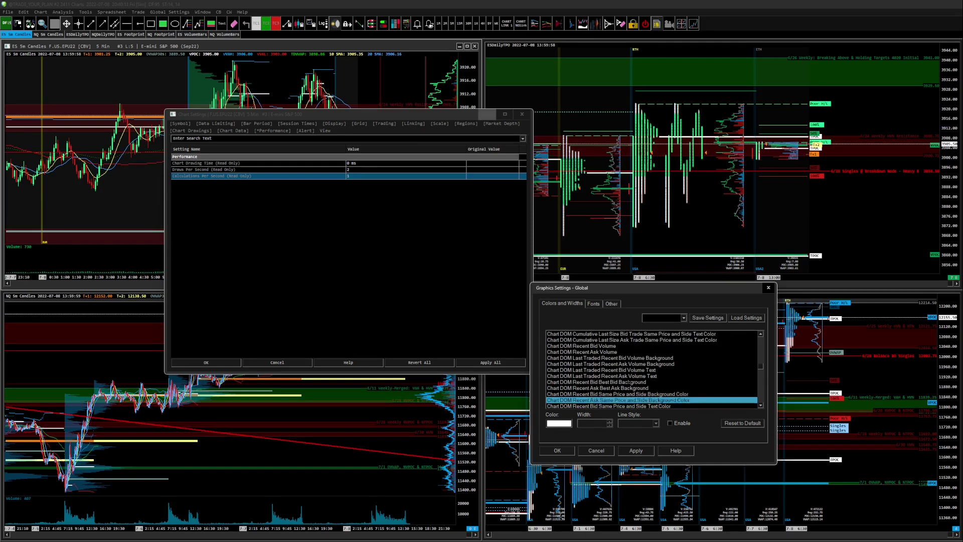
key(Down)
key(Down)
key(Down)
key(Down)
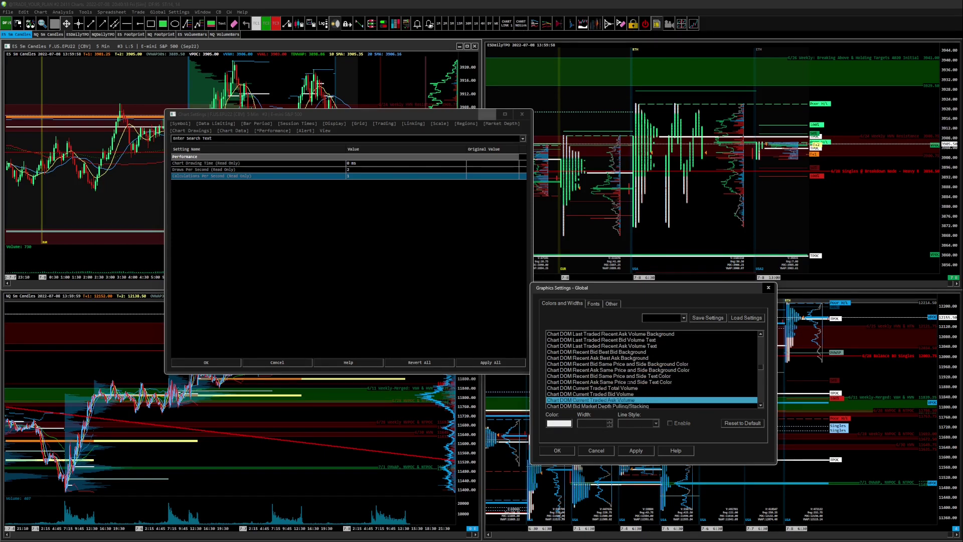
key(Down)
key(Down)
key(Down)
key(Down)
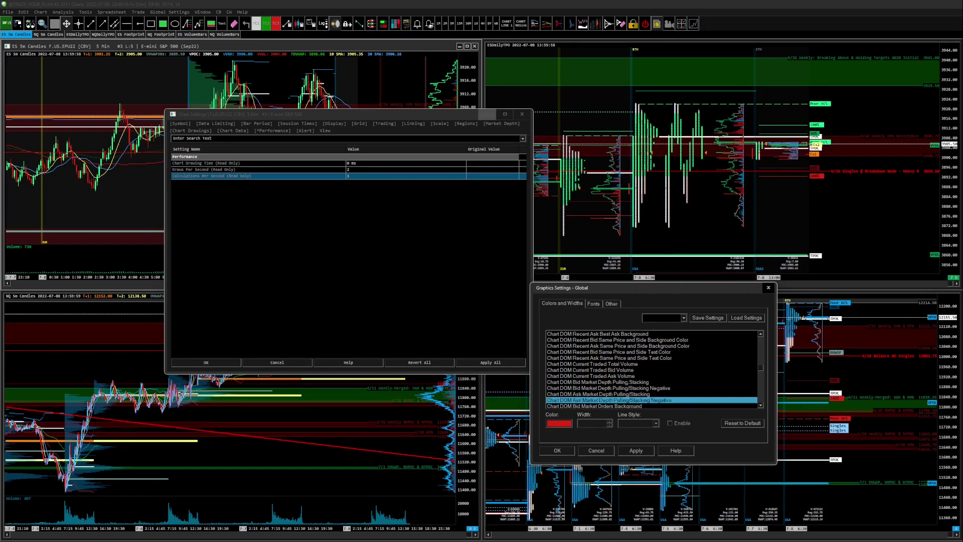
key(Down)
key(Down)
key(Down)
key(Down)
key(Down)
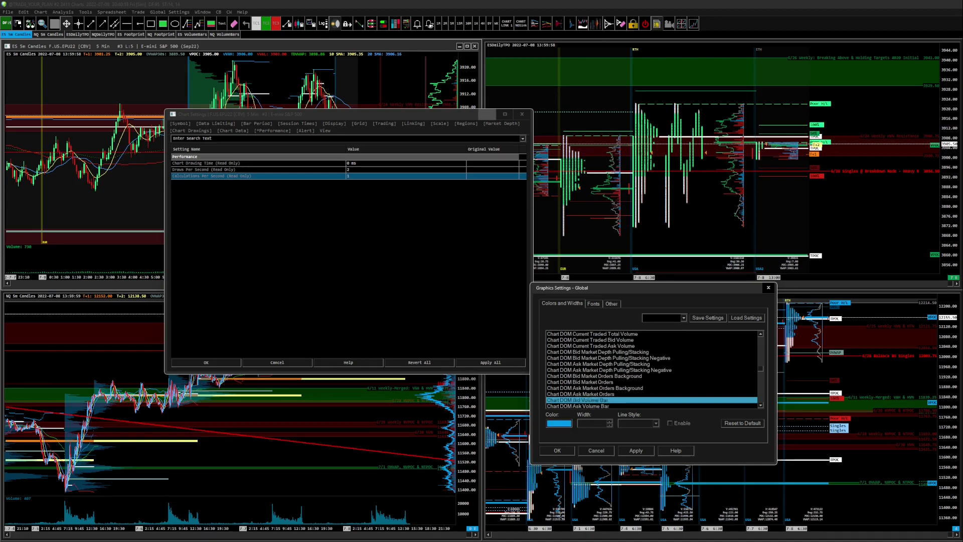
key(Down)
key(Down)
key(Down)
key(Down)
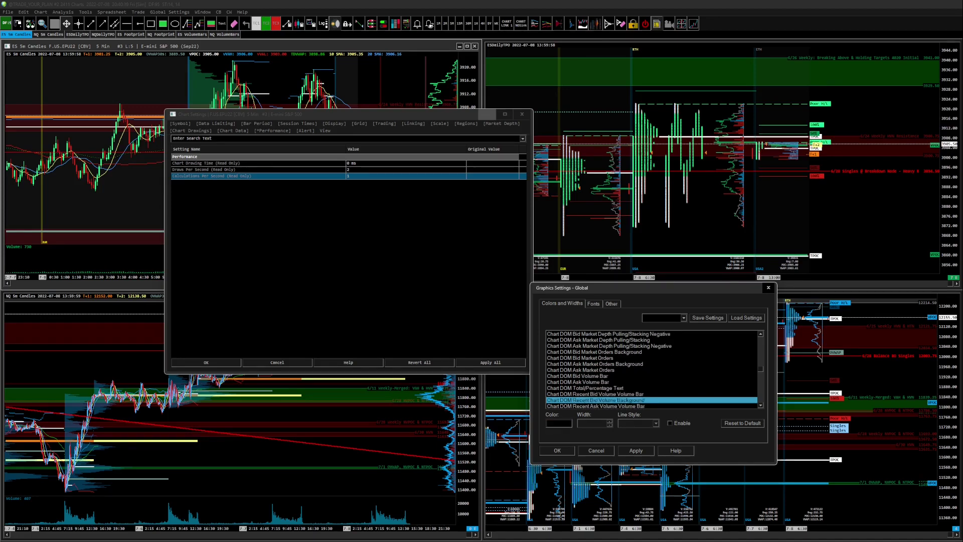
key(Down)
key(Down)
key(Down)
key(Down)
key(Down)
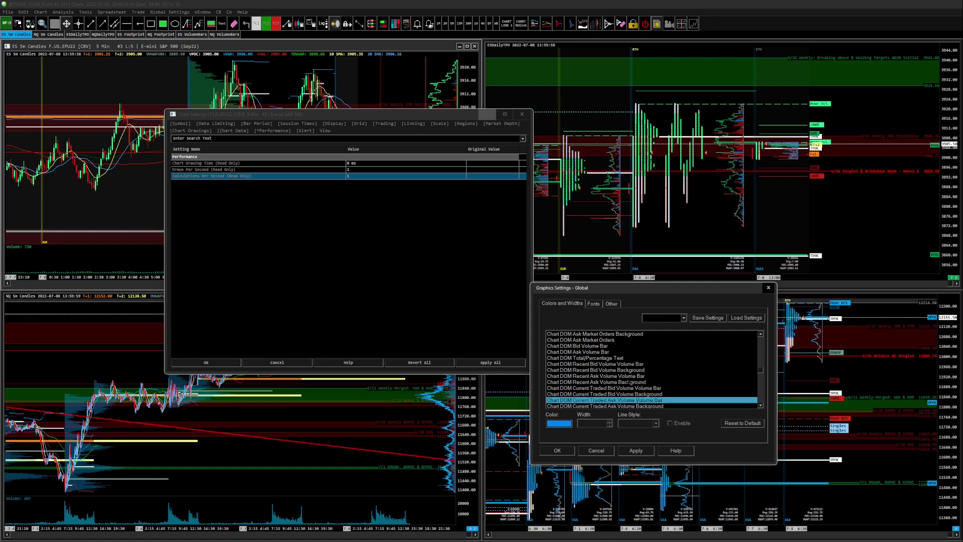
key(Down)
key(Down)
key(Down)
key(Down)
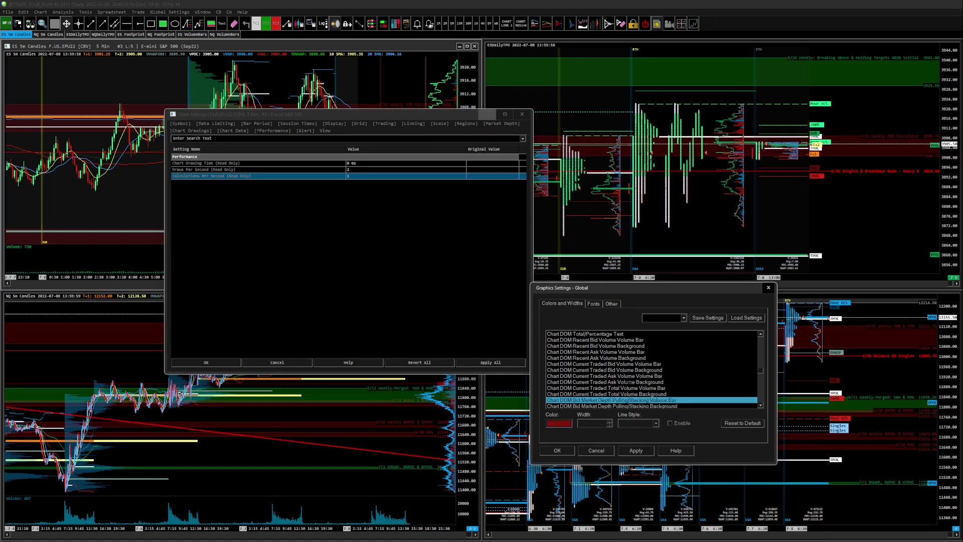
key(Down)
key(Down)
key(Down)
key(Down)
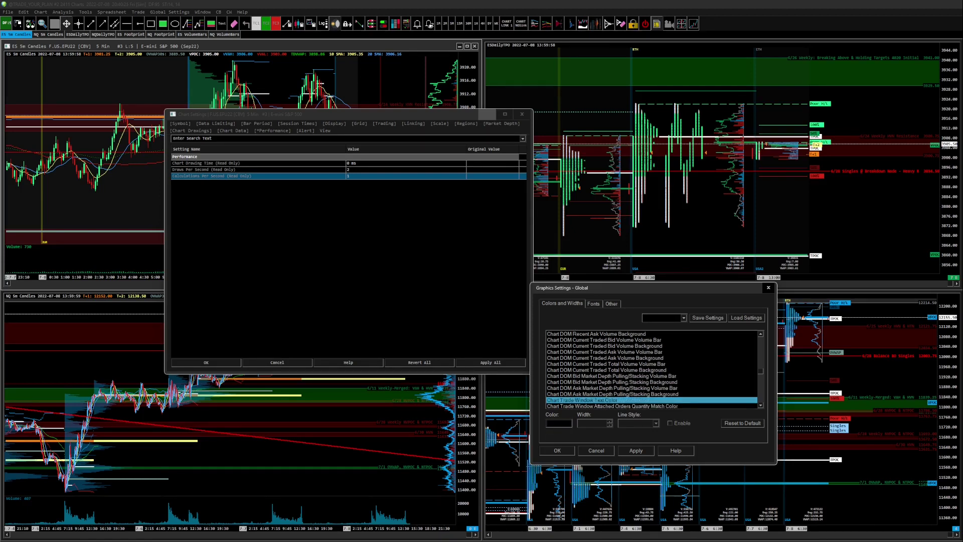
Review Trade Window text, live background, buy/sell, flatten/reverse/cancel and selected quantity button colours.
key(Up)
key(Down)
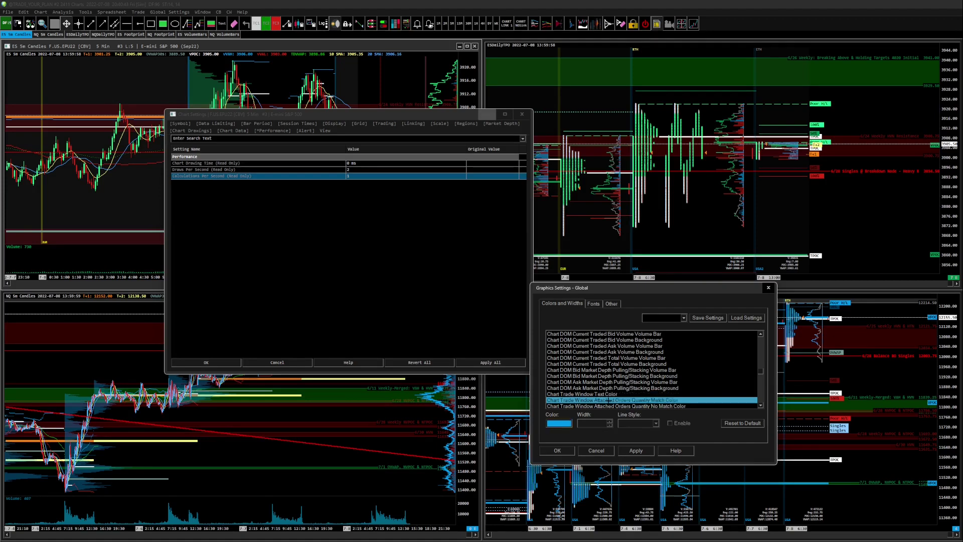
scroll(609, 399, down, 1)
key(Down)
key(Down)
key(Down)
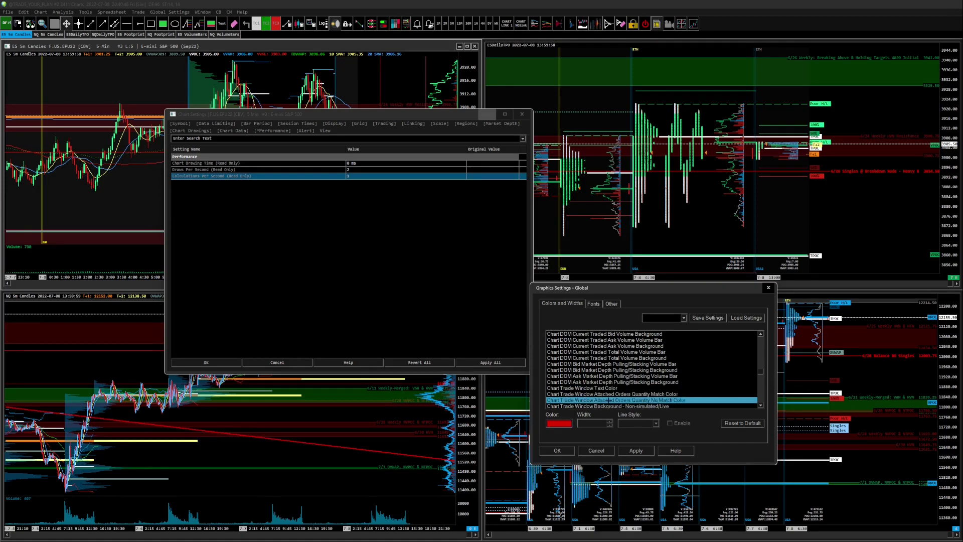
key(Down)
key(Down)
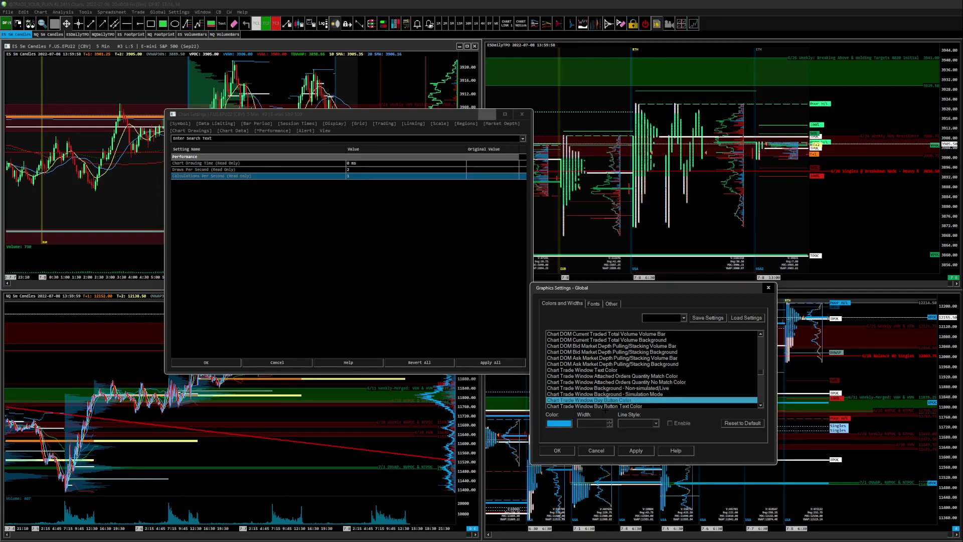
key(Down)
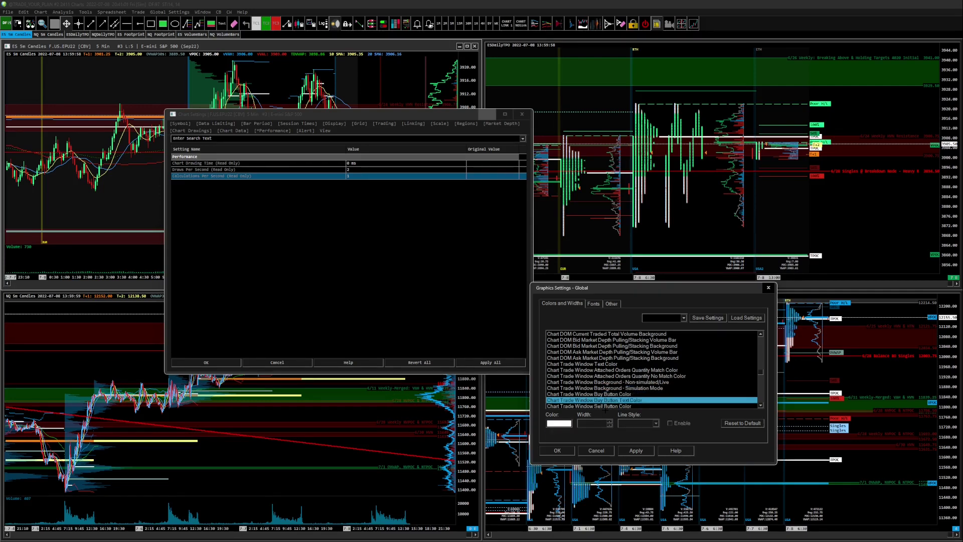
key(Down)
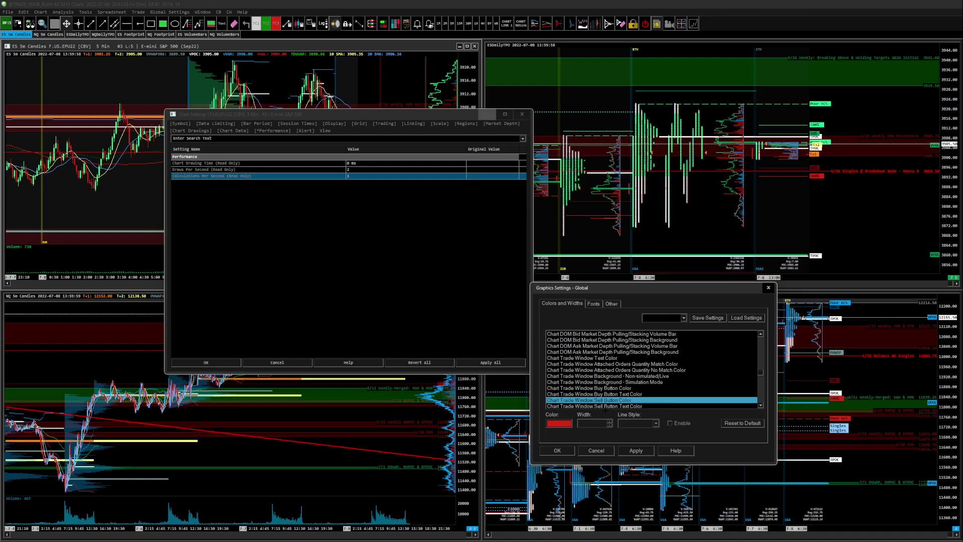
key(Down)
key(Down)
key(Down)
key(Down)
key(Down)
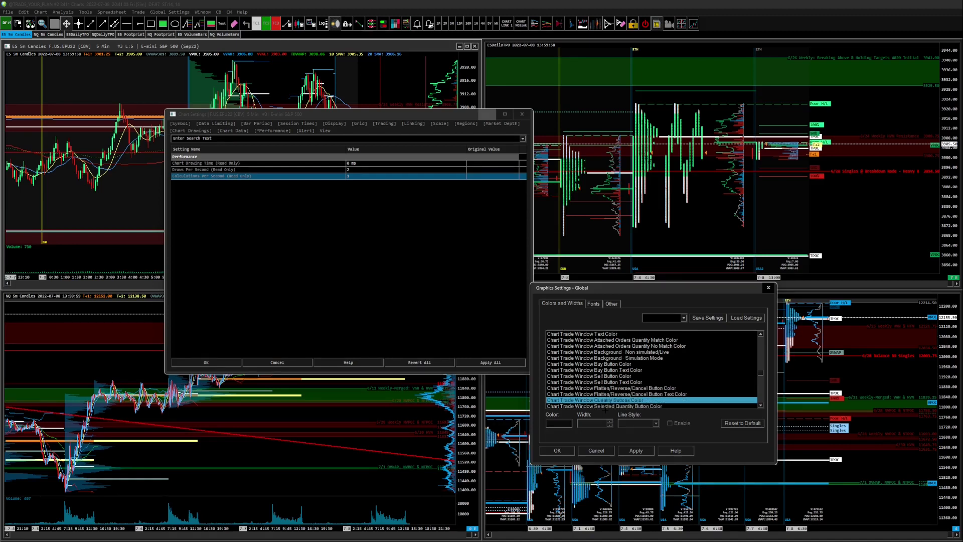
Review trading order line colours, Trade Orders Window open/completed colours and the Trade Account Monitor alert colour.
key(Down)
key(Down)
key(Down)
key(Down)
key(Down)
key(Down)
key(Down)
key(Down)
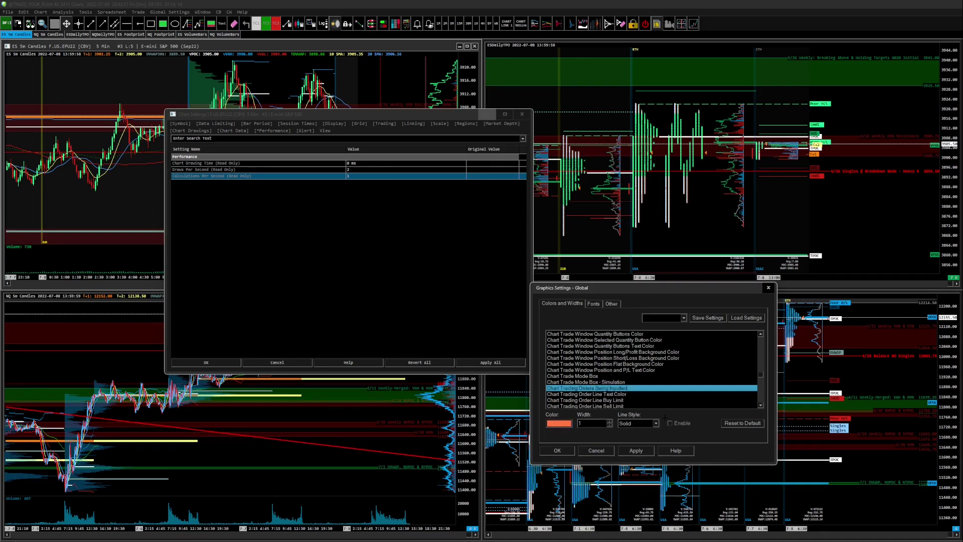
key(Down)
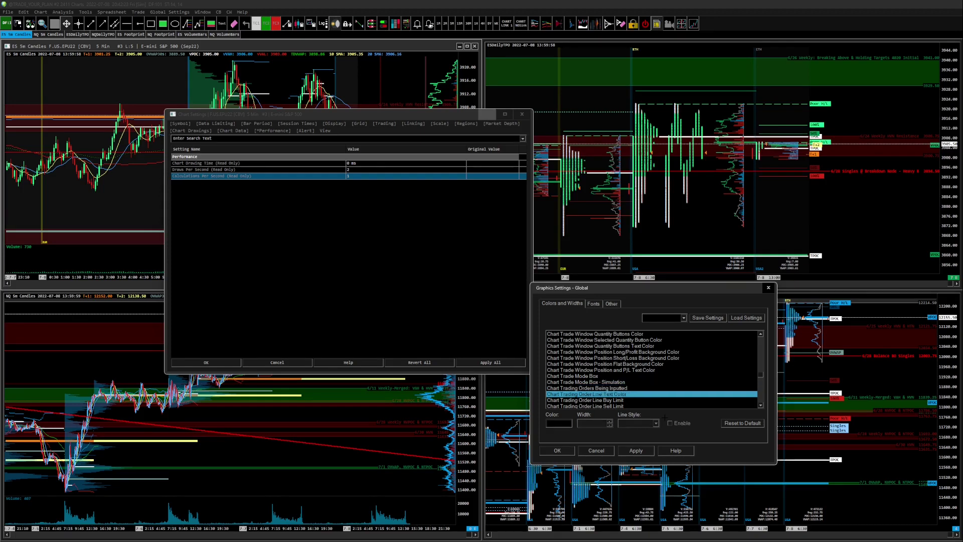
key(Down)
key(Down)
key(Down)
key(Down)
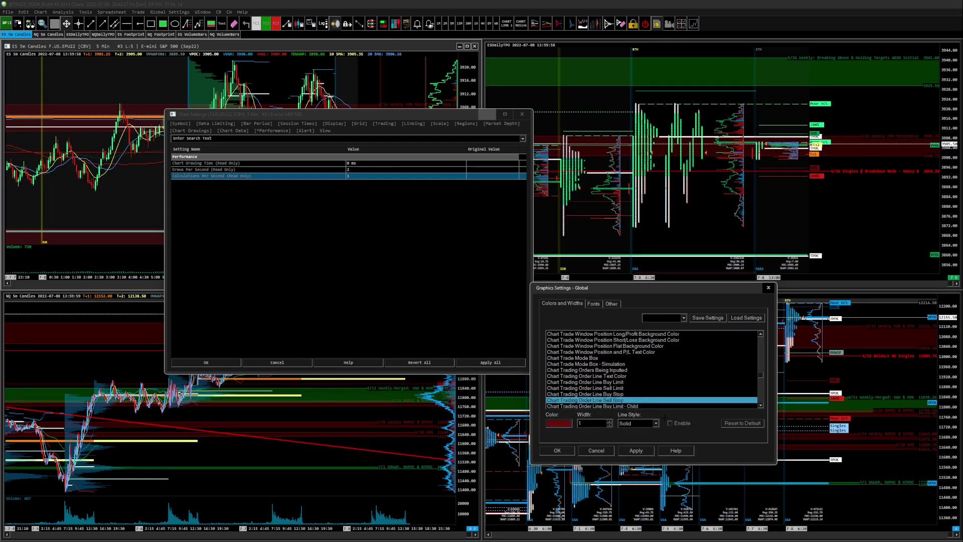
key(Down)
key(Down)
key(Down)
key(Down)
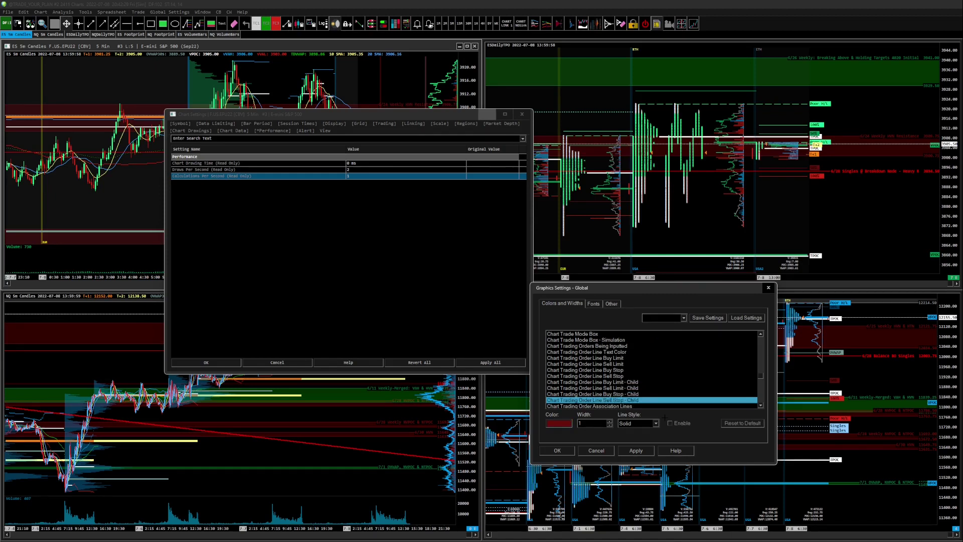
key(Down)
key(Down)
key(Down)
key(Down)
key(Down)
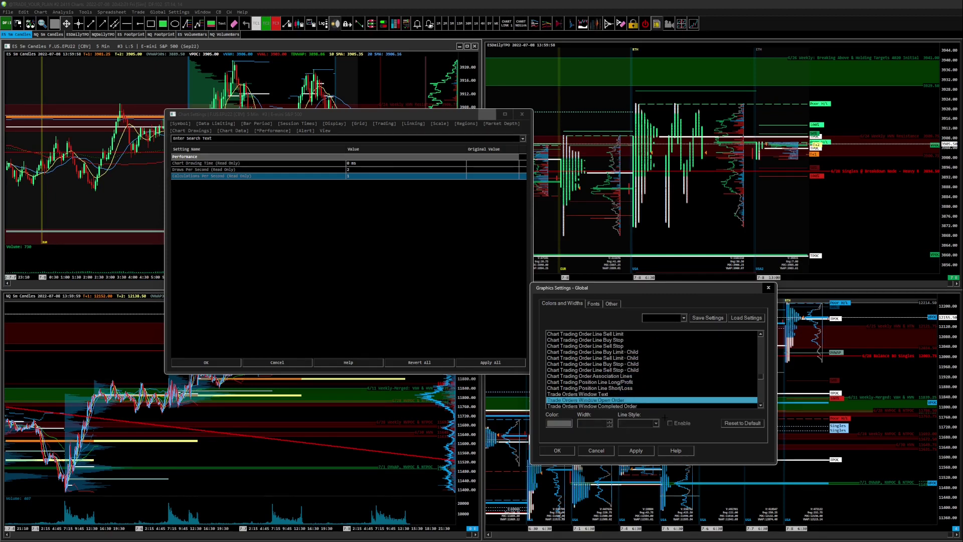
key(Down)
key(Down)
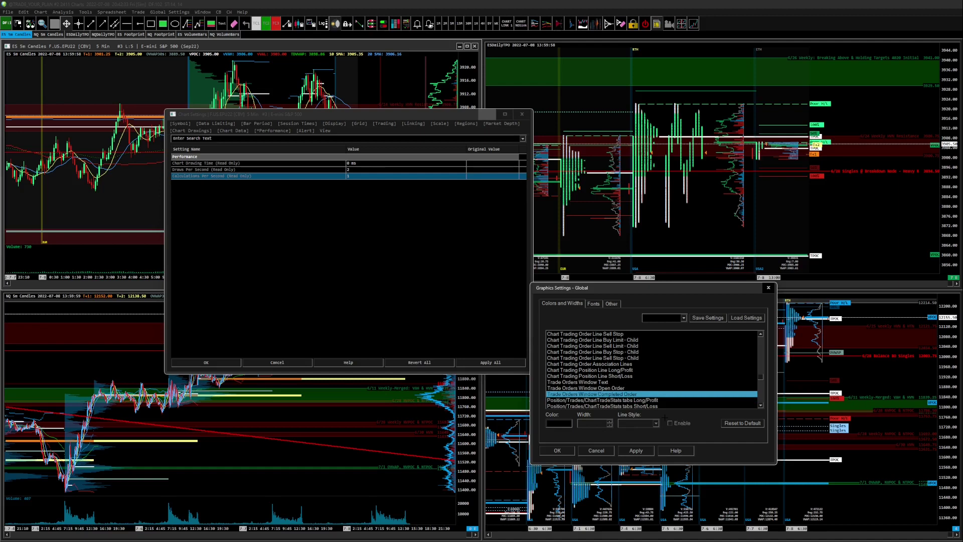
key(Down)
key(Down)
key(Down)
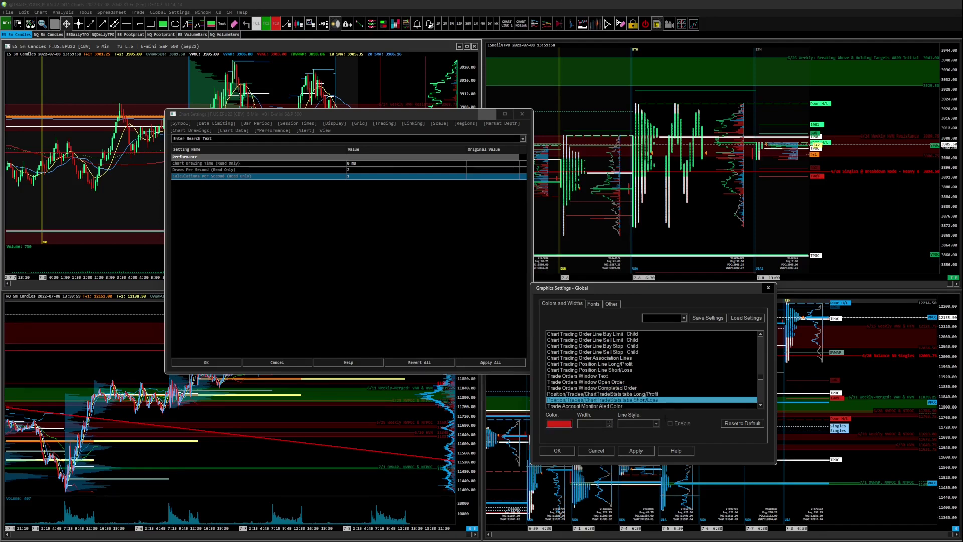
Check the order-fill exit, connecting-line, Trade DOM grid, bid, daily-low and recent ask volume colours.
key(Down)
key(Down)
key(Down)
key(Down)
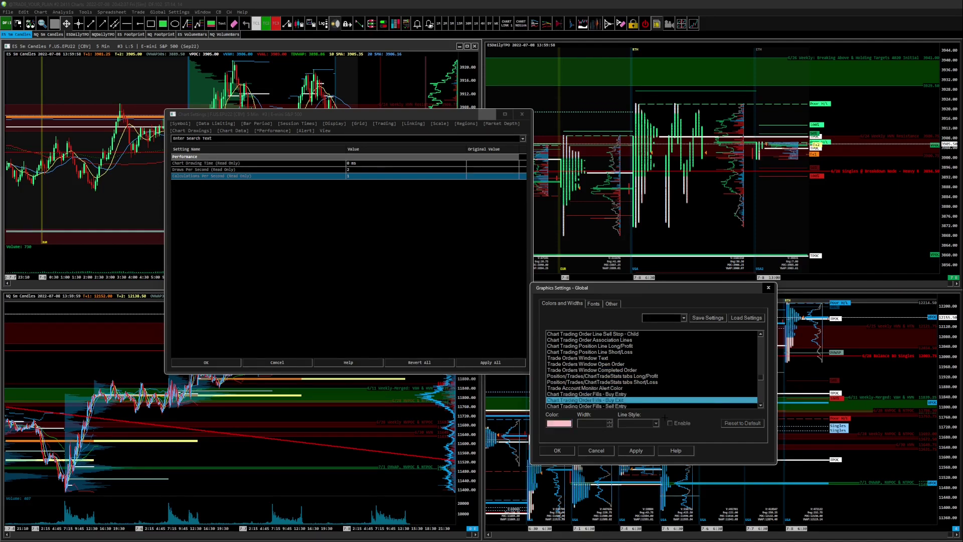
key(Down)
key(Down)
key(Down)
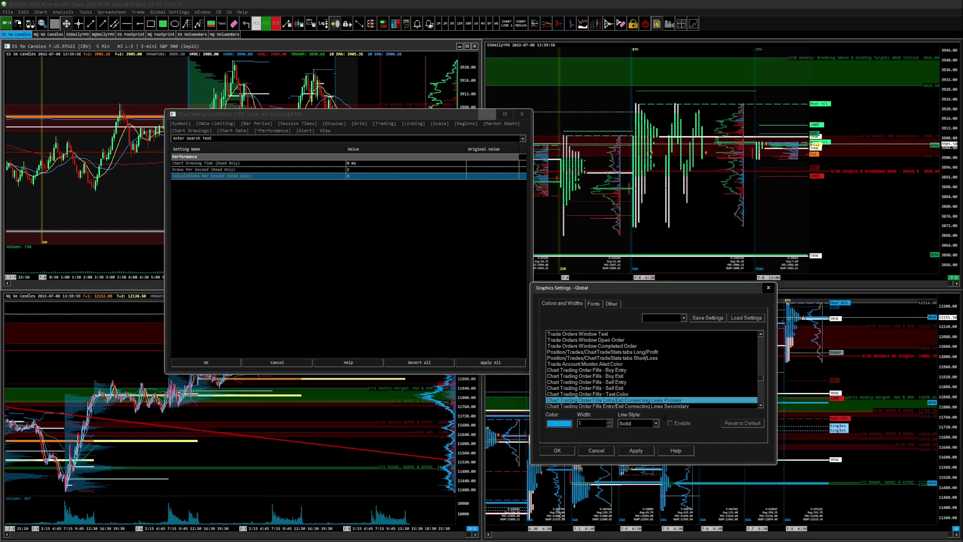
key(Down)
key(Down)
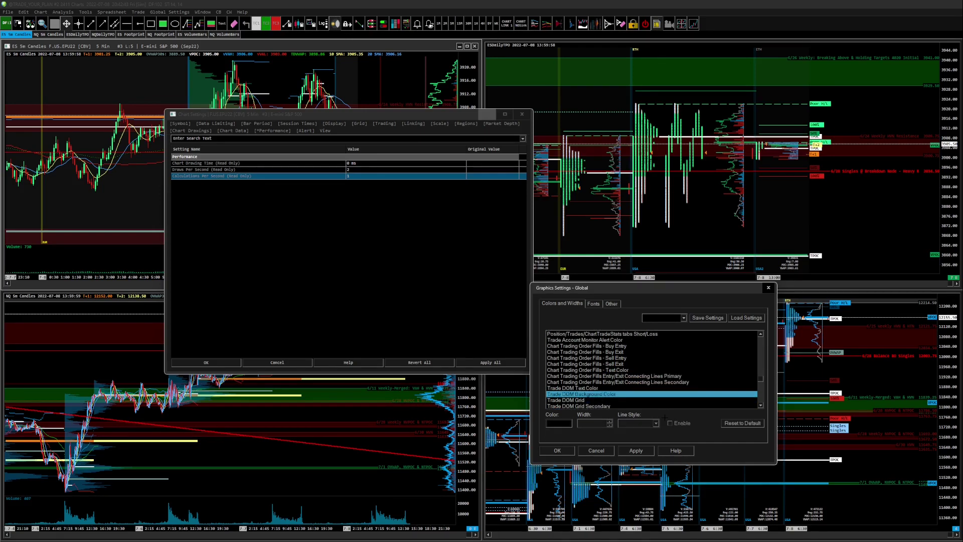
key(Down)
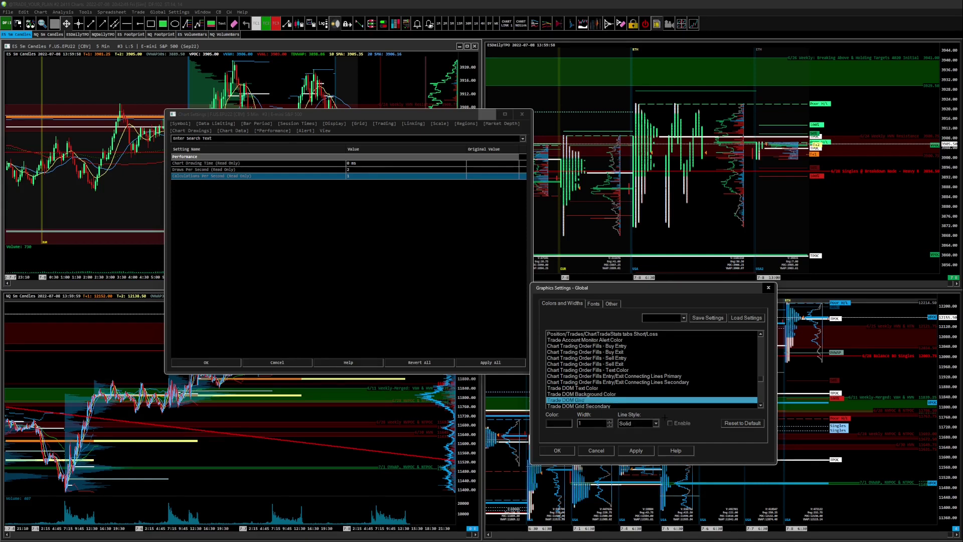
key(Down)
key(Down)
key(Down)
key(Down)
key(Down)
key(Down)
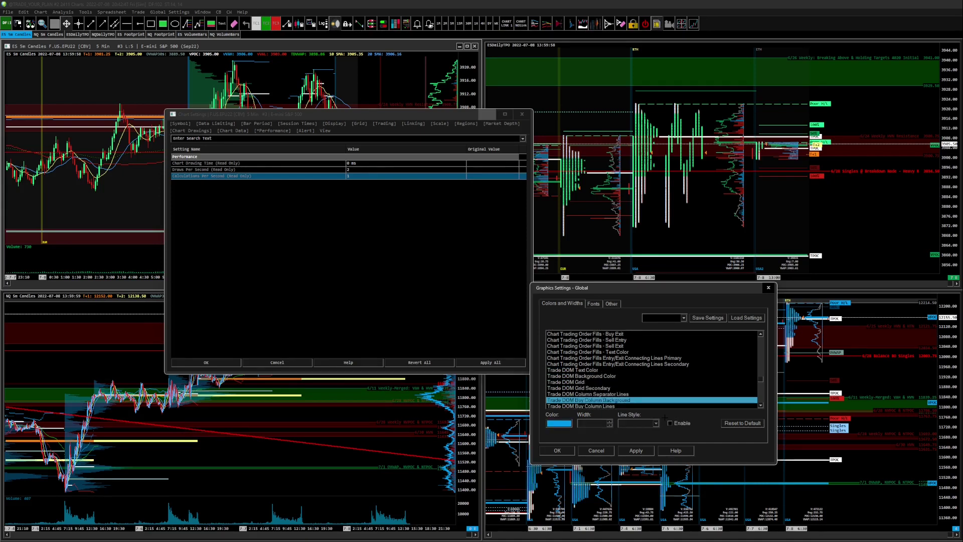
key(Down)
key(Down)
key(Down)
key(Down)
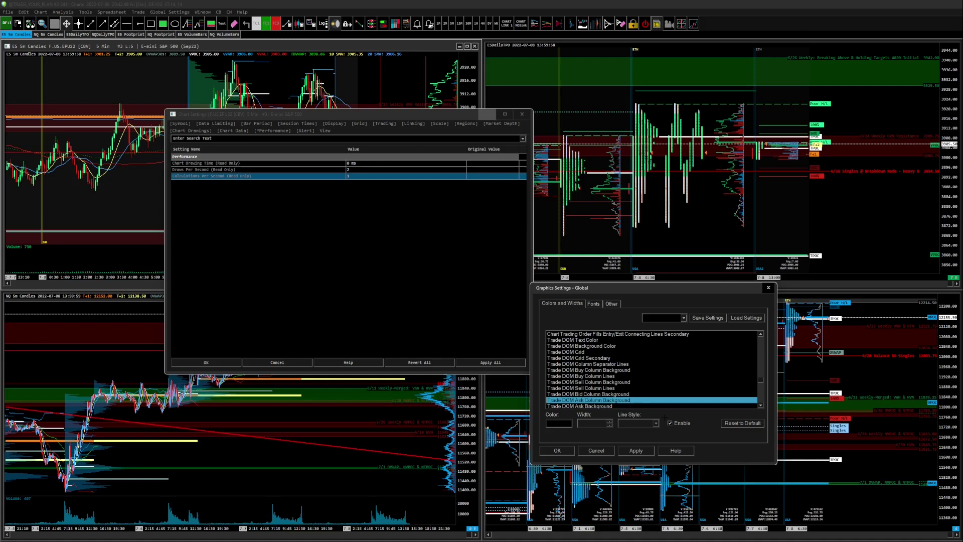
key(Down)
key(Down)
key(Down)
key(Down)
key(Down)
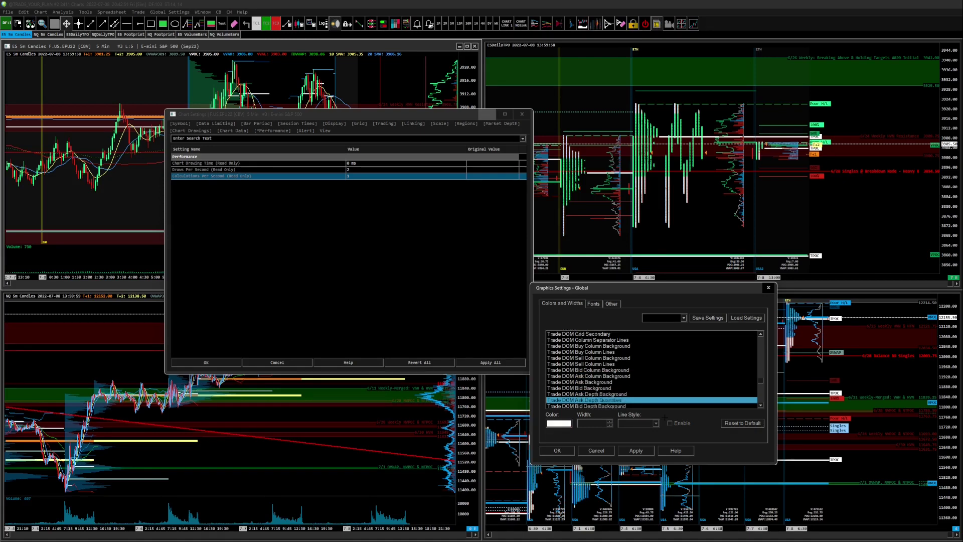
key(Down)
key(Down)
key(Down)
key(Down)
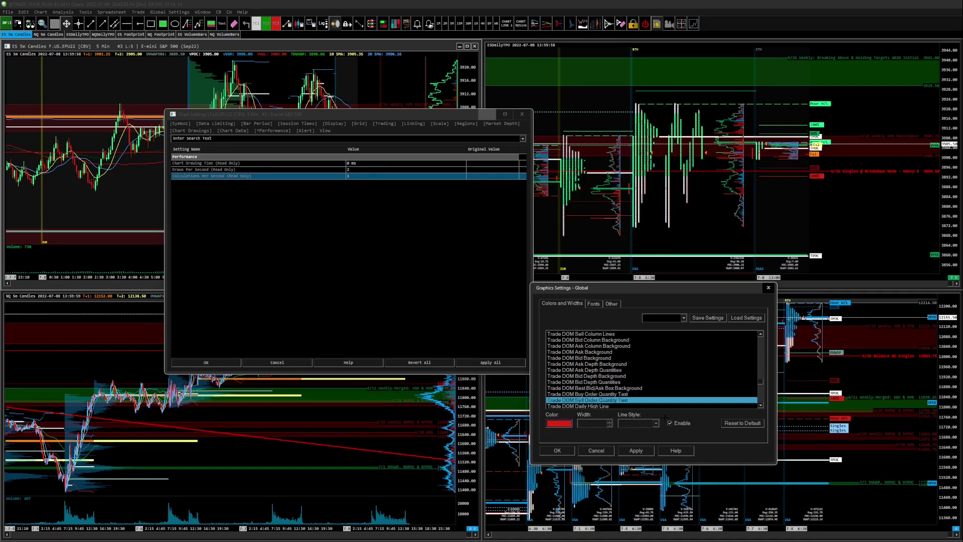
key(Down)
key(Down)
key(Down)
key(Down)
key(Down)
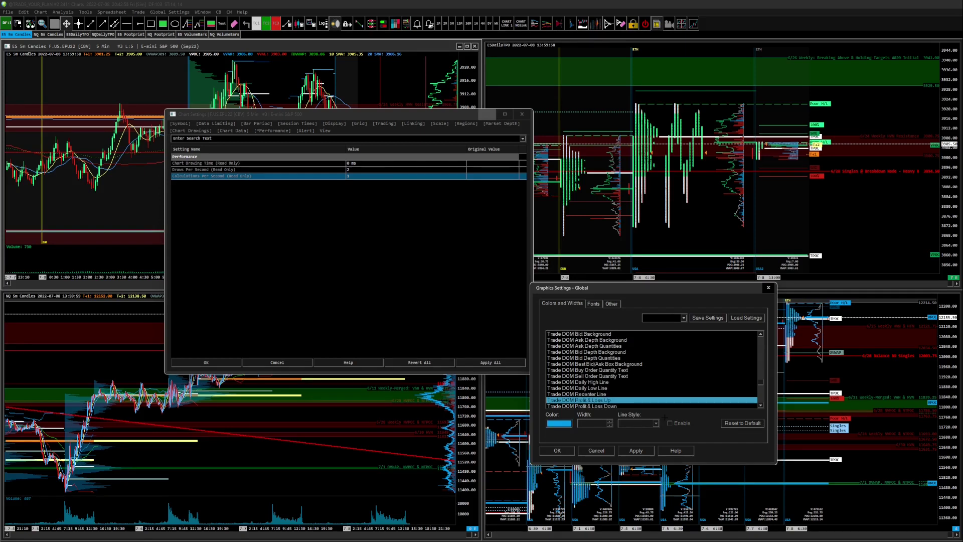
key(Down)
key(Down)
key(Down)
key(Down)
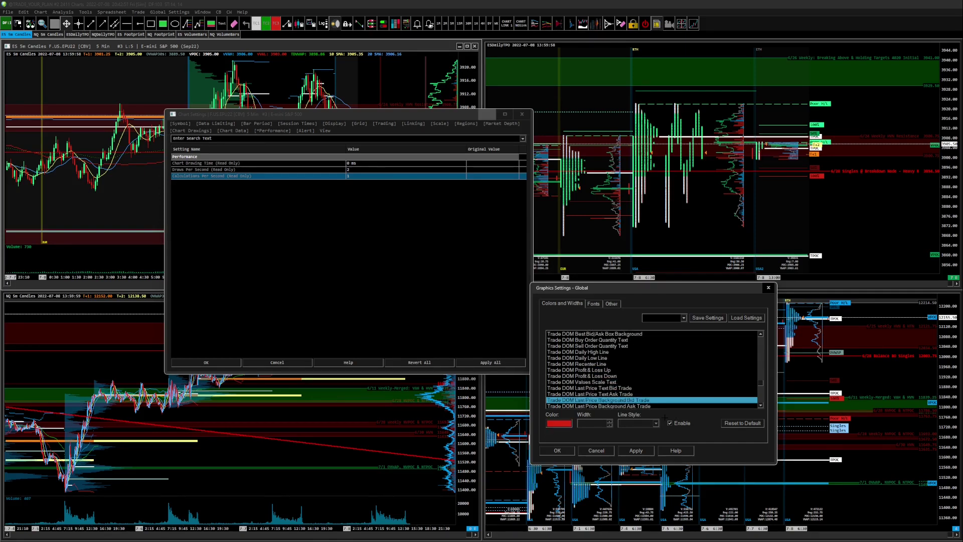
key(Down)
key(Down)
key(Down)
key(Down)
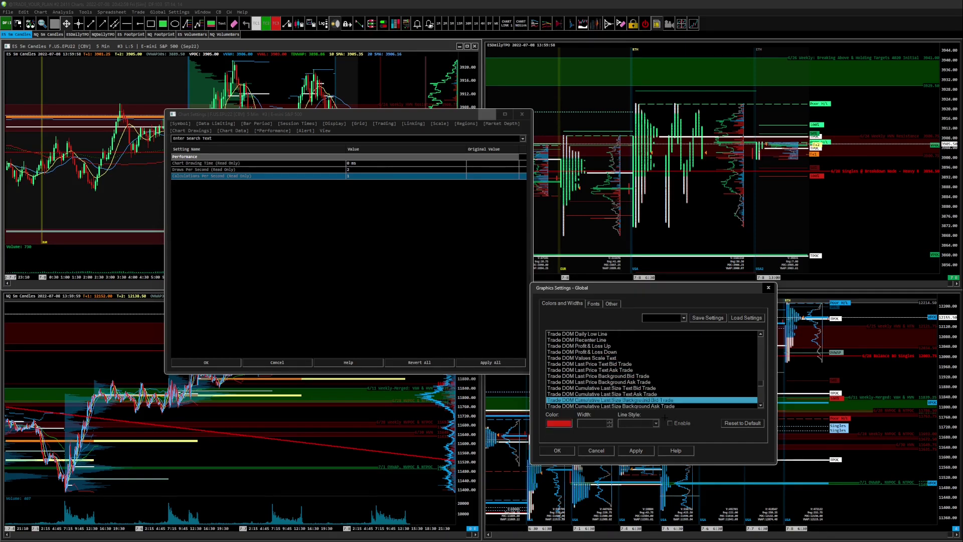
key(Down)
key(Down)
key(Down)
key(Down)
key(Down)
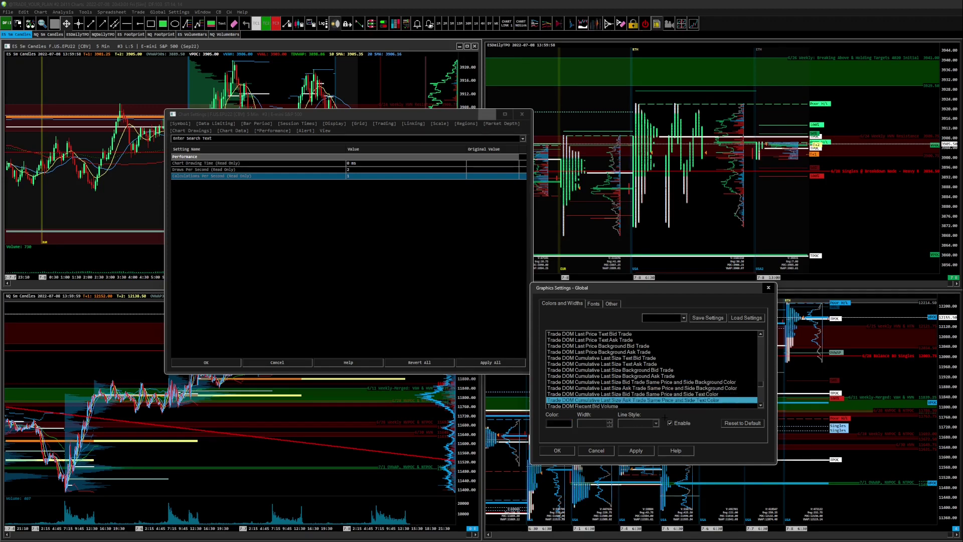
Check the traded-volume, bid-pulling, market-order and order-line colours through the light blue Position Line Long/Profit.
key(Down)
key(Down)
key(Down)
key(Down)
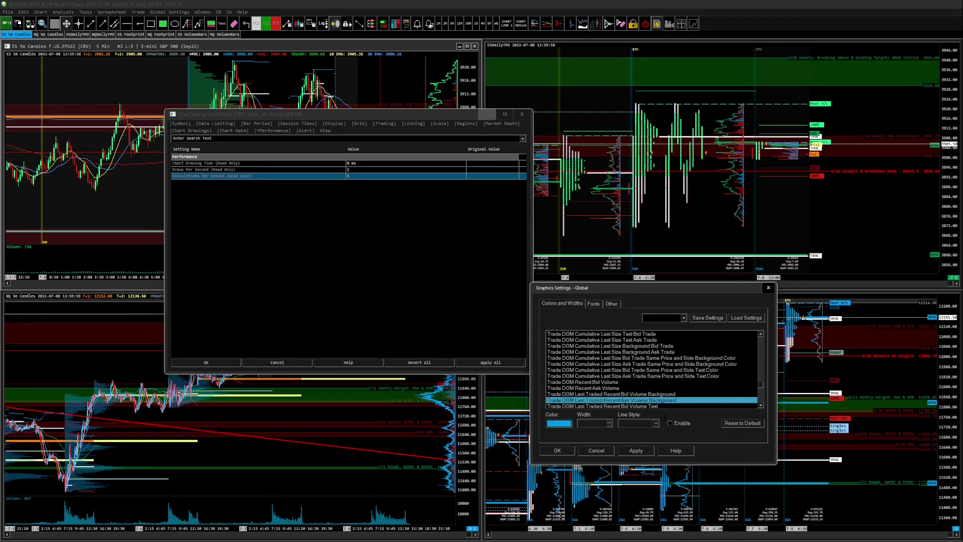
key(Down)
key(Down)
key(Down)
key(Down)
key(Down)
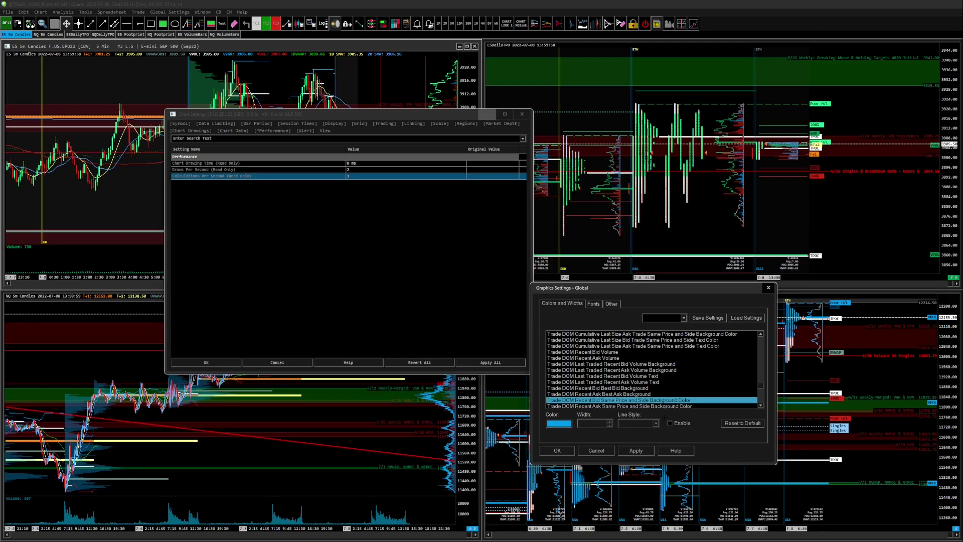
key(Down)
key(Down)
key(Down)
key(Down)
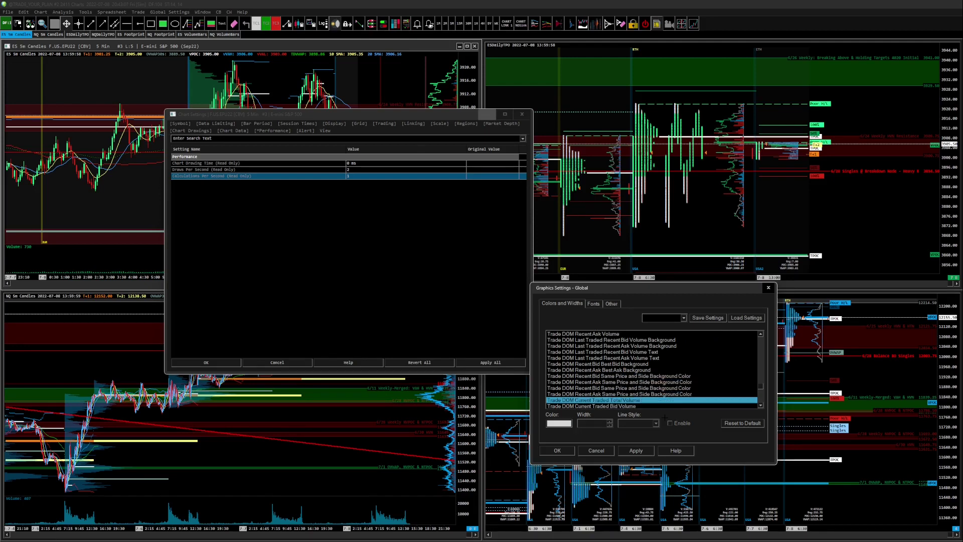
key(Down)
key(Down)
key(Down)
key(Down)
key(Down)
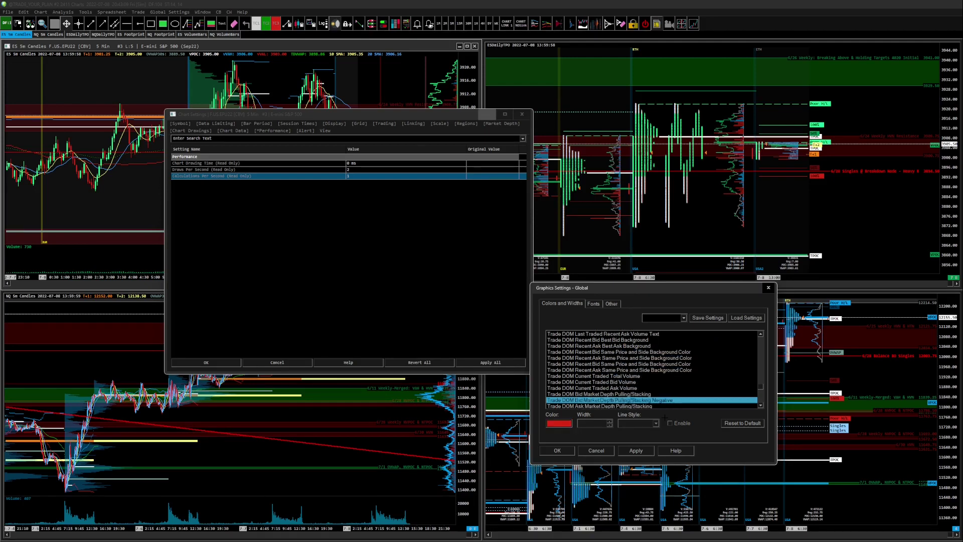
key(Down)
key(Down)
key(Down)
key(Down)
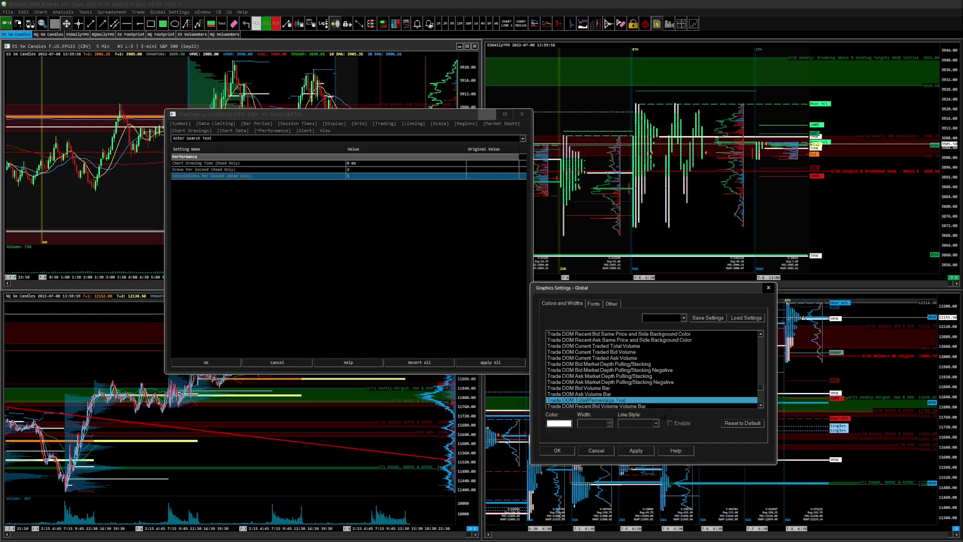
key(Down)
key(Down)
key(Down)
key(Down)
key(Down)
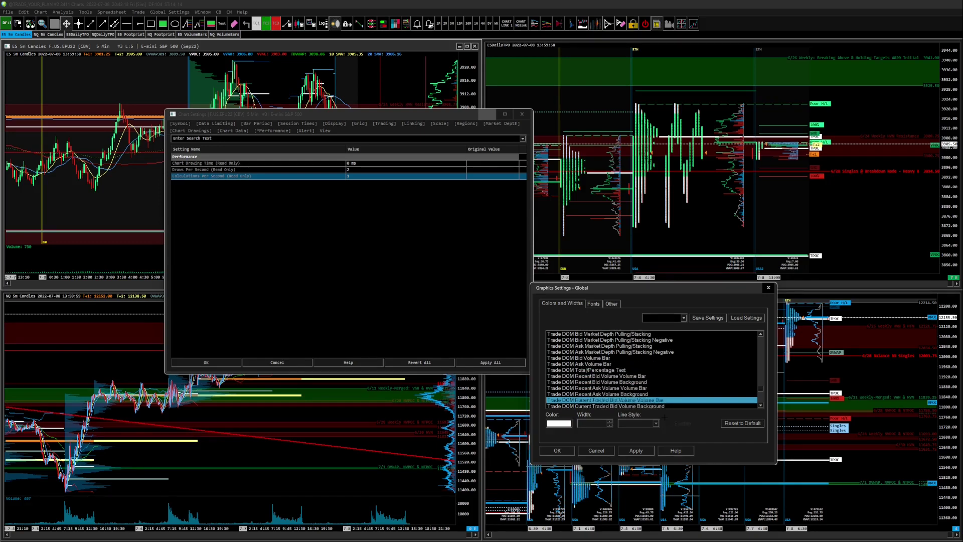
key(Down)
key(Down)
key(Down)
key(Down)
key(Down)
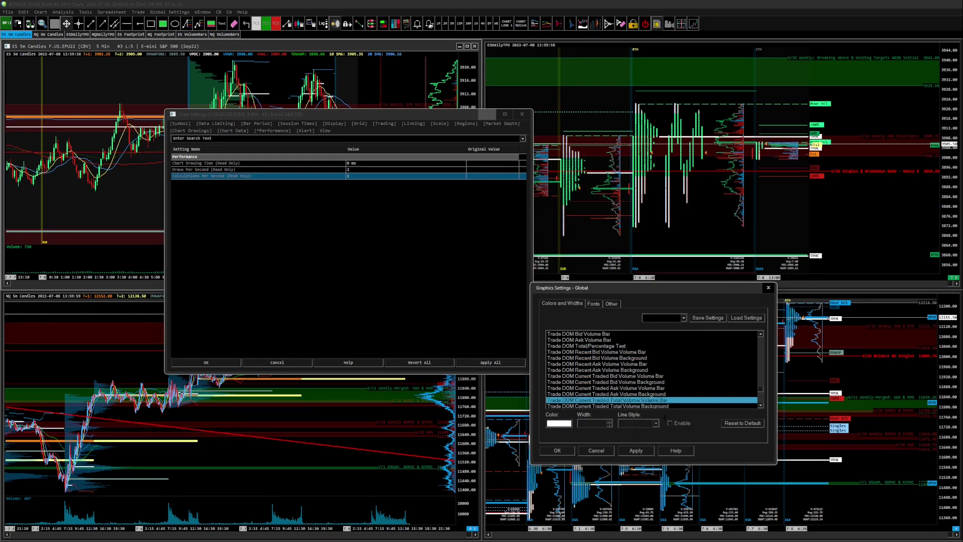
key(Down)
key(Down)
key(Down)
key(Down)
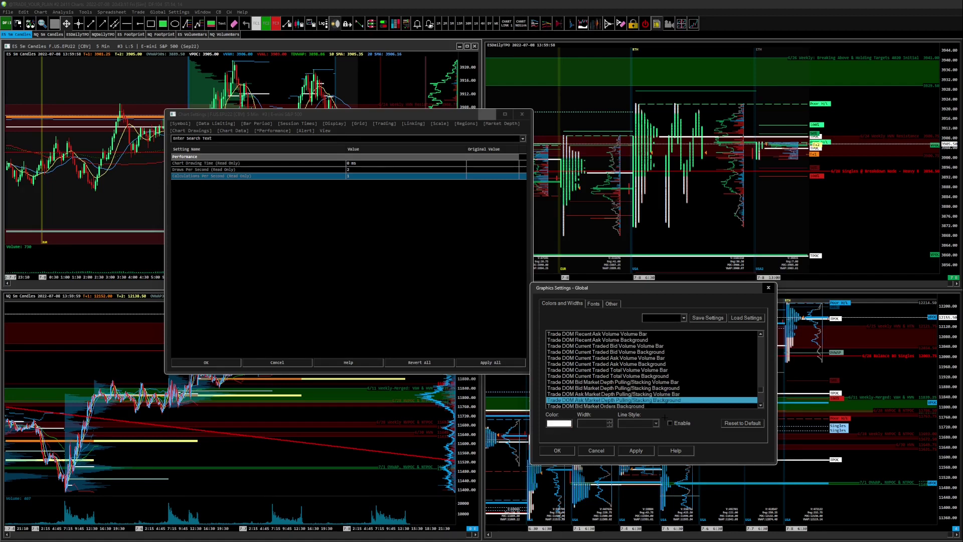
key(Down)
key(Down)
key(Down)
key(Down)
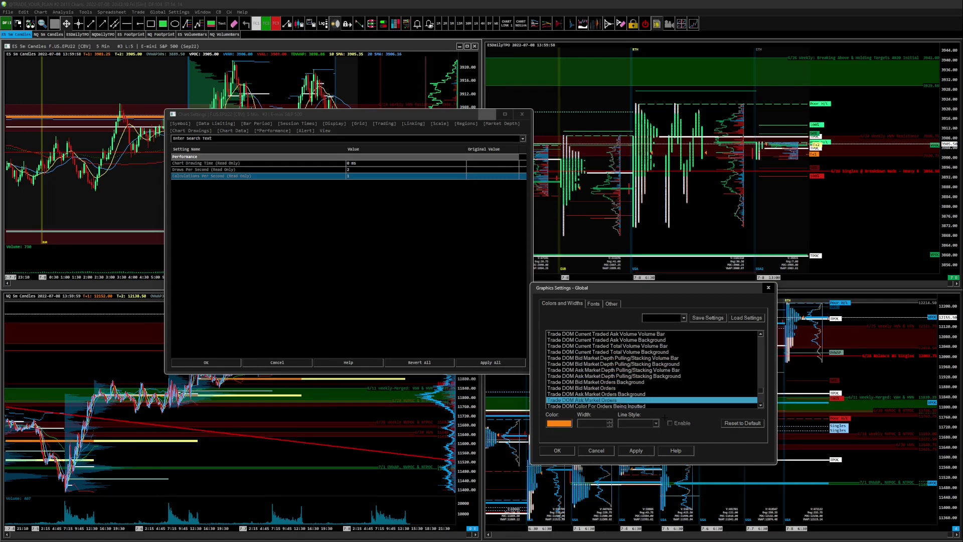
key(Down)
key(Down)
key(Down)
key(Down)
key(Down)
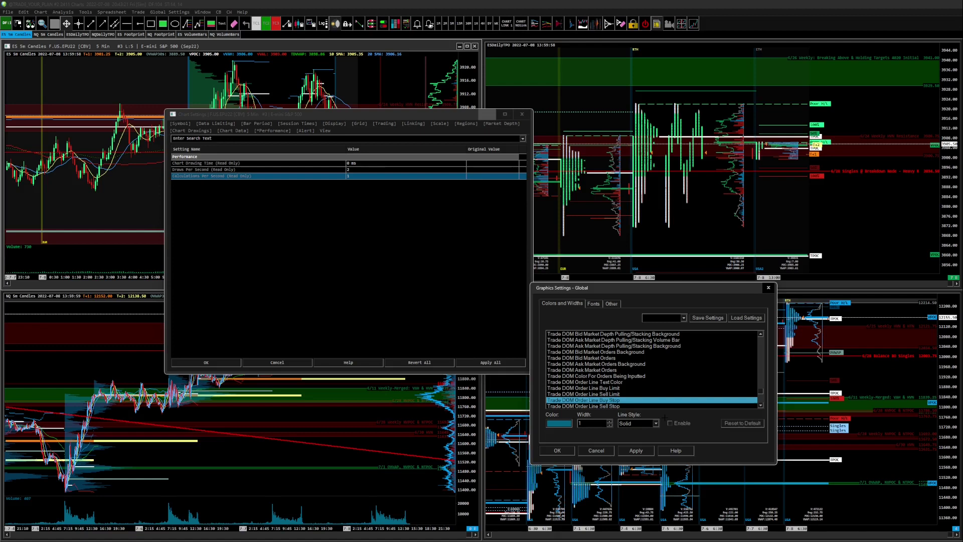
key(Down)
key(Down)
key(Down)
key(Down)
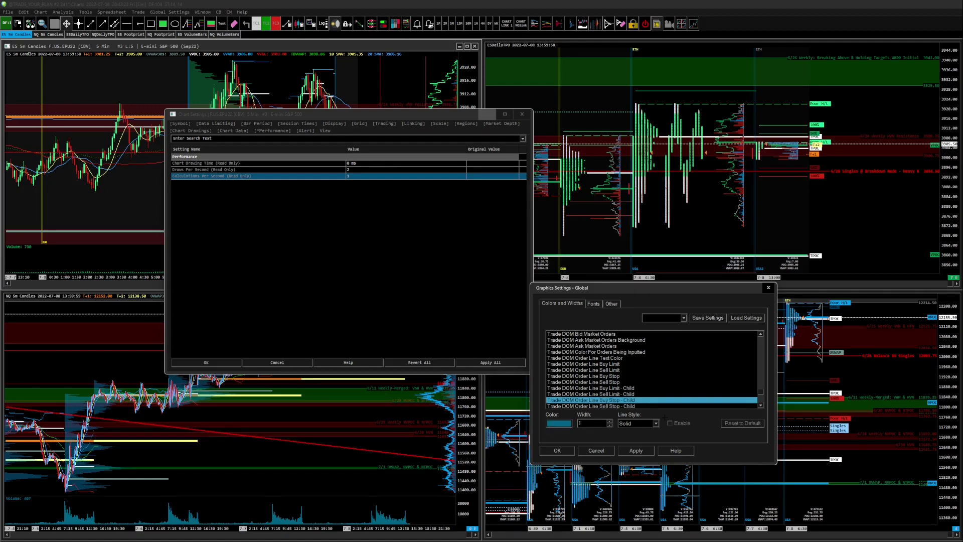
key(Down)
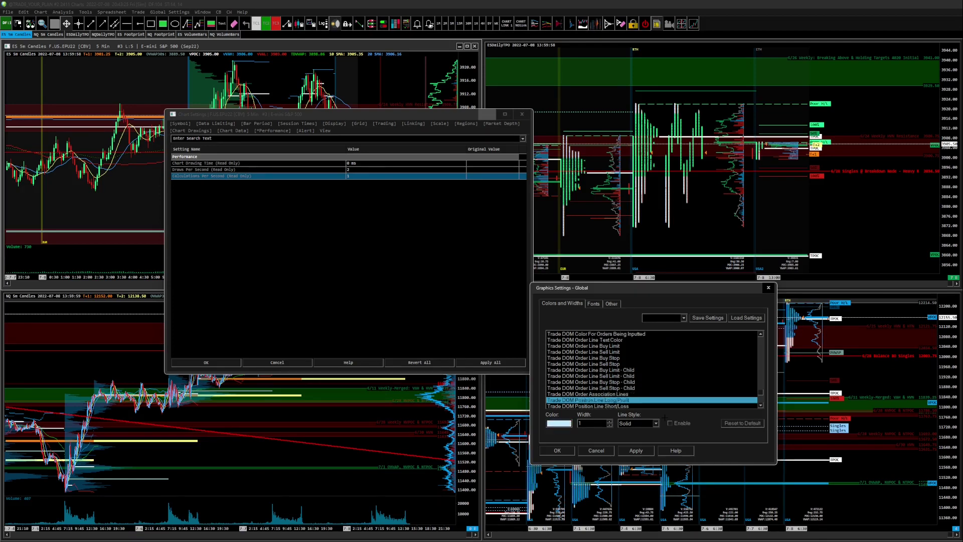
key(Down)
key(Down)
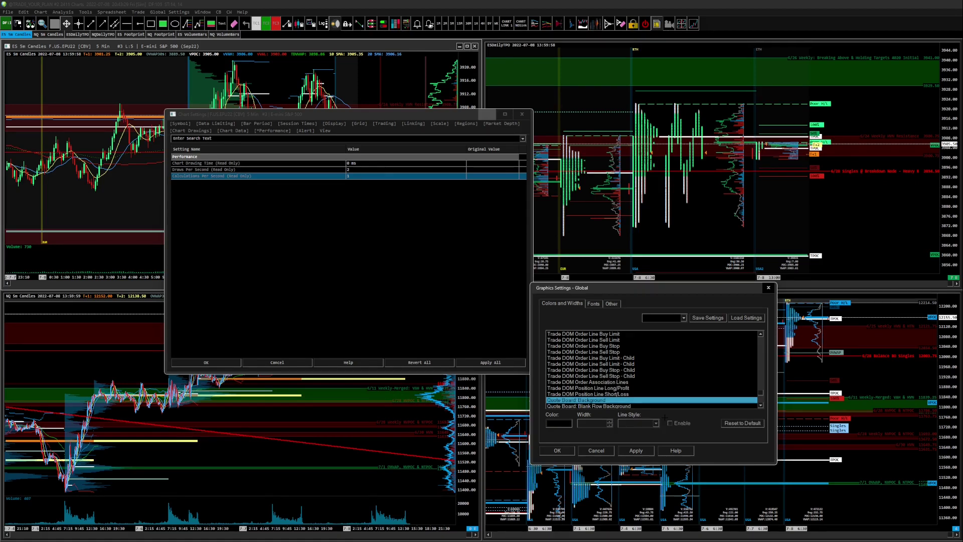
Check the Quote Board row backgrounds, text, new-low, gridline and selected-symbol colours, ending at the red Selected Border Highlight.
key(Down)
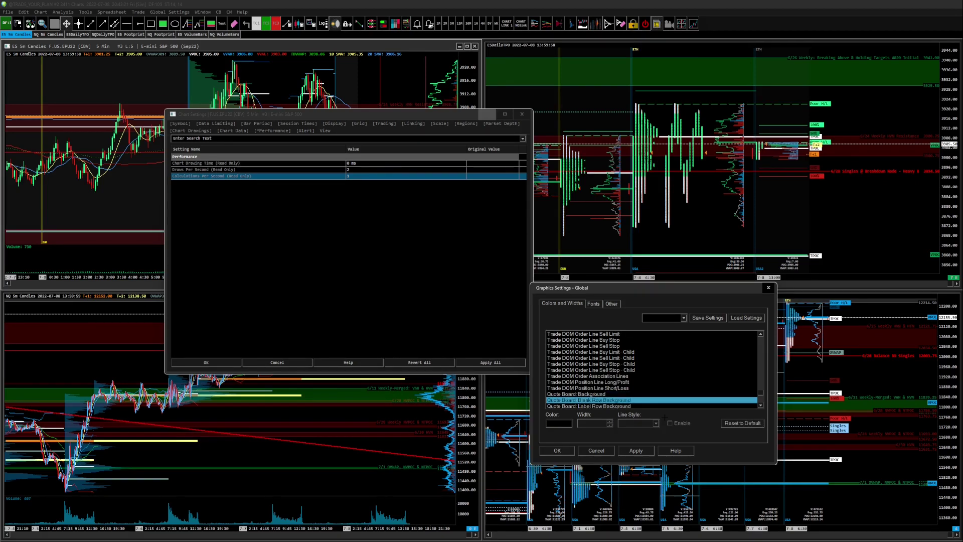
key(Down)
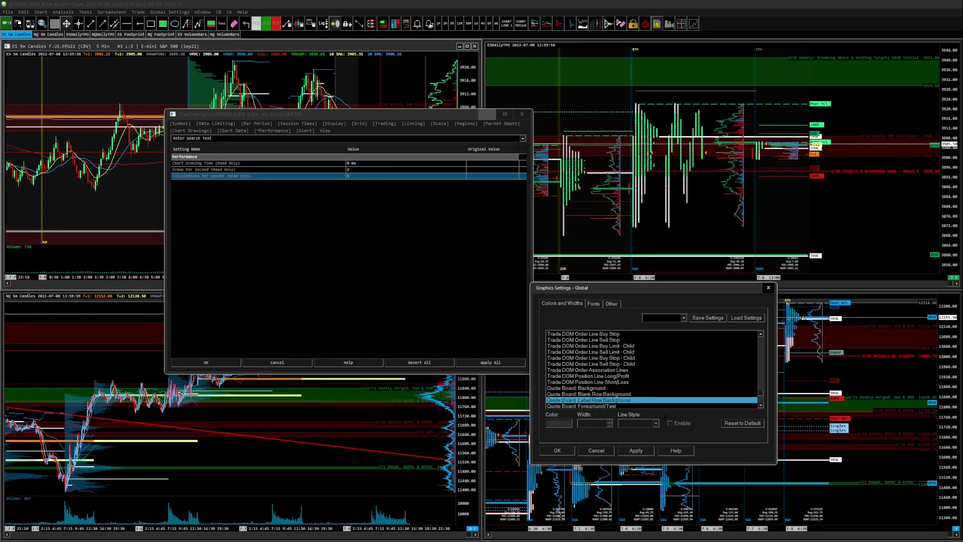
key(Down)
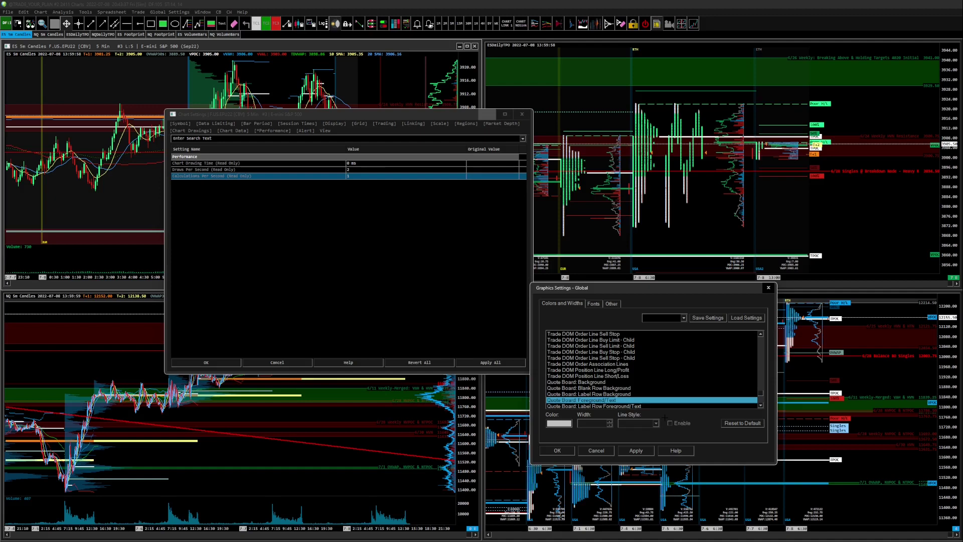
key(Down)
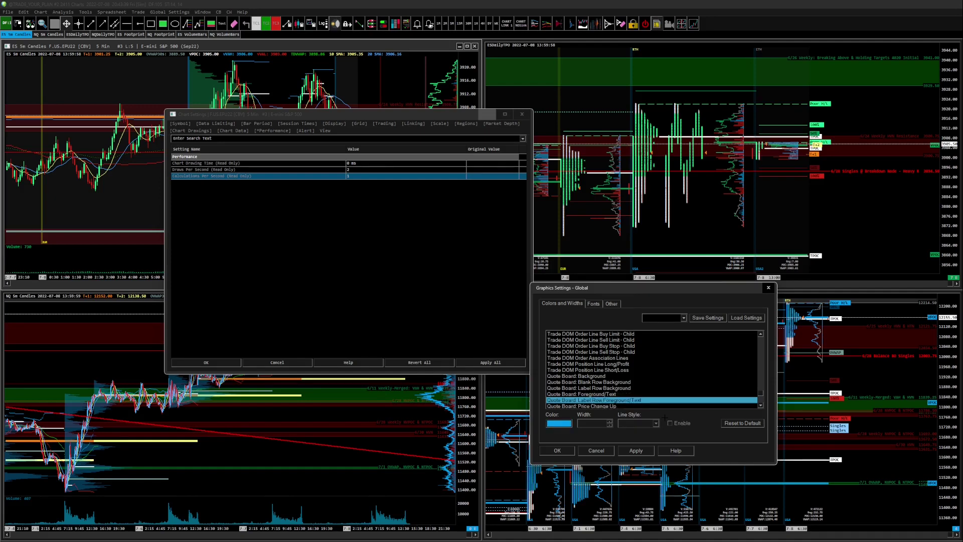
key(Down)
key(Down)
key(Down)
key(Down)
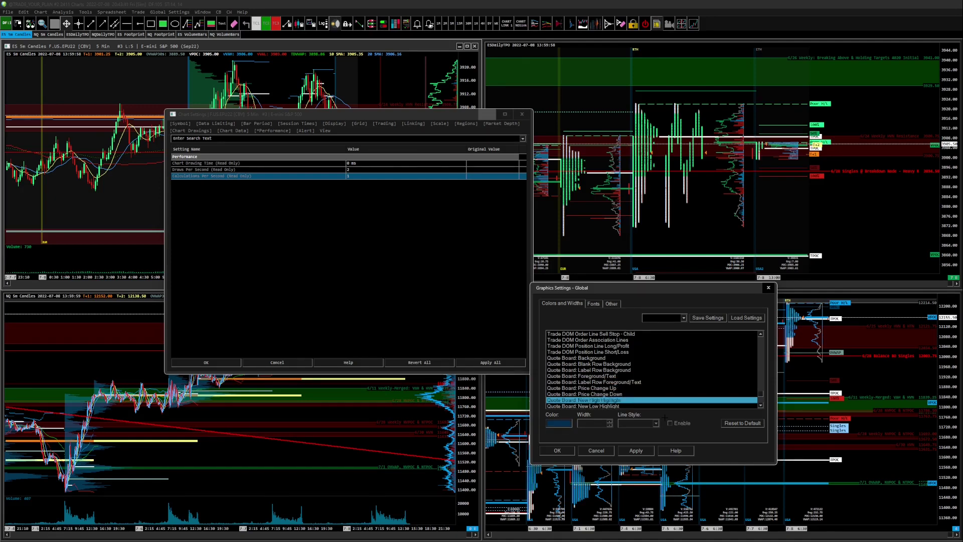
key(Down)
key(Down)
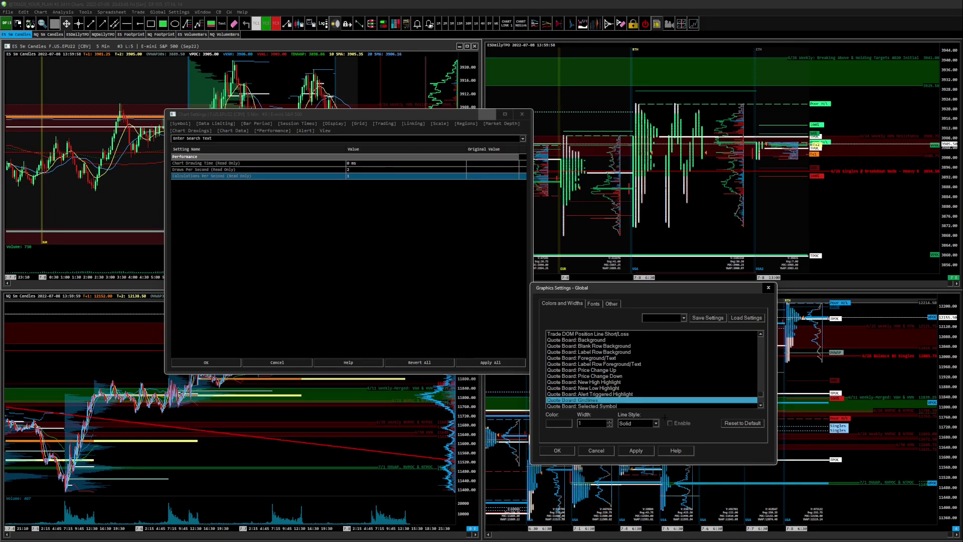
key(Down)
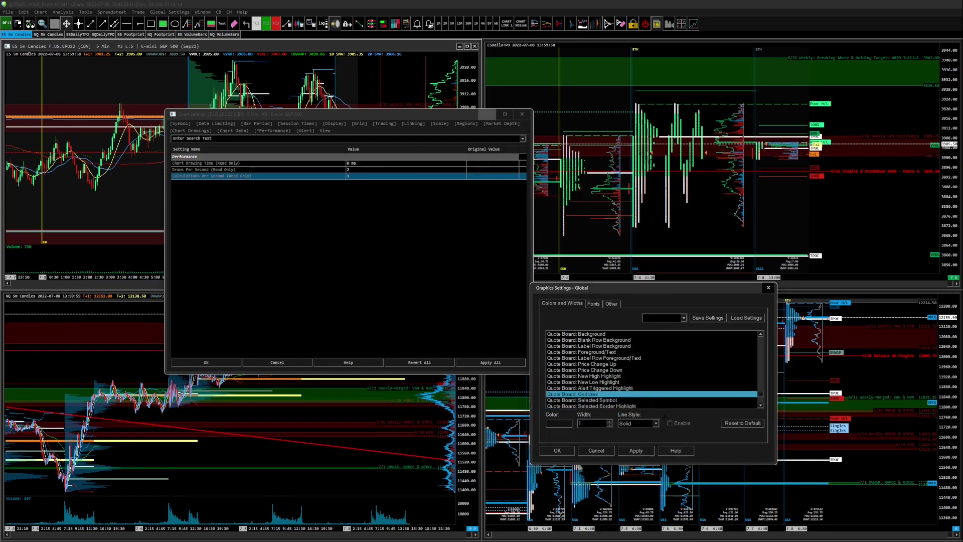
key(Down)
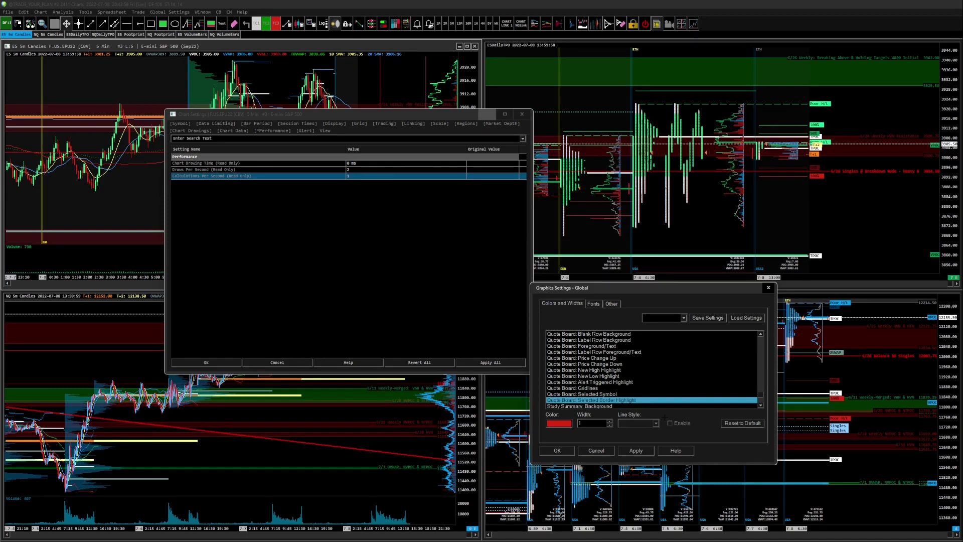
Check the Study Summary background, gridline and selected-row colours, then the Bid Ask Bar and Market Depth colours.
key(Down)
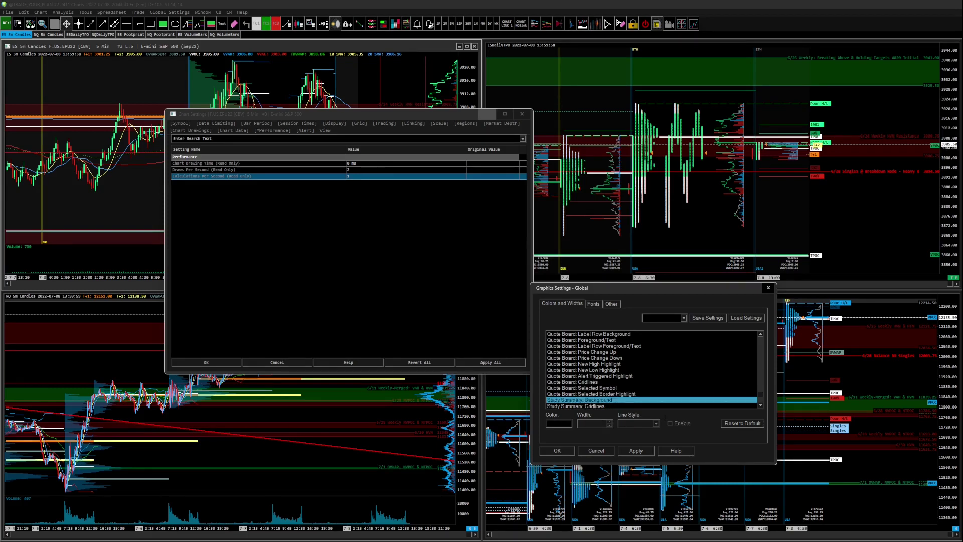
key(Down)
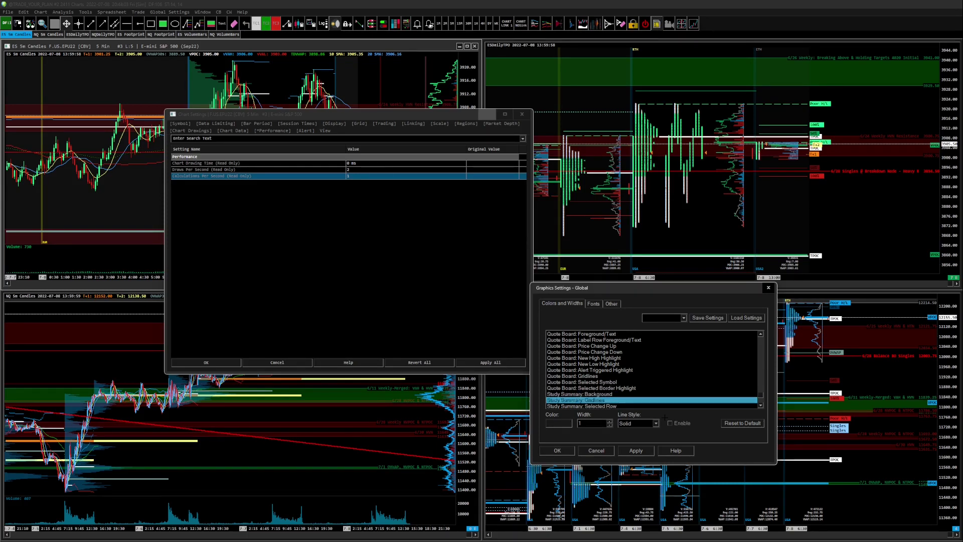
key(Down)
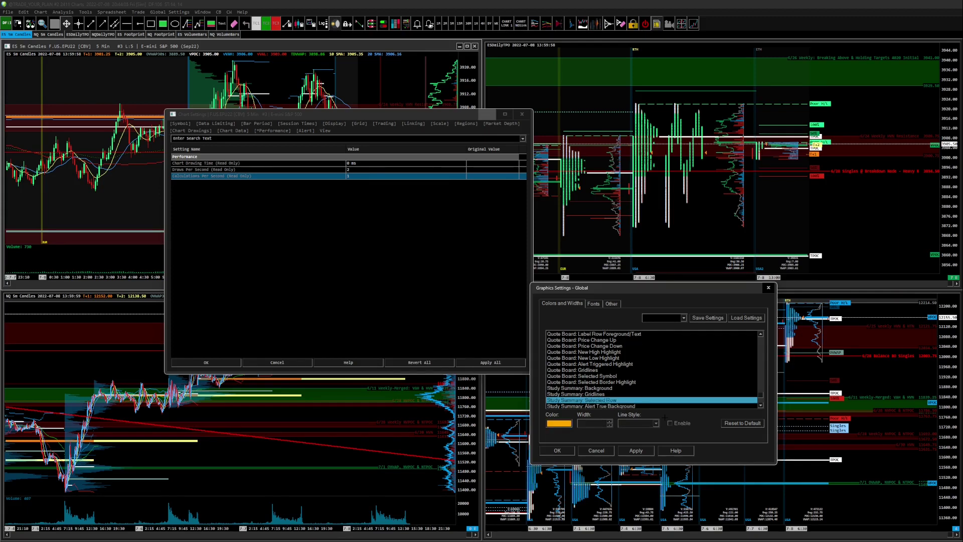
key(Down)
key(Down)
key(Down)
key(Down)
key(Down)
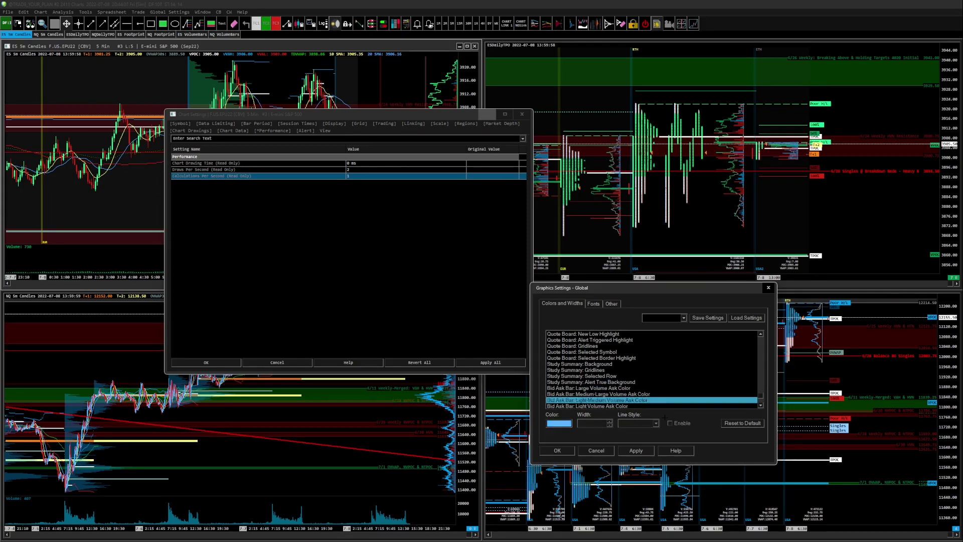
key(Down)
key(Down)
key(Down)
key(Down)
key(Down)
key(Down)
key(Down)
key(Down)
key(Down)
key(Down)
key(Down)
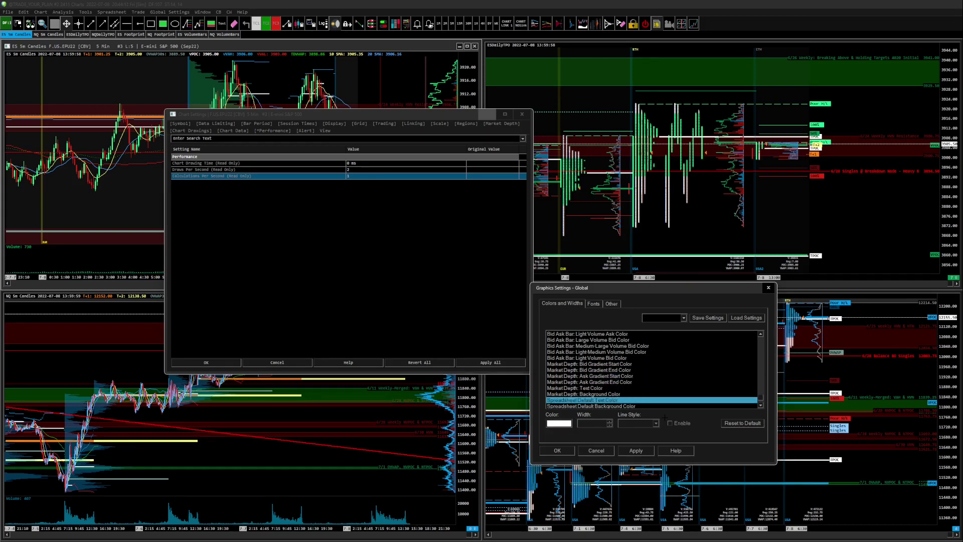
Check the Spreadsheet active-cell border, comment marker, background and grid settings, ending at the grey Comment Background Color.
key(Up)
key(Up)
key(Down)
key(Down)
key(Down)
key(Down)
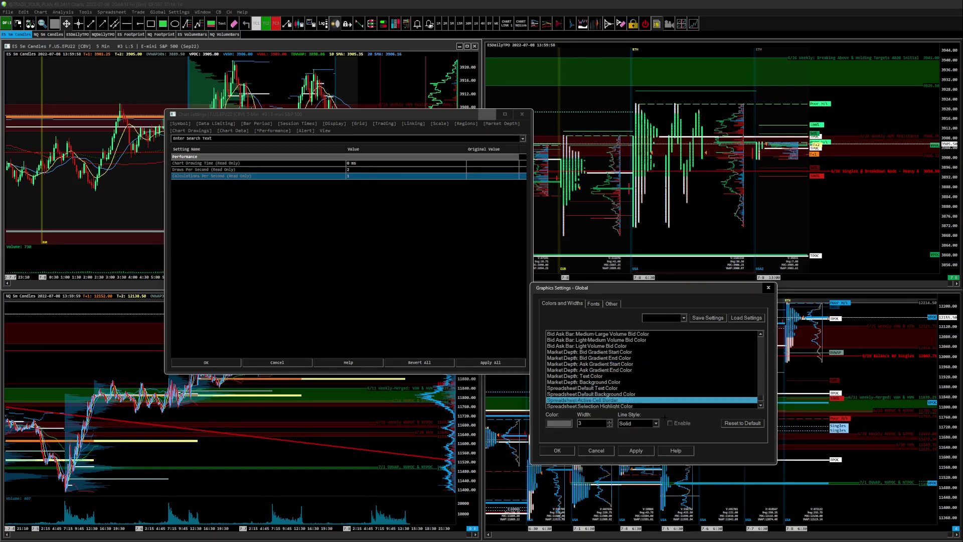
key(Down)
key(Down)
key(Down)
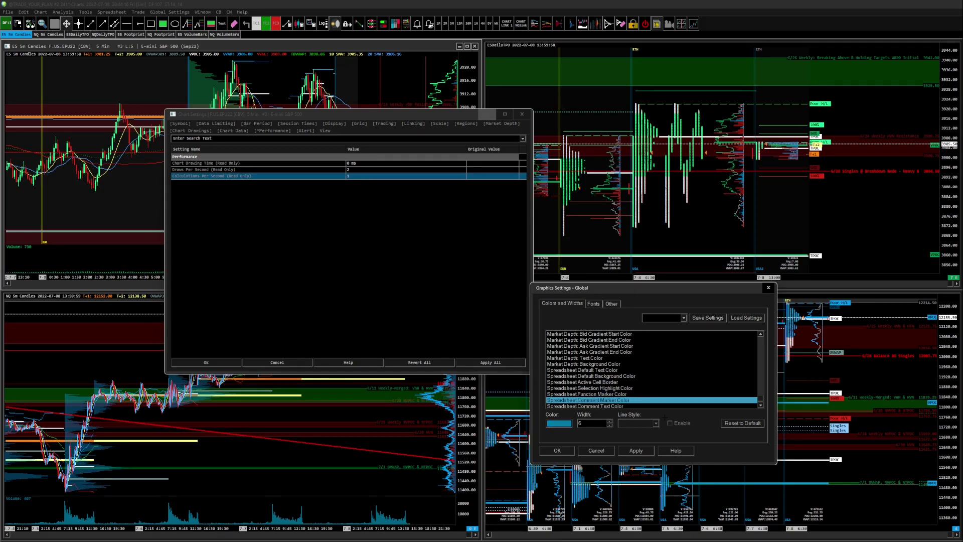
key(Down)
key(Up)
key(Up)
key(Up)
key(Up)
key(Up)
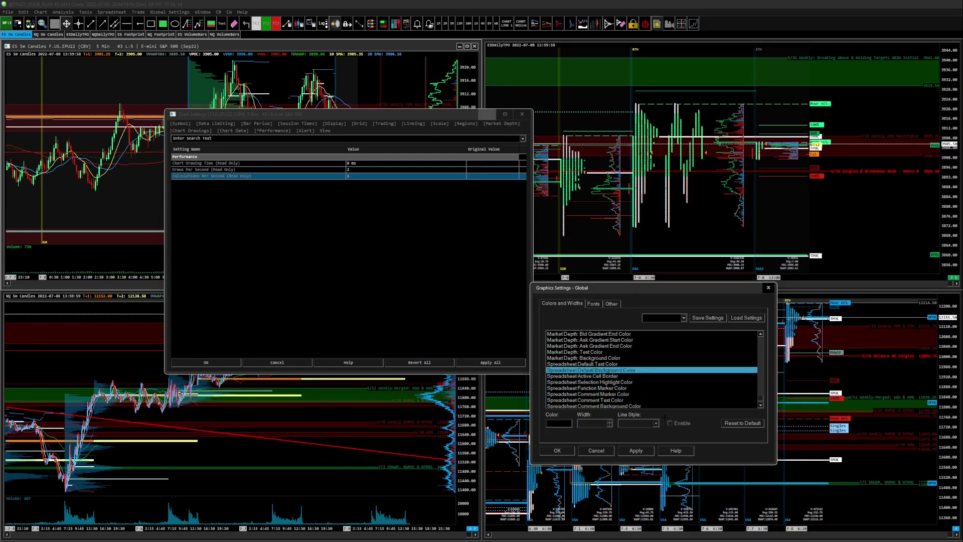
key(Down)
key(Down)
key(Down)
key(Down)
key(Down)
key(Down)
key(Down)
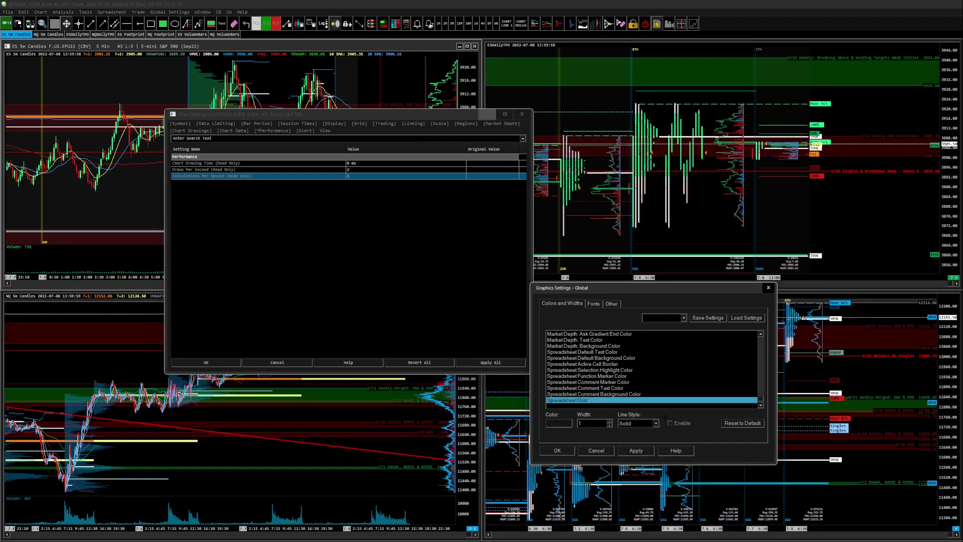
key(Up)
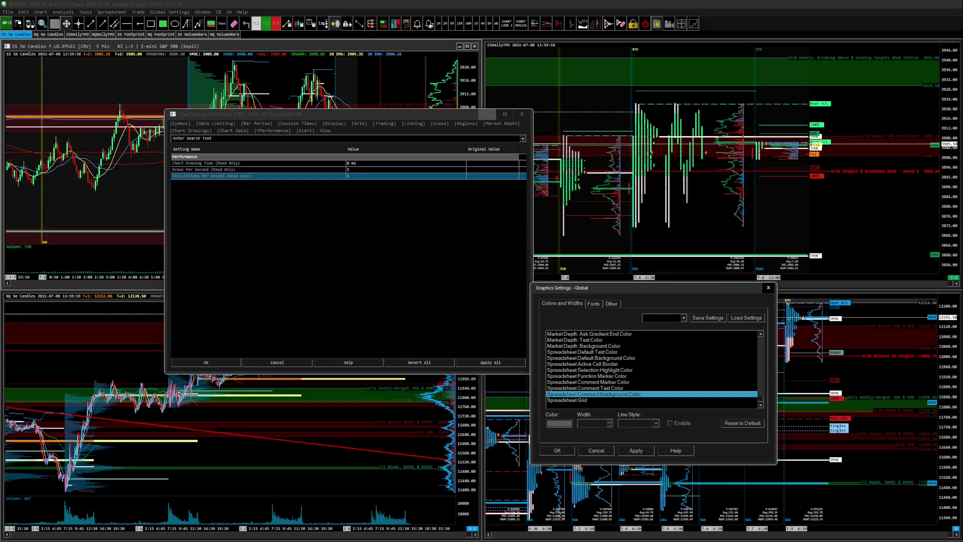
Open the Font dialog for Chart Text (Global), confirming Consolas Bold size 8.
click(592, 305)
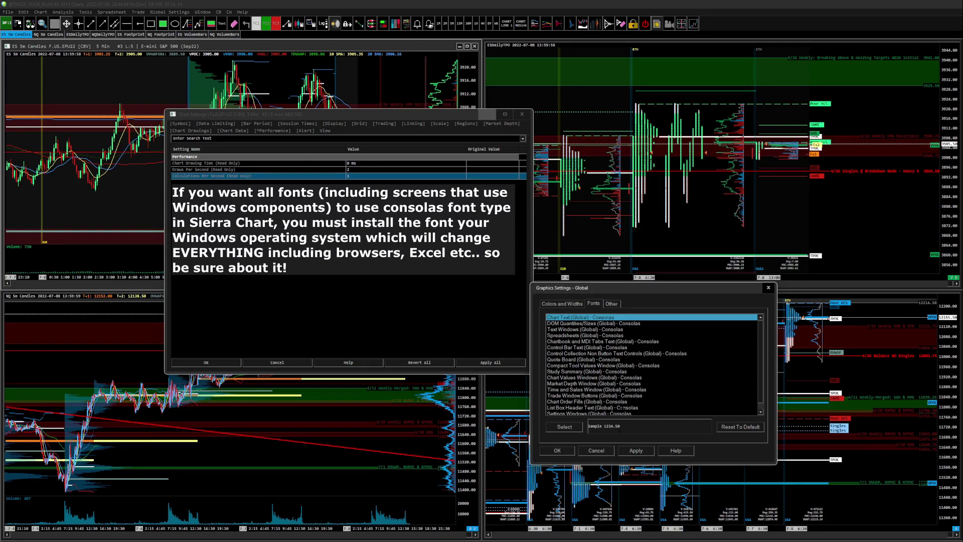
click(580, 430)
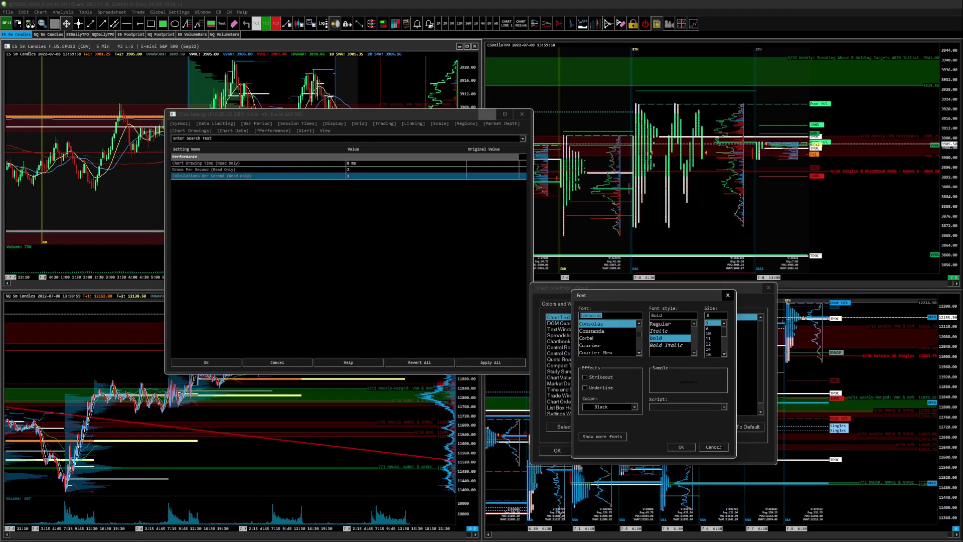
Accept the Consolas font and close the Graphics Settings and Chart Settings windows.
click(714, 446)
key(Escape)
key(Escape)
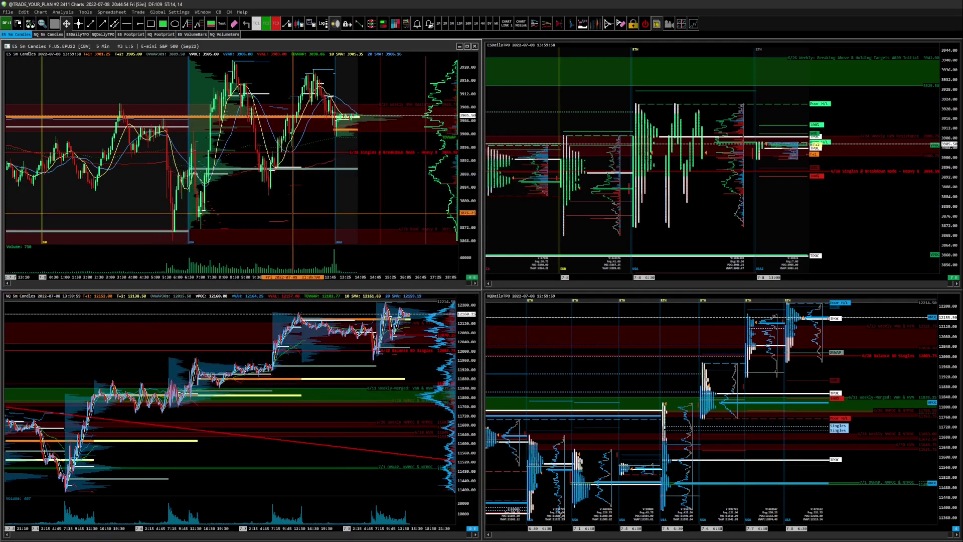